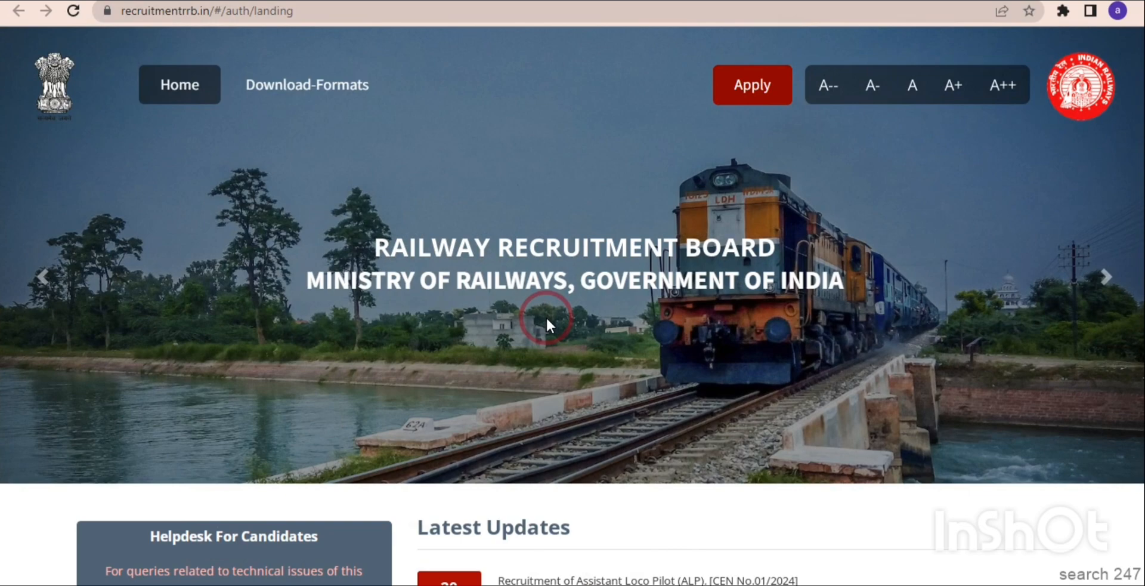
# Go to search247yt.com in a new tab and open the RRB Railway Assistant Loco Pilot Online Form 2024 post.
pyautogui.click(755, 99)
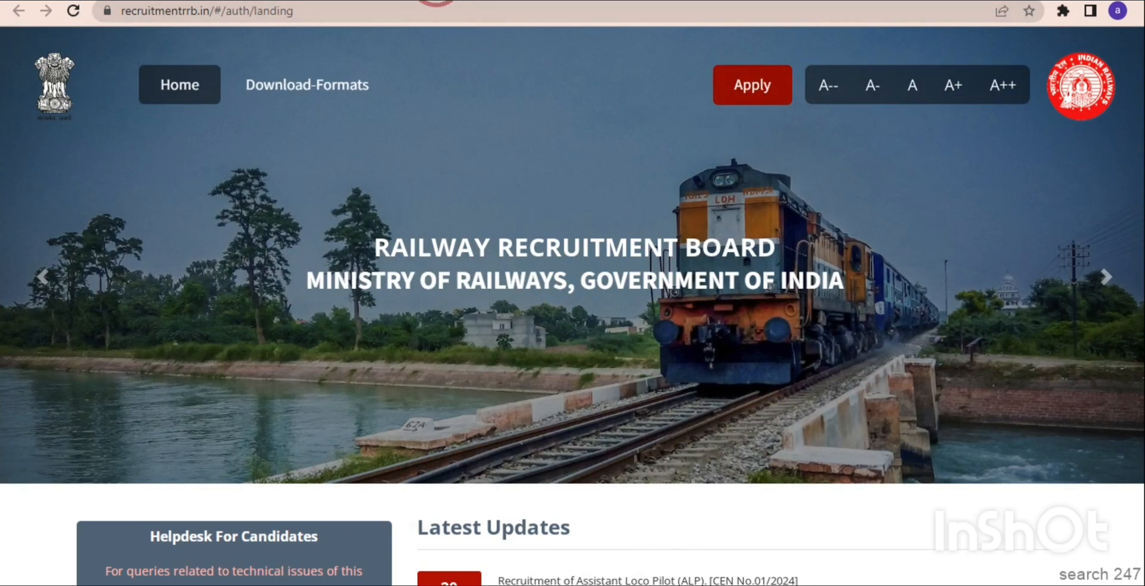
pyautogui.click(436, 1)
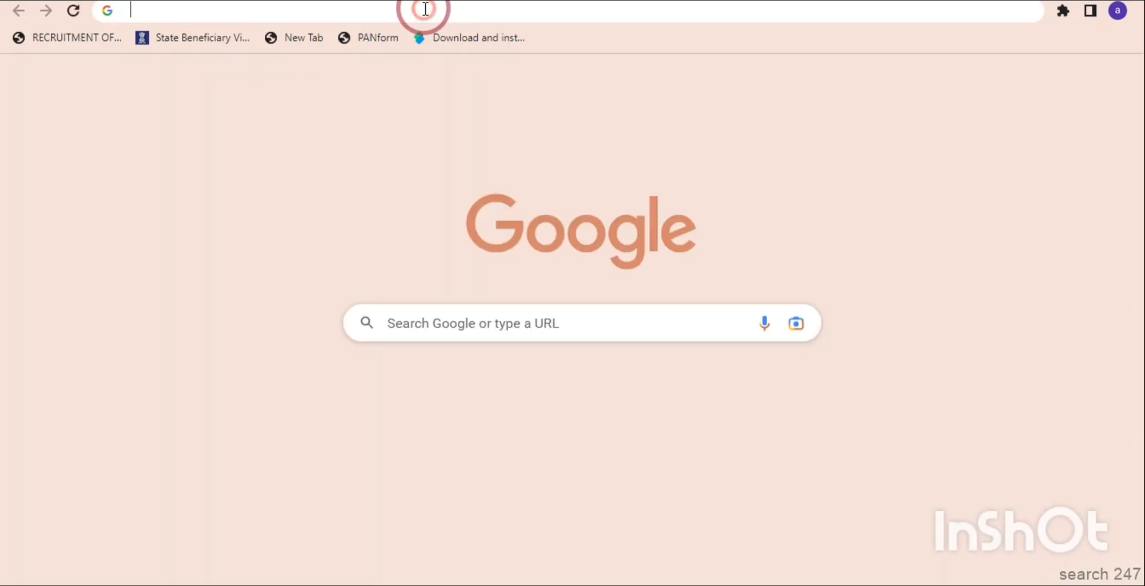
pyautogui.click(425, 9)
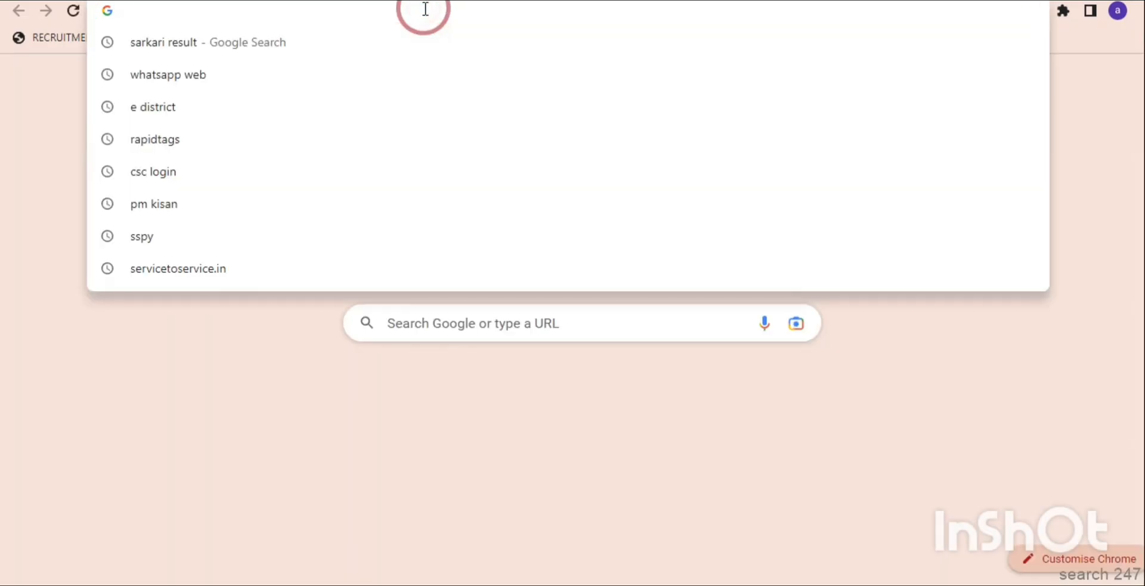
pyautogui.write('search247yt.com')
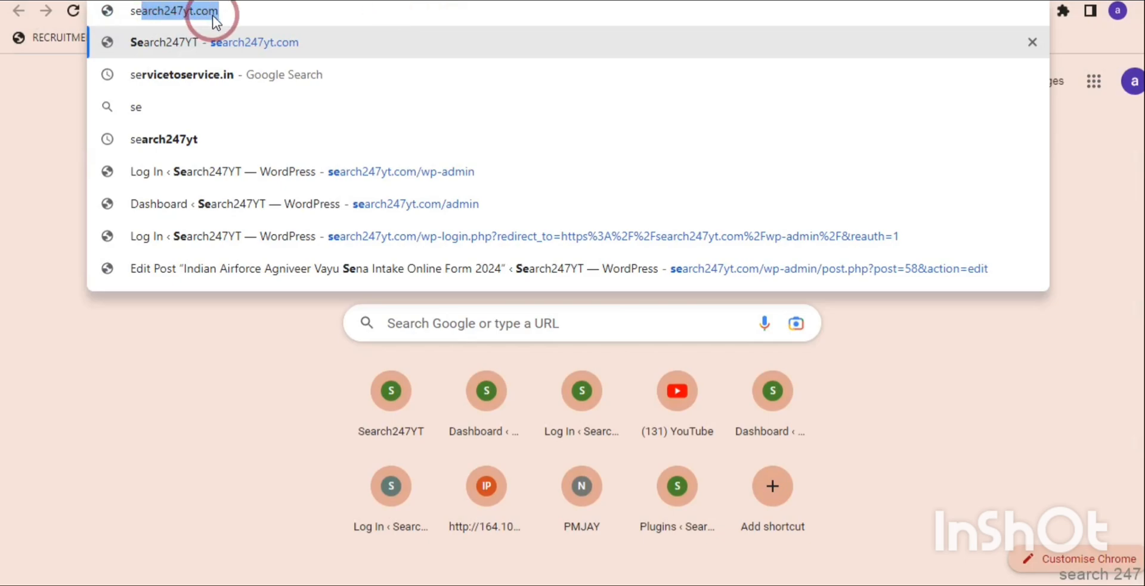
pyautogui.press('Return')
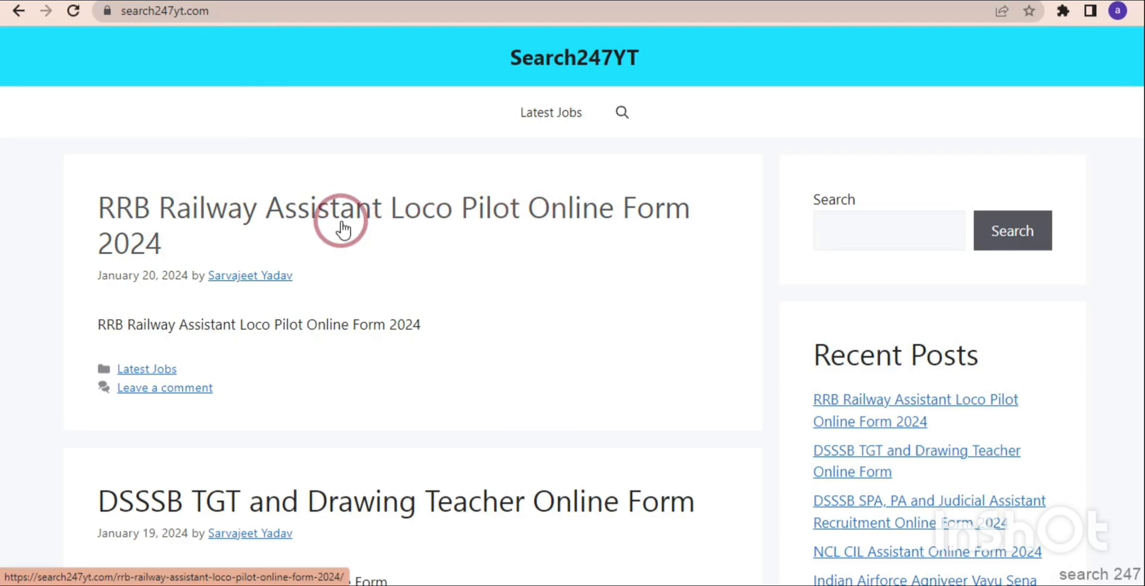
pyautogui.click(247, 218)
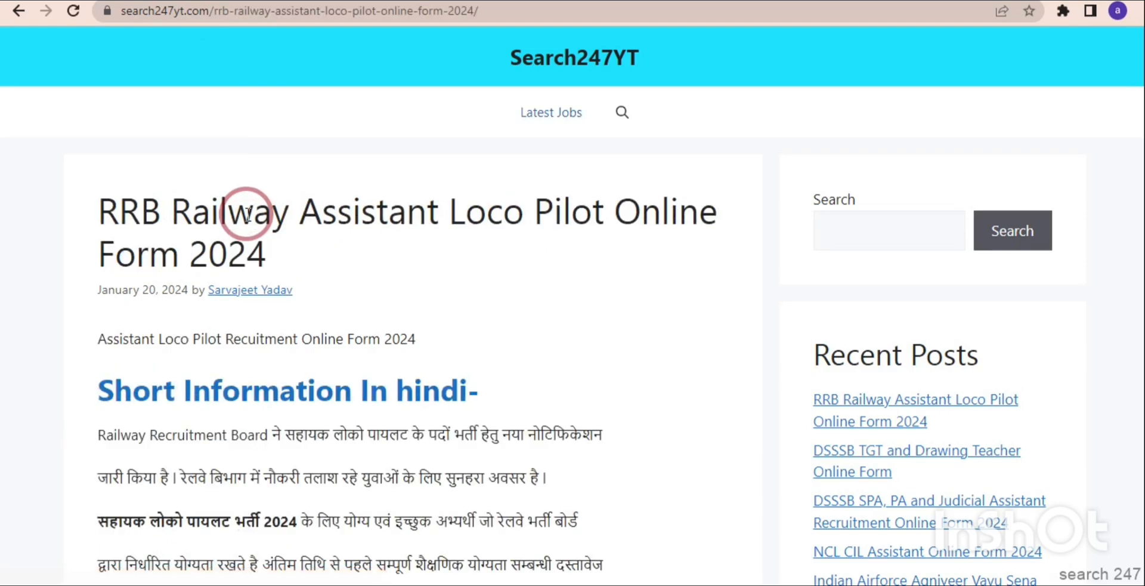
# Read through the post's important dates, application fee, age limit, eligibility and zone-wise vacancies down to the Important Links table.
pyautogui.scroll(-1, 248, 215)
pyautogui.scroll(-5, 247, 215)
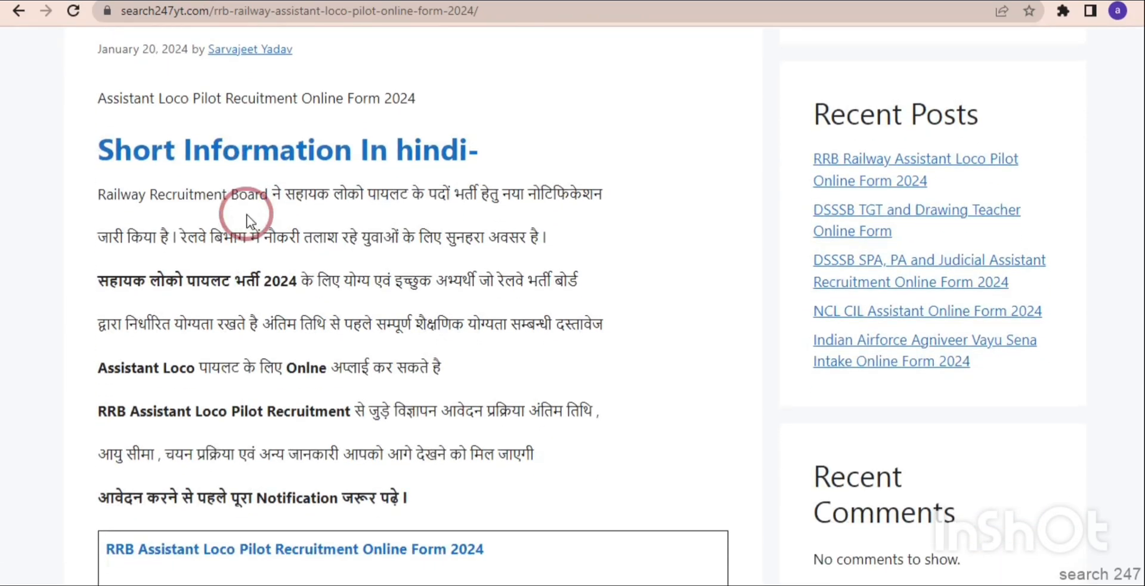
pyautogui.scroll(-4, 247, 213)
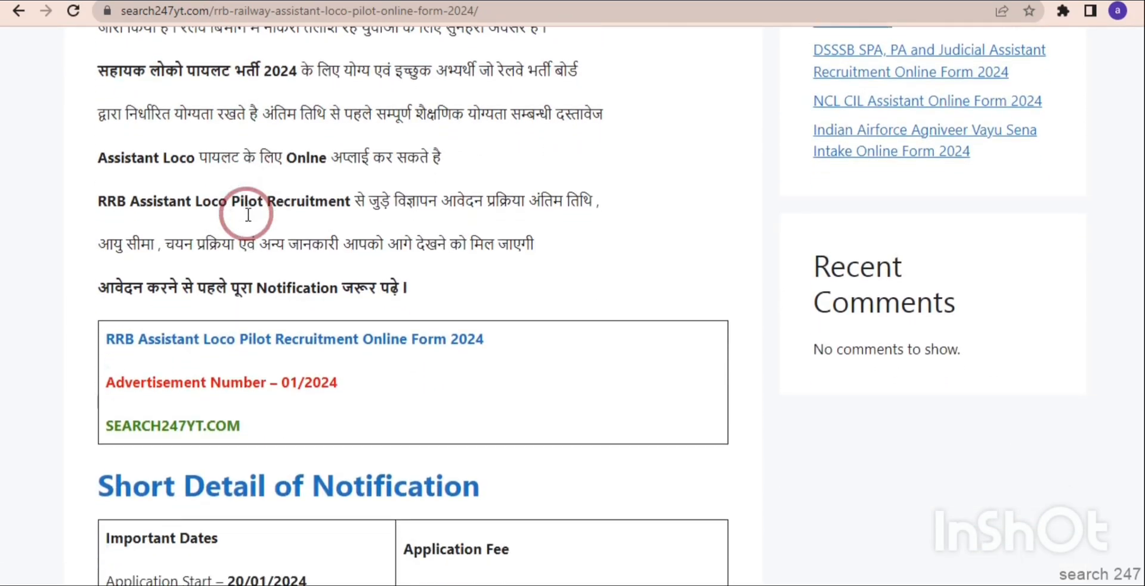
pyautogui.scroll(-6, 248, 222)
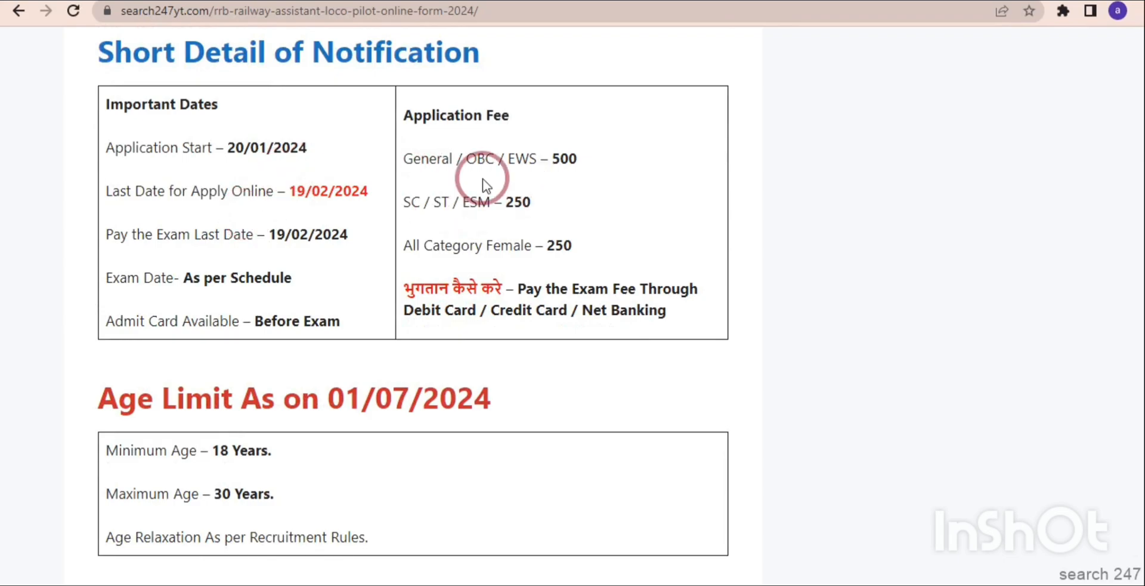
pyautogui.scroll(-2, 476, 225)
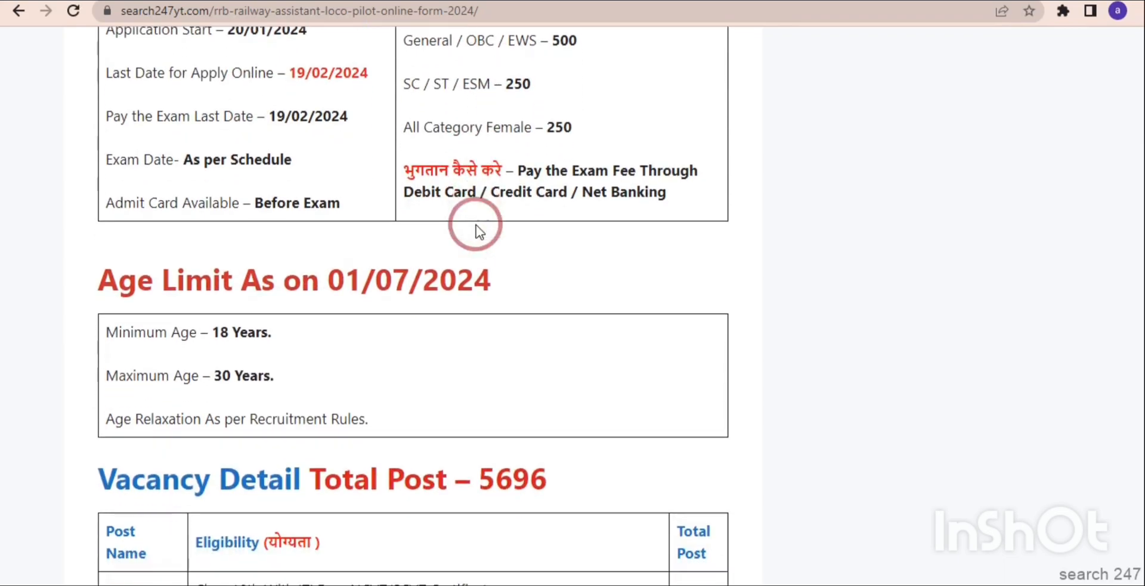
pyautogui.scroll(-5, 476, 224)
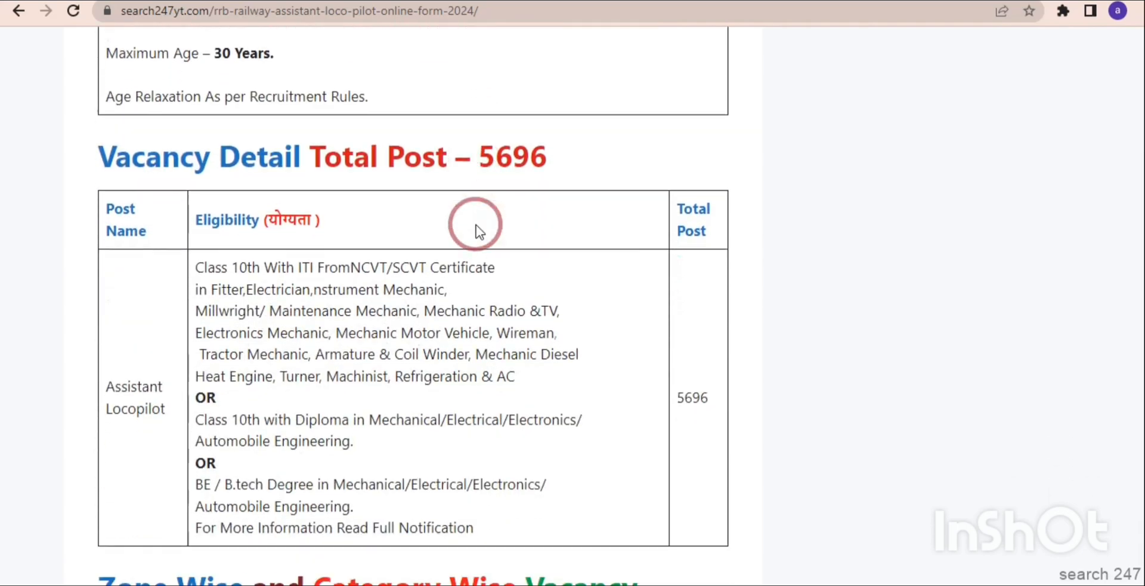
pyautogui.scroll(-2, 476, 224)
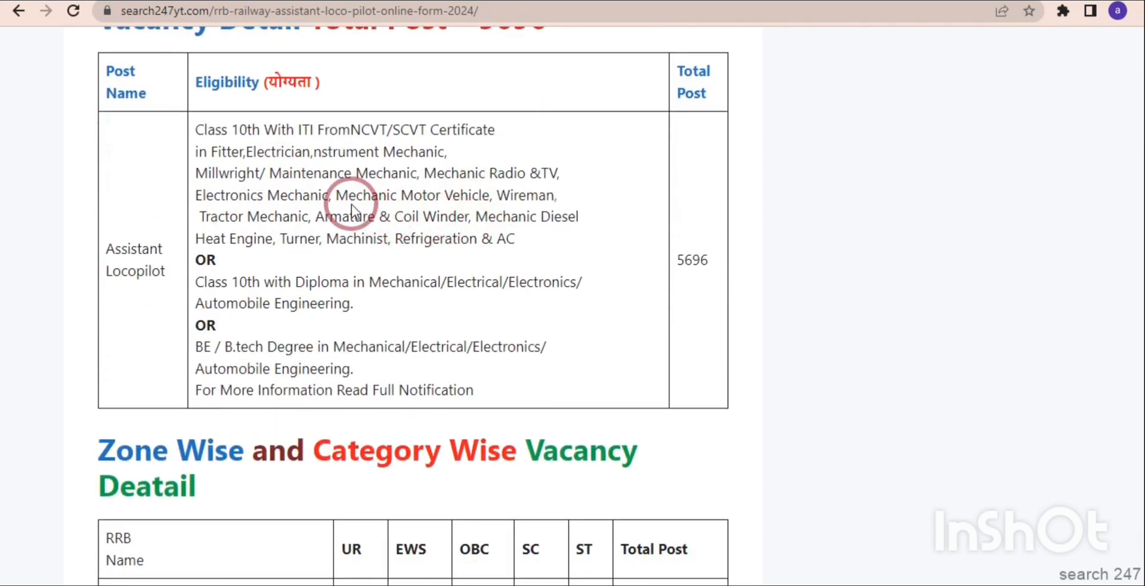
pyautogui.scroll(-4, 331, 244)
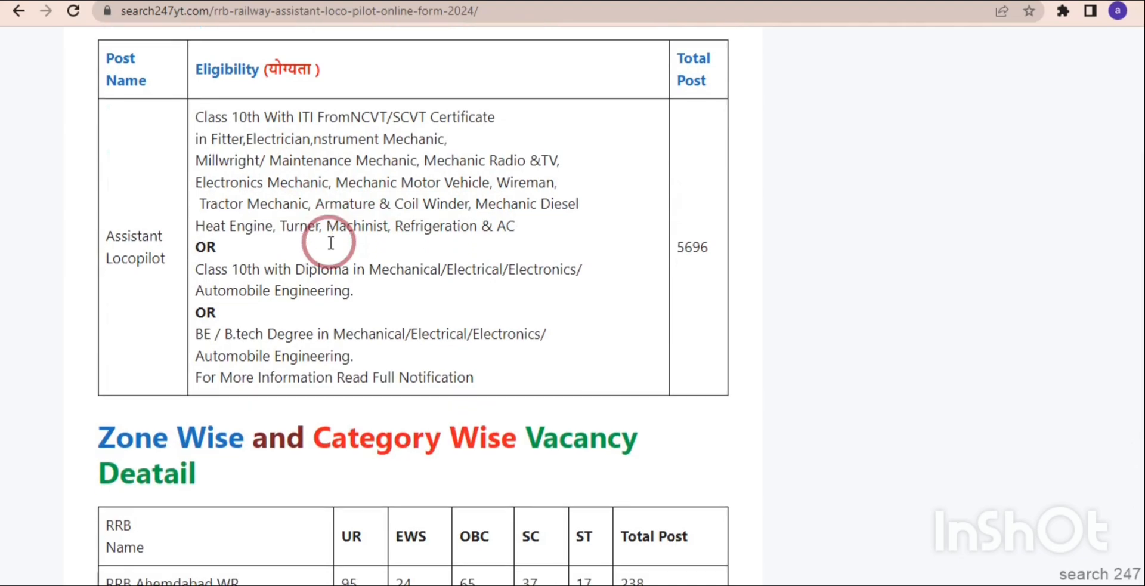
pyautogui.scroll(-1, 329, 243)
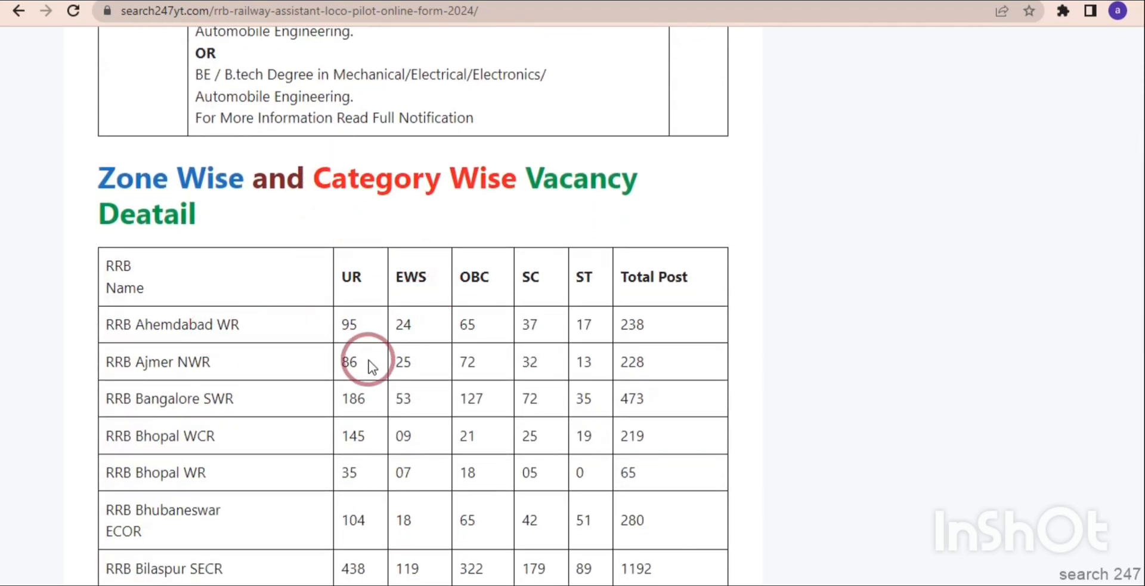
pyautogui.scroll(-10, 369, 360)
pyautogui.scroll(-15, 368, 360)
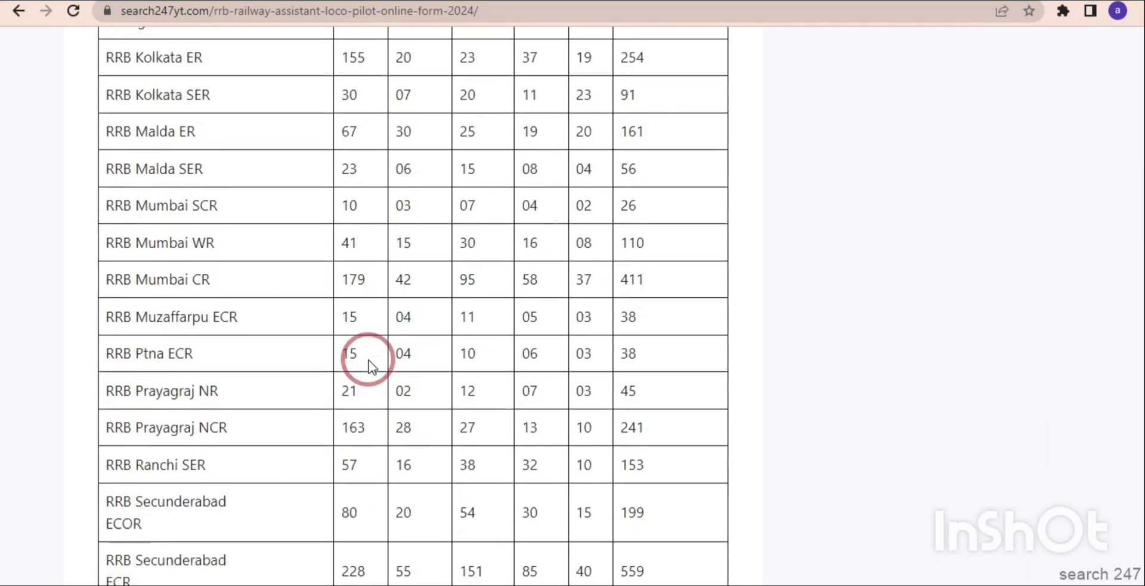
pyautogui.scroll(-1, 369, 360)
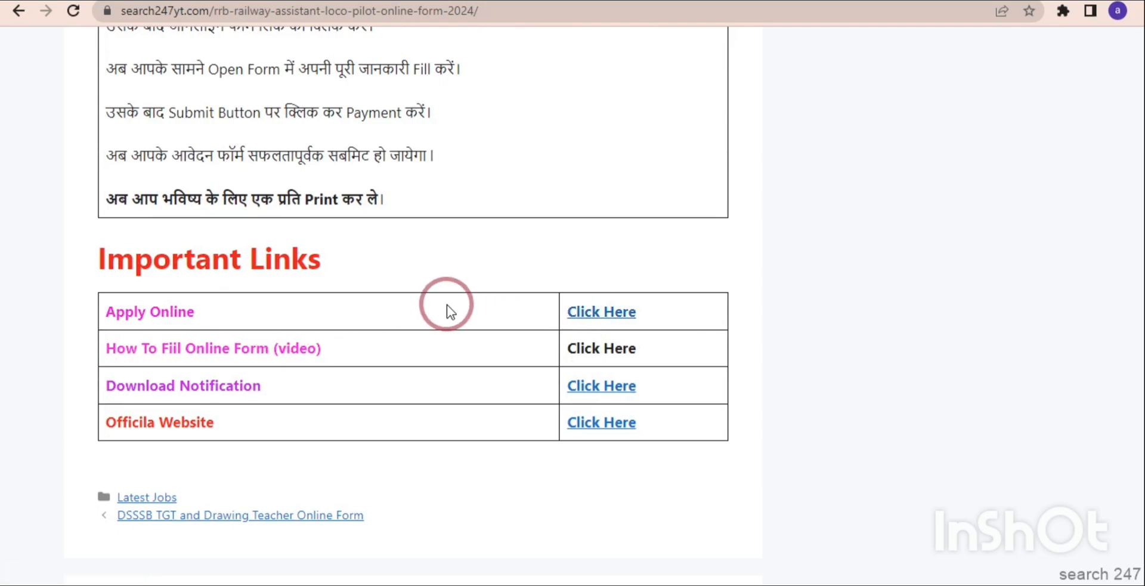
# Open the account creation form through the post's Apply Online link, accepting the CEN No 01/2024 instructions declaration.
pyautogui.click(584, 316)
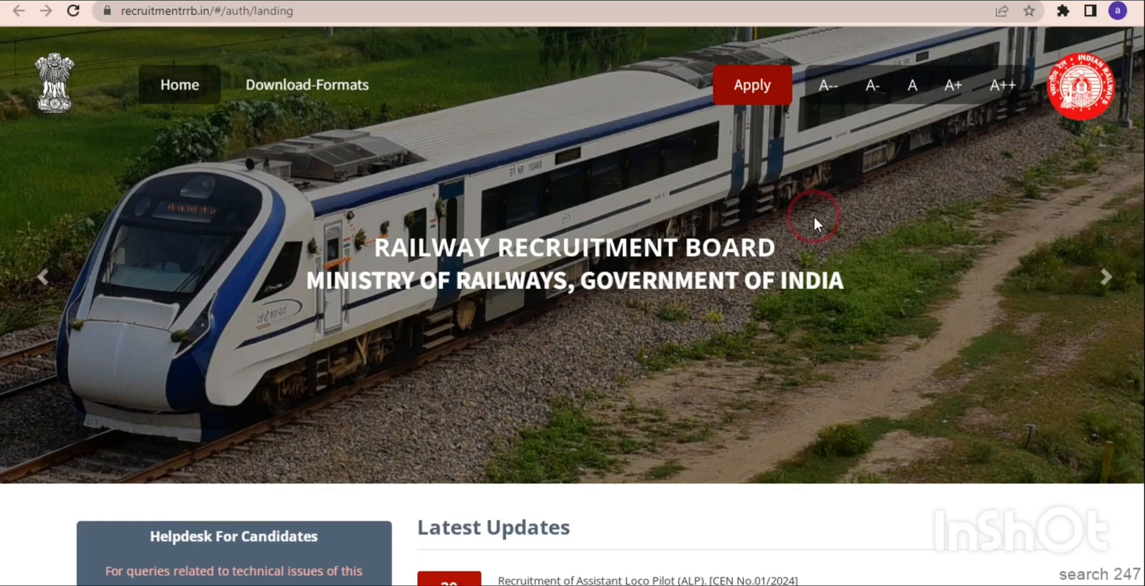
pyautogui.moveTo(759, 91)
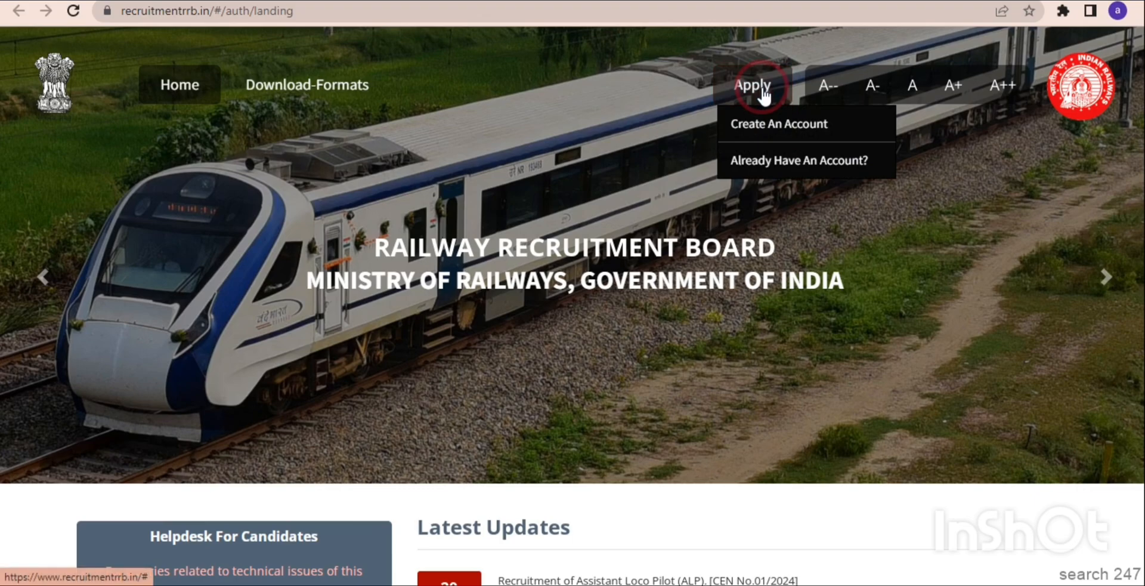
pyautogui.click(782, 126)
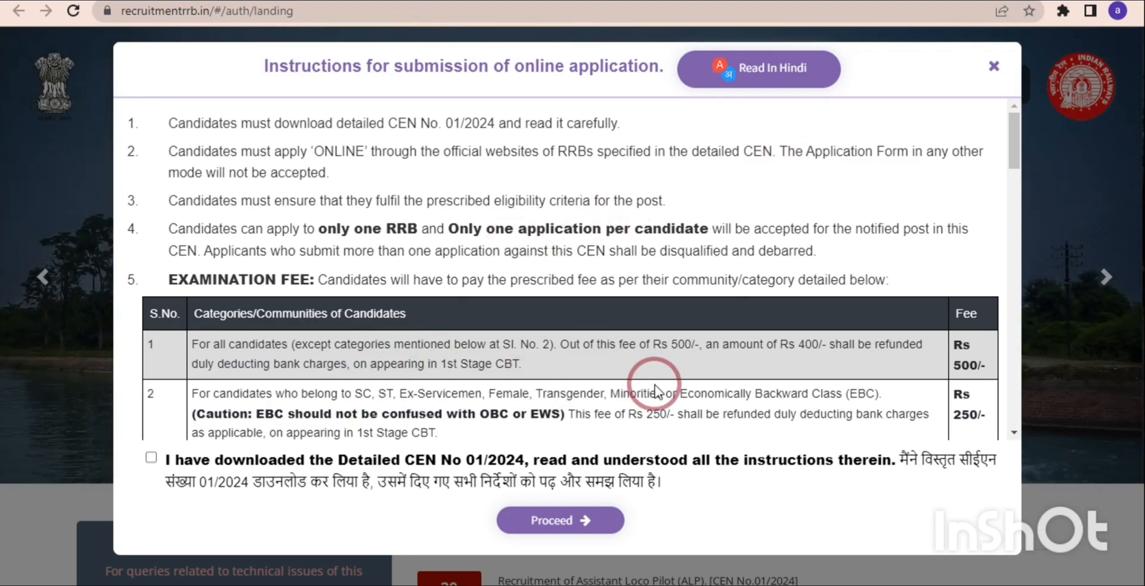
pyautogui.click(151, 458)
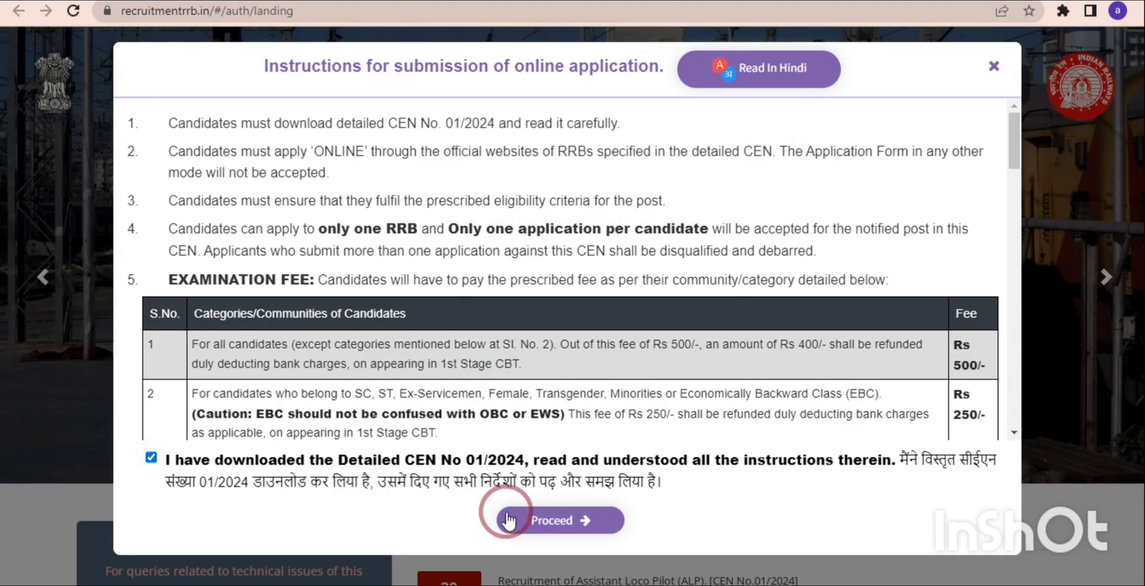
pyautogui.click(536, 521)
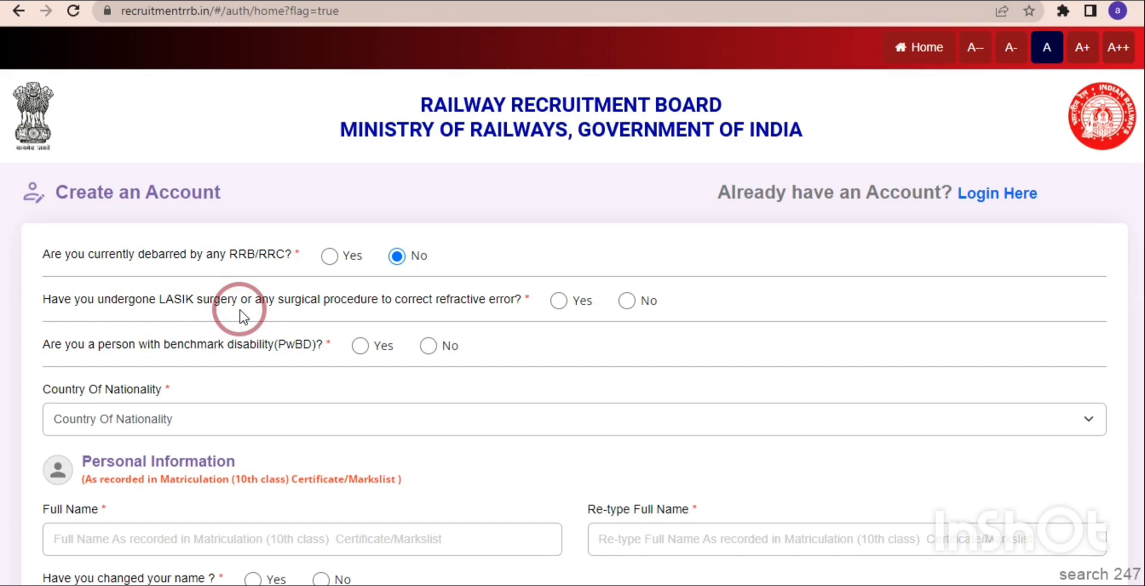
# Answer No to the LASIK surgery and benchmark disability questions, and set the country of nationality to India.
pyautogui.click(624, 301)
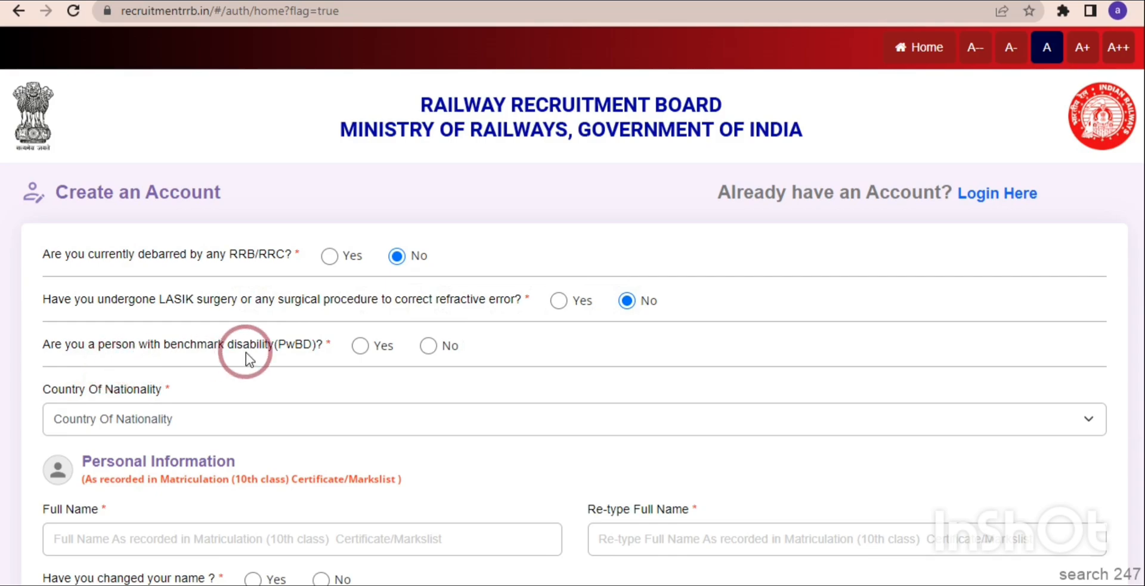
pyautogui.click(360, 345)
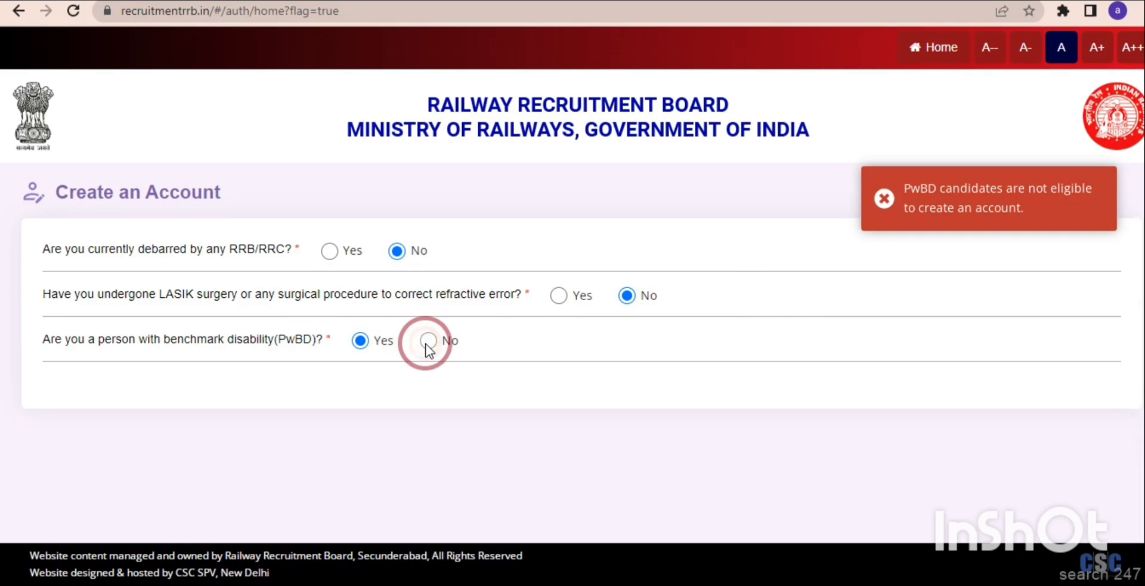
pyautogui.click(428, 343)
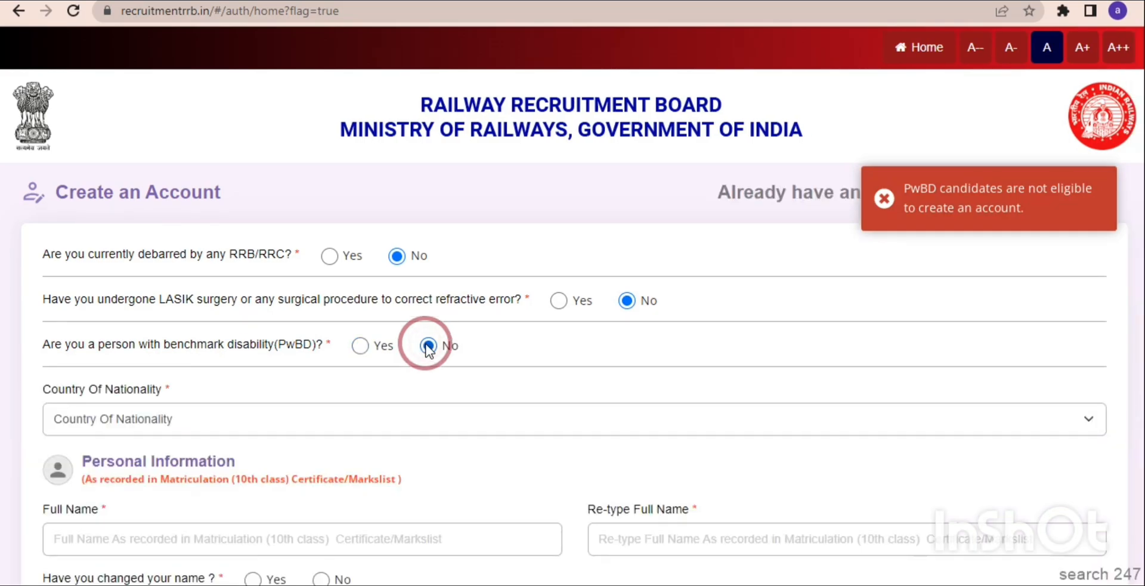
pyautogui.click(133, 424)
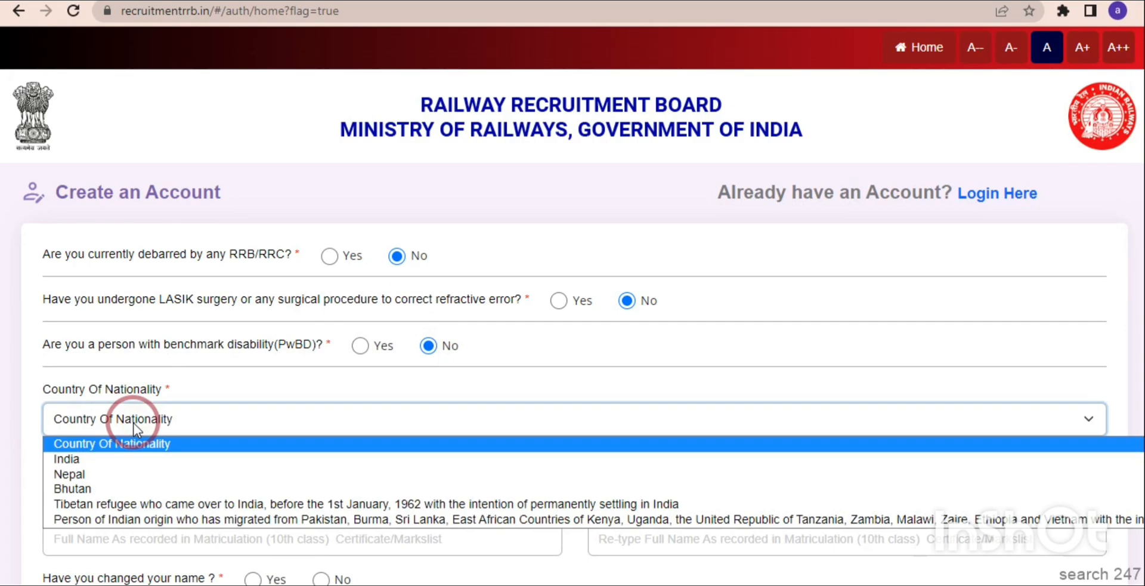
pyautogui.click(109, 462)
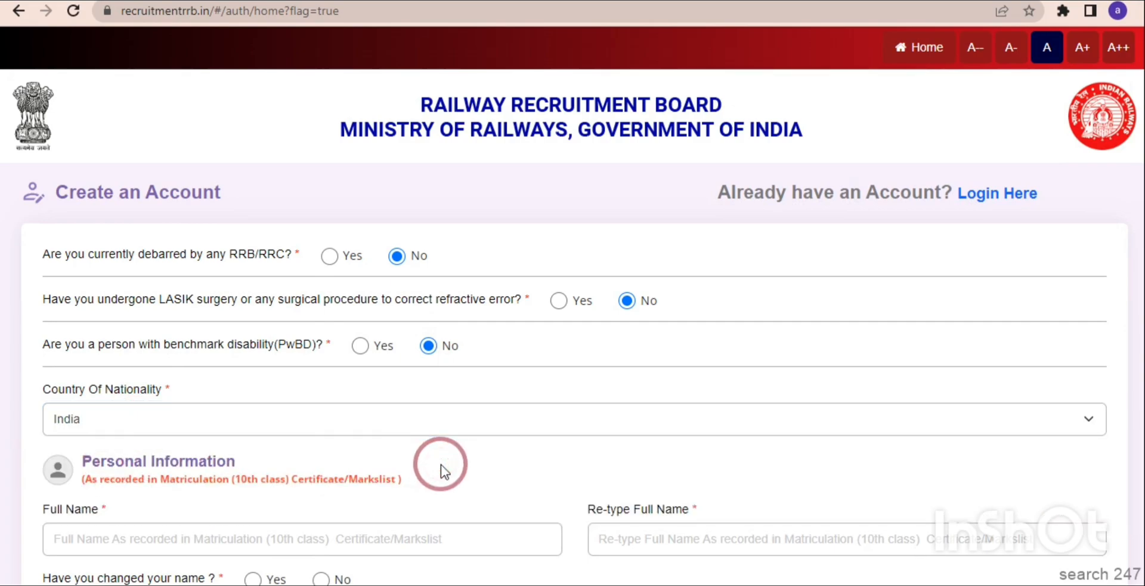
# Enter the candidate's full name in capital letters in the Personal Information section.
pyautogui.scroll(-4, 441, 464)
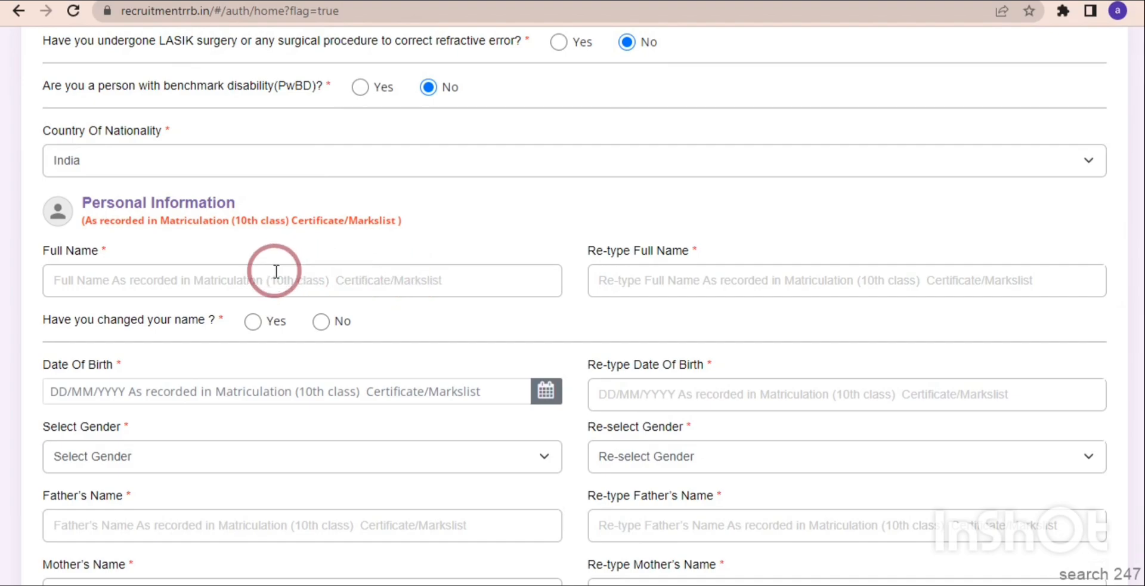
pyautogui.click(272, 272)
pyautogui.write('Sa')
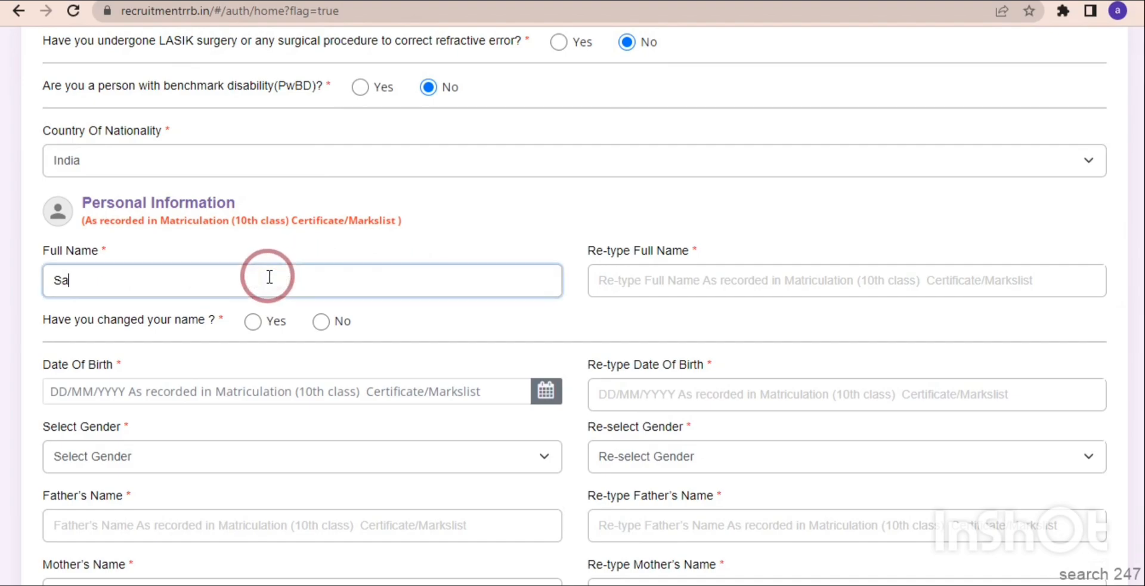
pyautogui.write('rvajeet')
pyautogui.press('BackSpace')
pyautogui.press('BackSpace')
pyautogui.press('BackSpace')
pyautogui.press('BackSpace')
pyautogui.press('BackSpace')
pyautogui.press('BackSpace')
pyautogui.press('BackSpace')
pyautogui.press('BackSpace')
pyautogui.press('BackSpace')
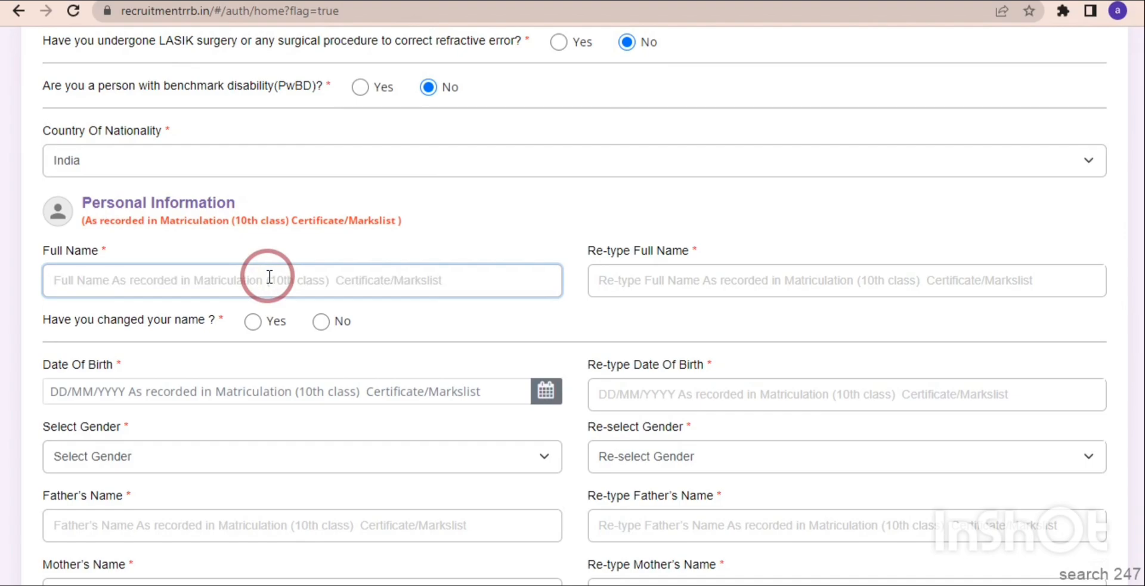
# Retype the candidate's full name for verification and answer No to having changed the name.
pyautogui.click(641, 282)
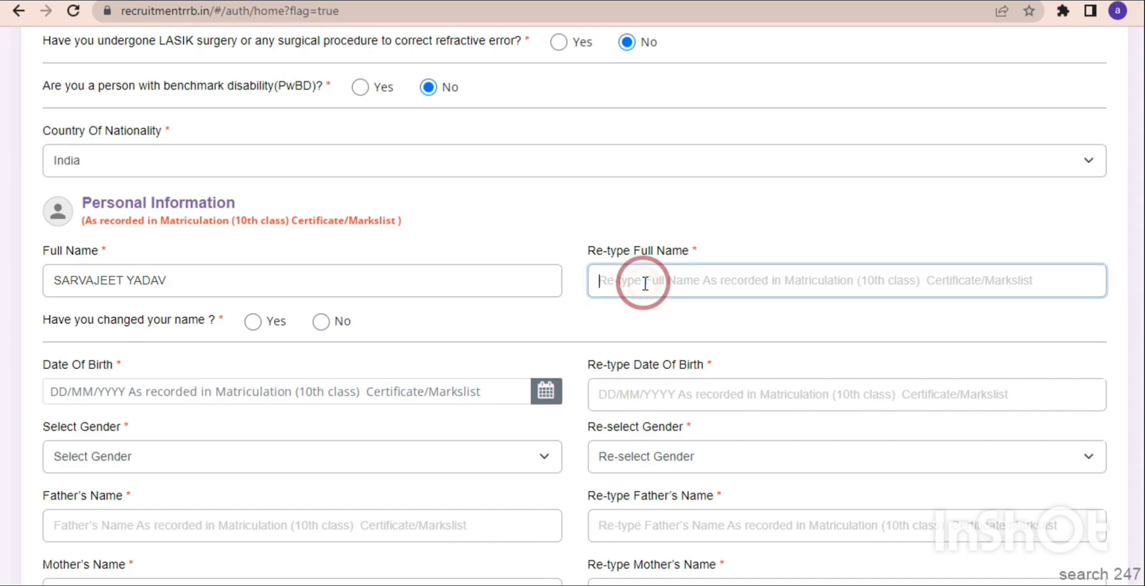
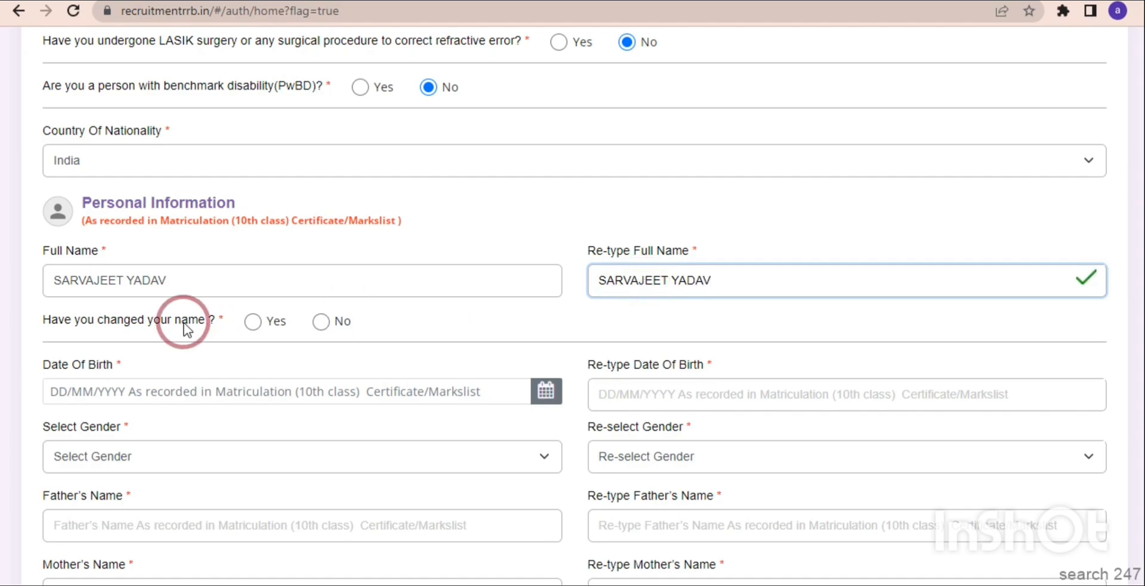
pyautogui.click(317, 325)
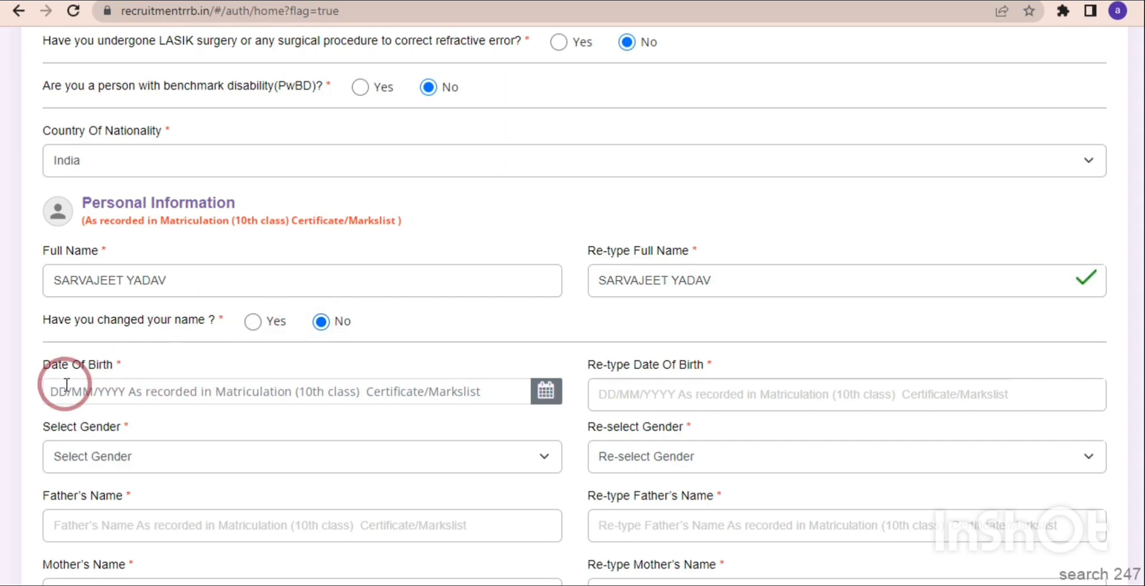
# Set the candidate's date of birth in Personal Information and go to the field for retyping it.
pyautogui.click(99, 396)
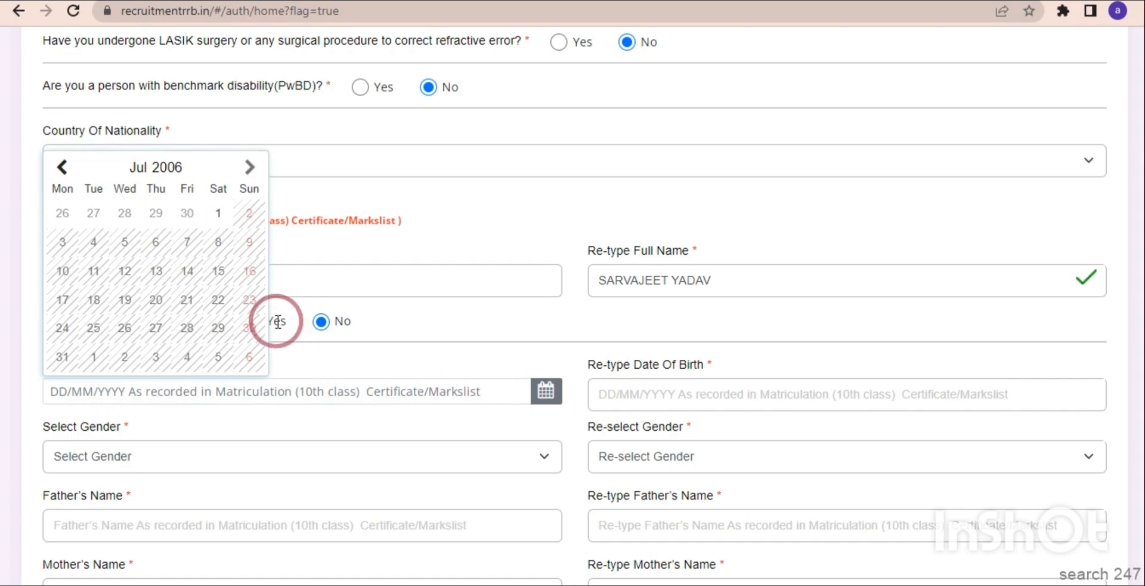
pyautogui.click(177, 168)
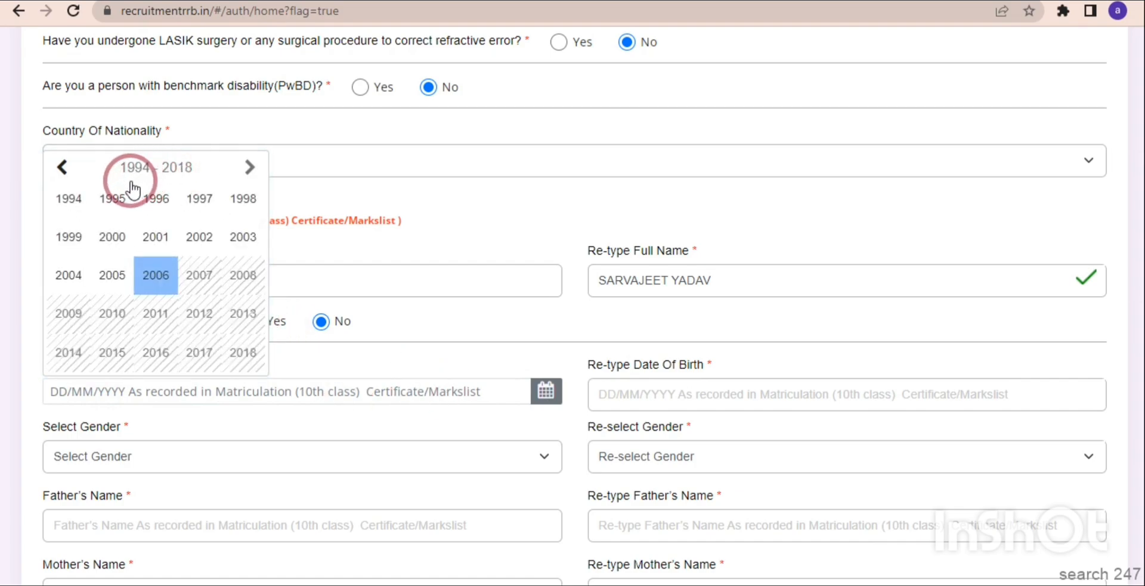
pyautogui.click(202, 199)
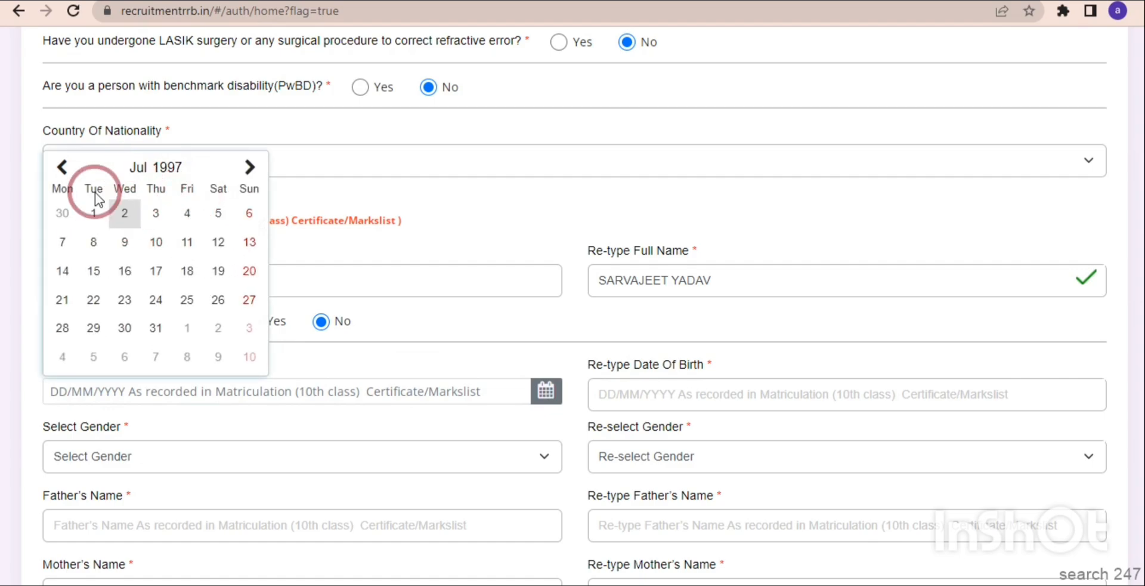
pyautogui.click(63, 168)
pyautogui.click(63, 167)
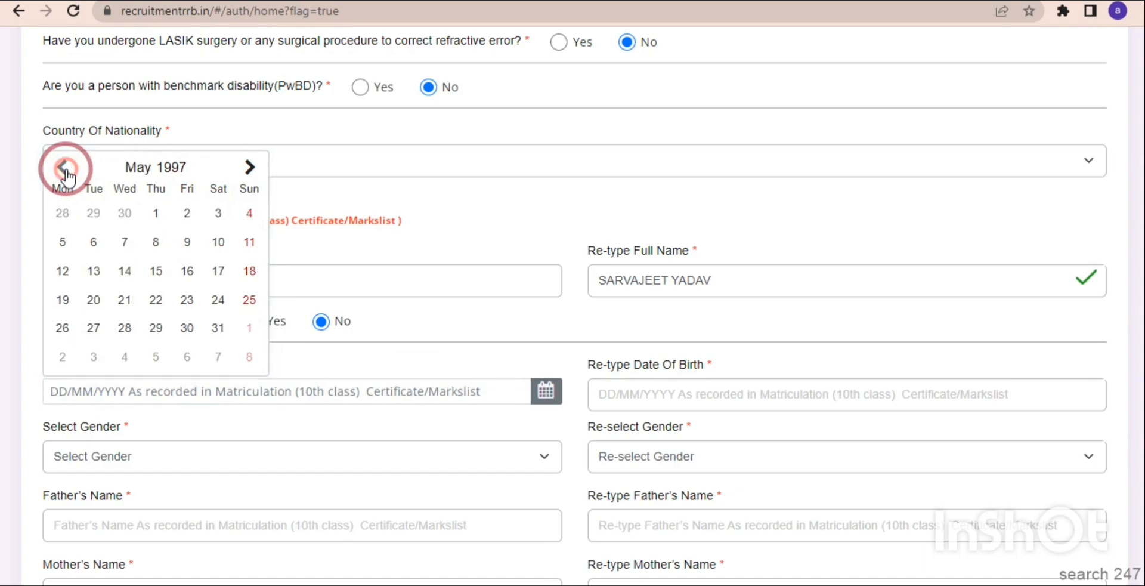
pyautogui.click(156, 271)
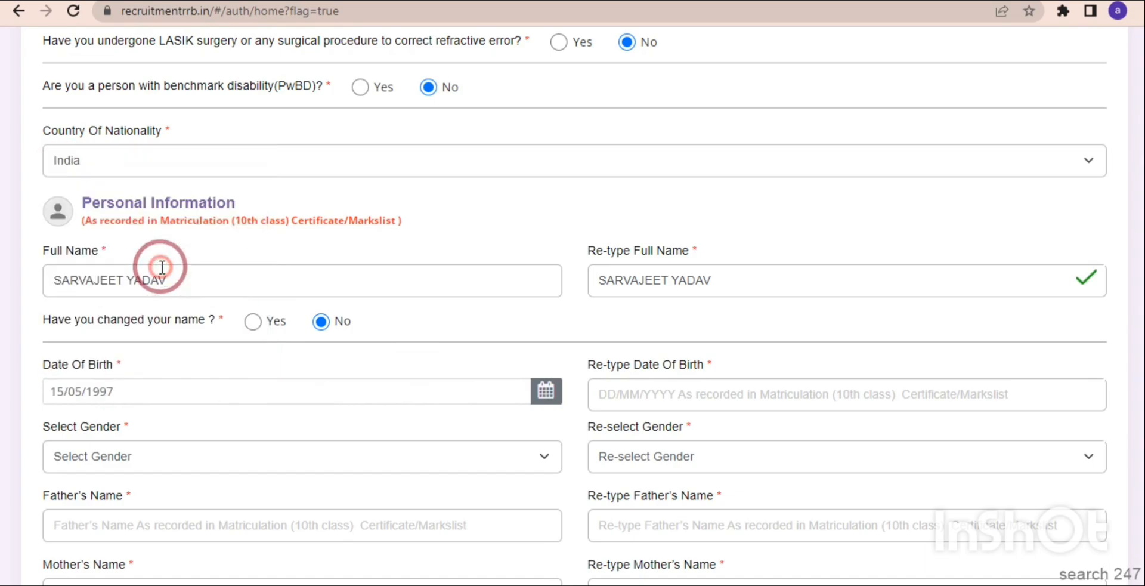
pyautogui.click(609, 399)
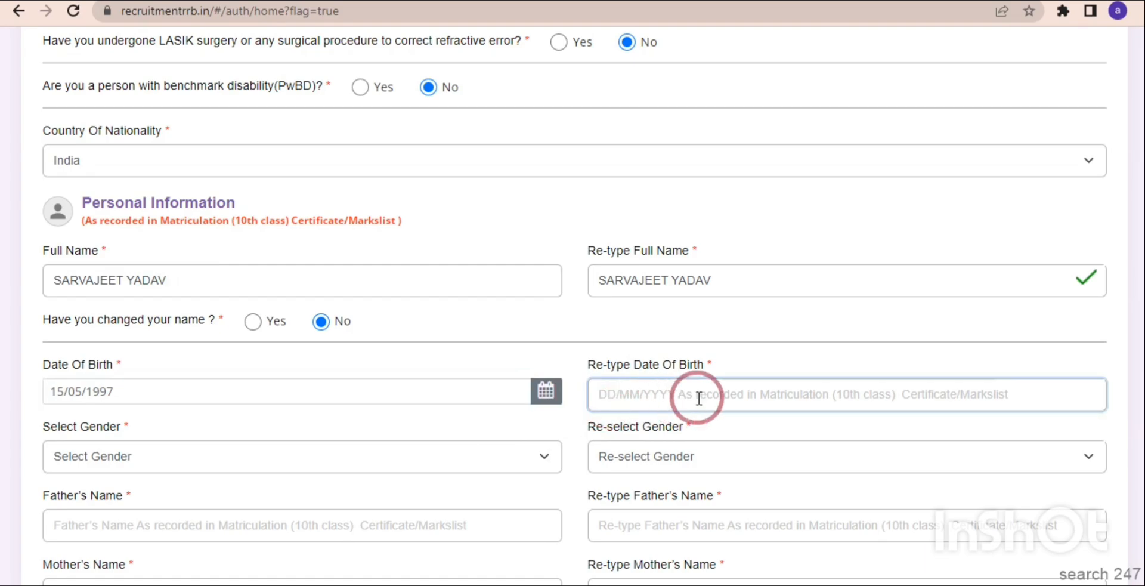
# Set the candidate's gender to Male and reselect Male for verification.
pyautogui.click(377, 455)
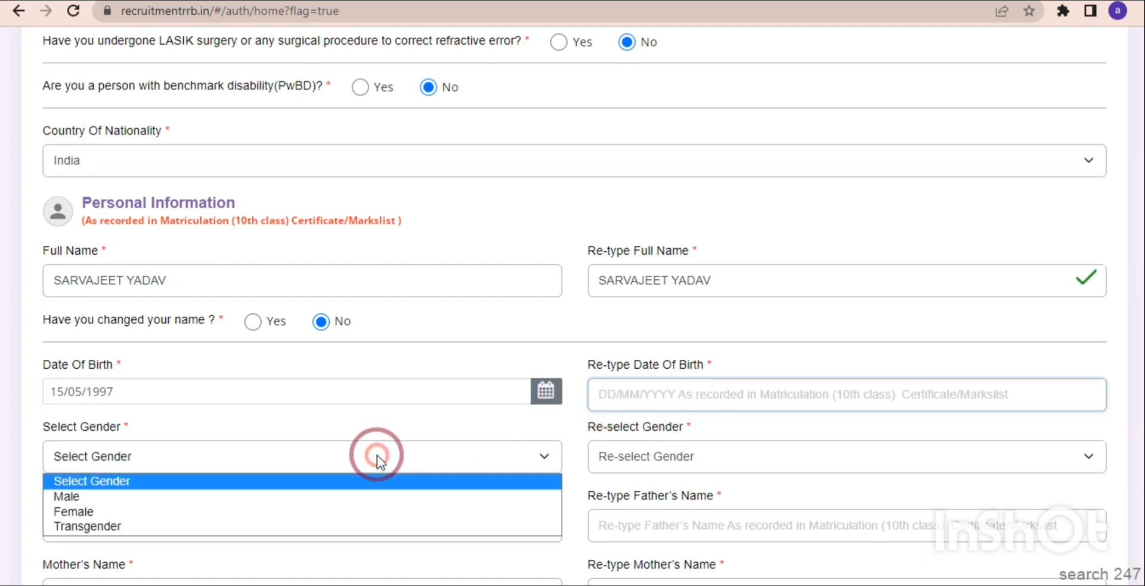
pyautogui.click(270, 497)
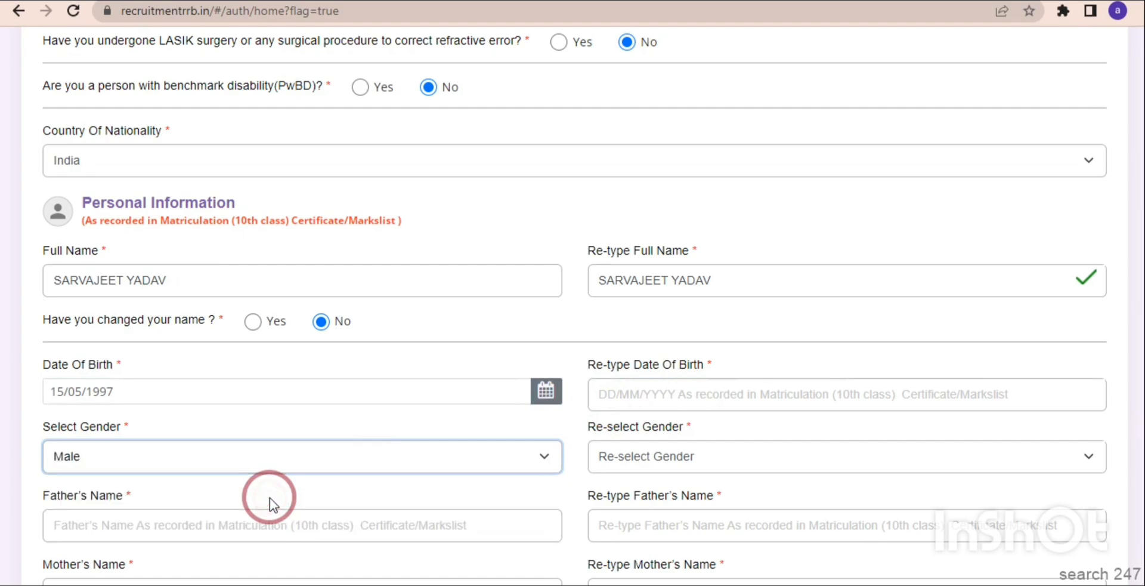
pyautogui.click(644, 466)
pyautogui.click(615, 497)
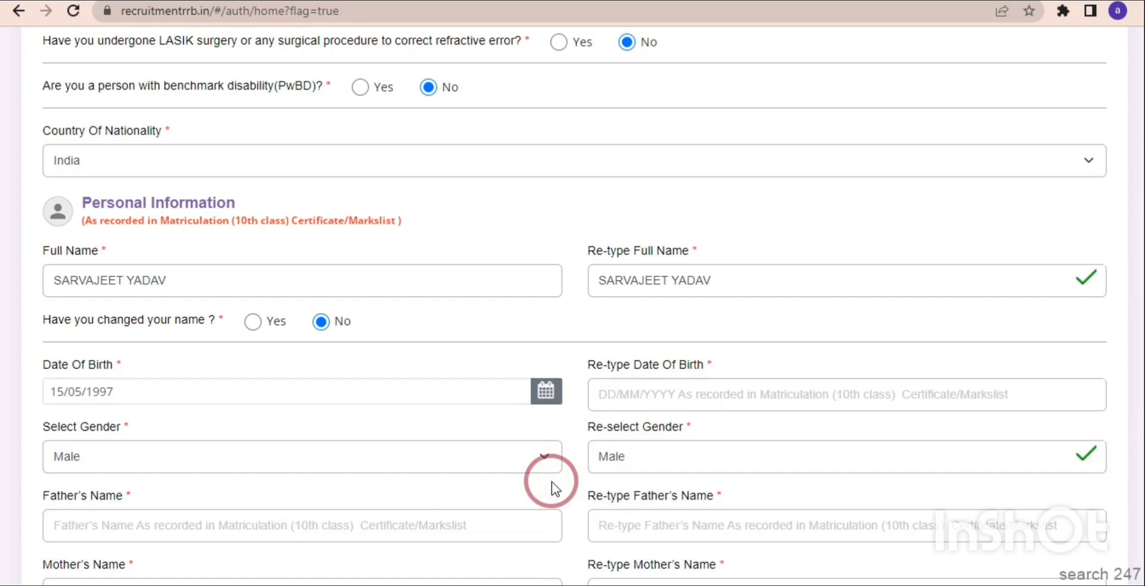
# Enter the father's name in capital letters and retype it for verification.
pyautogui.moveTo(1144, 313); pyautogui.dragTo(1144, 358)
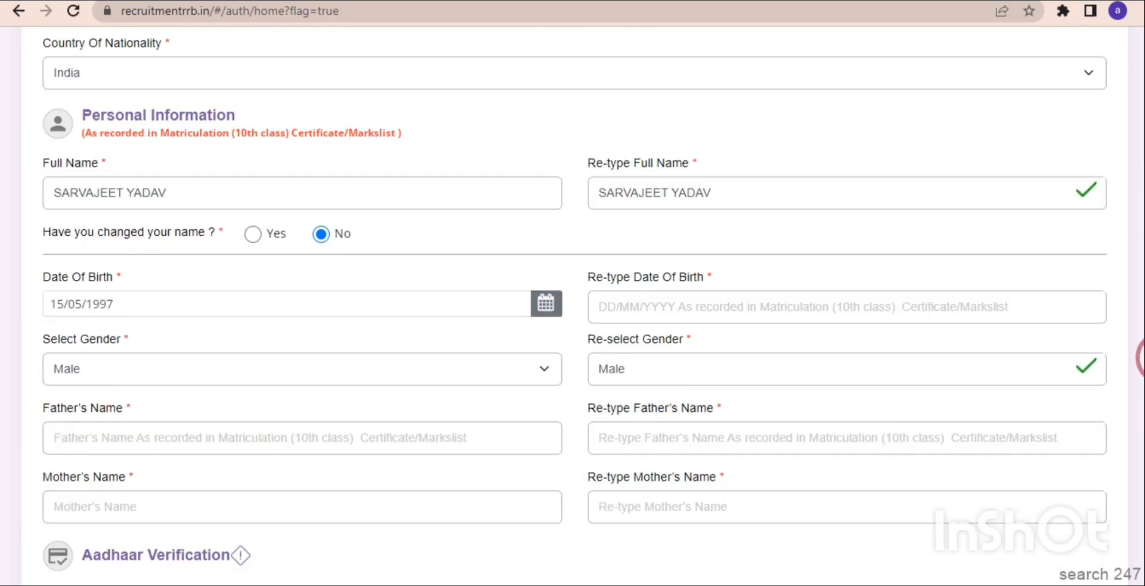
pyautogui.scroll(-3, 1139, 334)
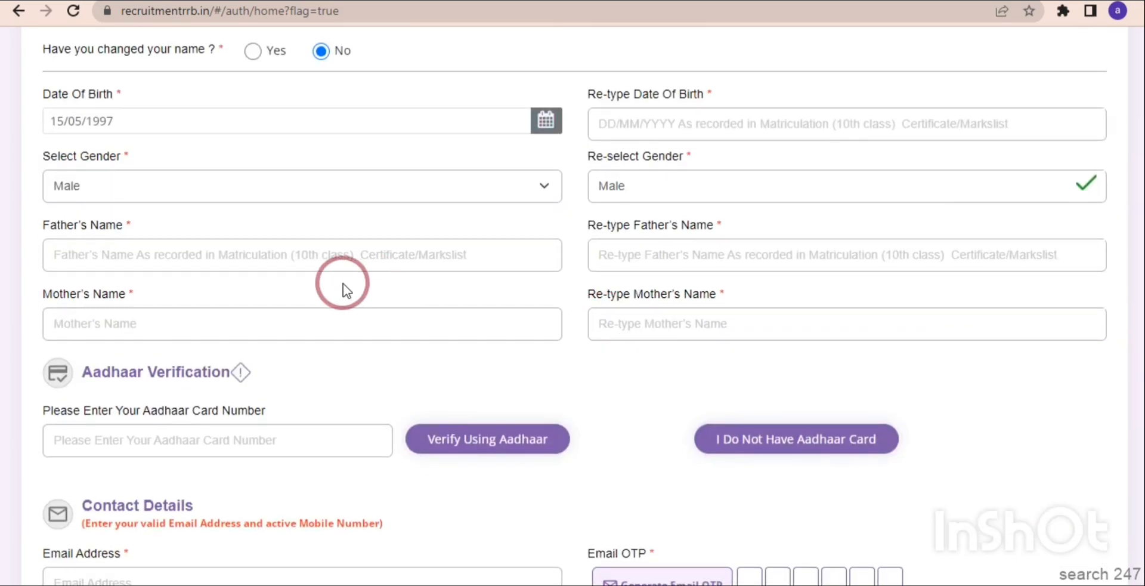
pyautogui.click(306, 265)
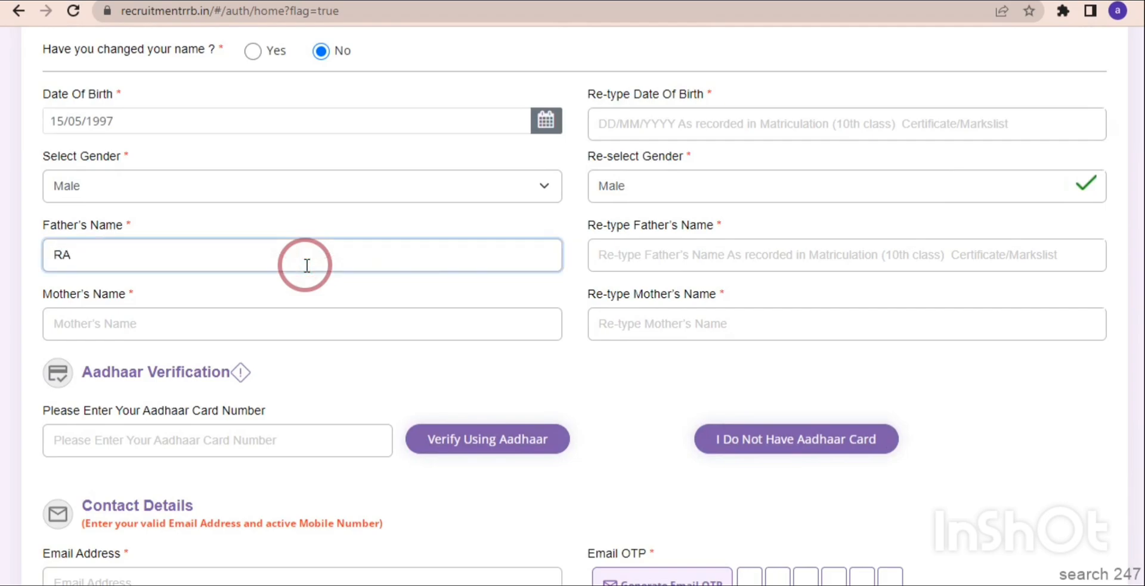
pyautogui.click(631, 262)
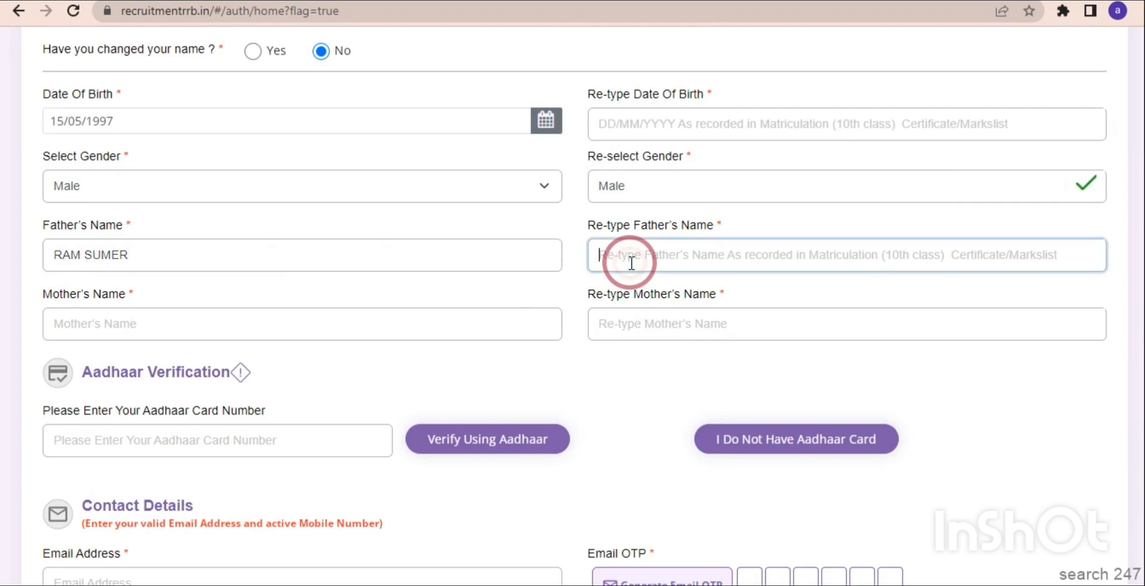
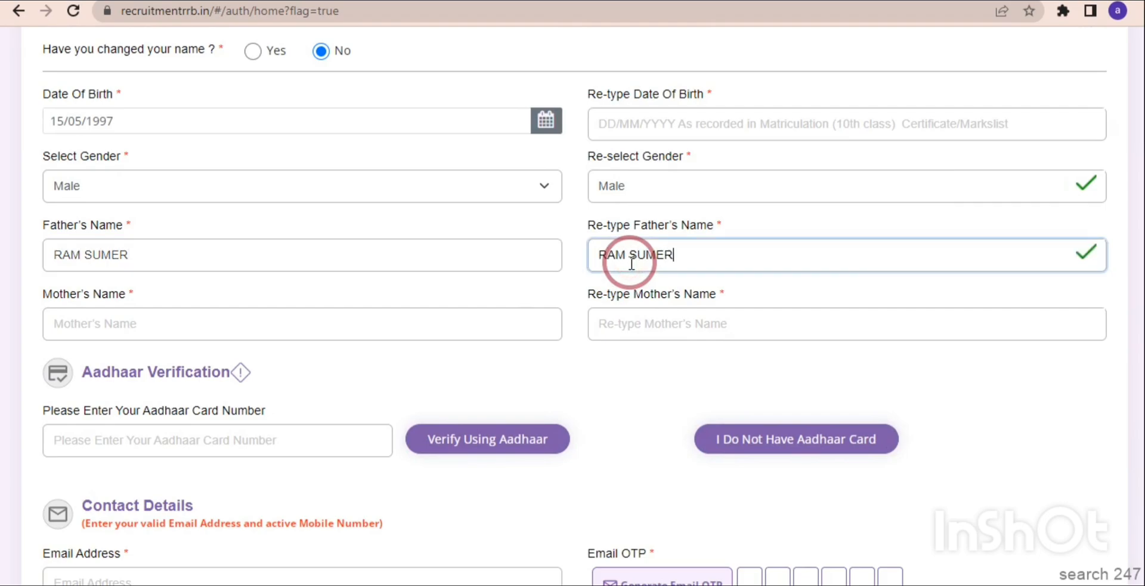
# Enter the mother's name in capital letters and retype it for verification.
pyautogui.click(283, 321)
pyautogui.write('SHYAM')
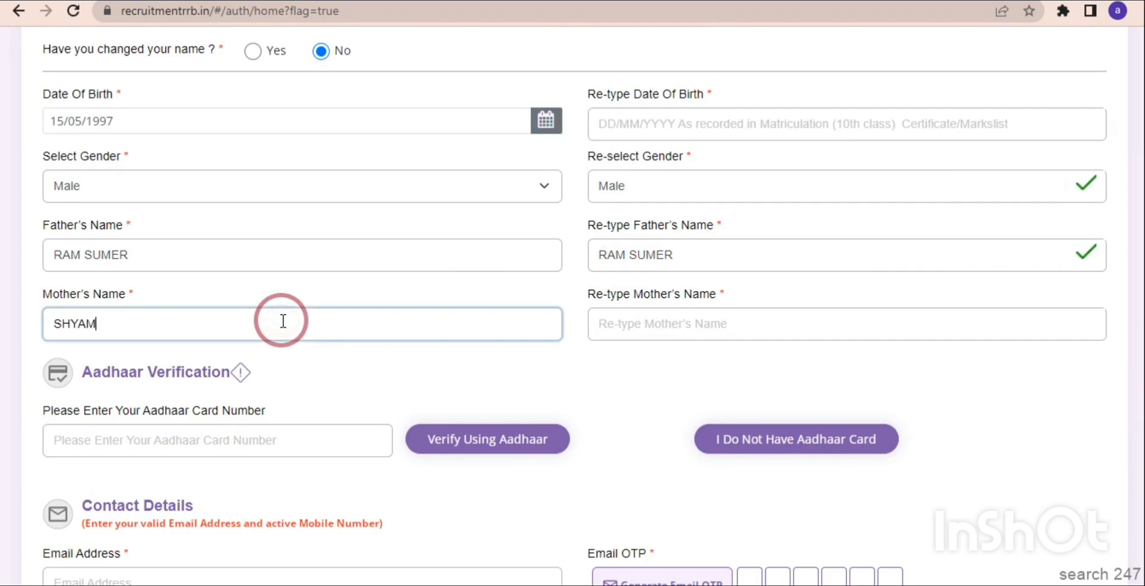
pyautogui.click(713, 313)
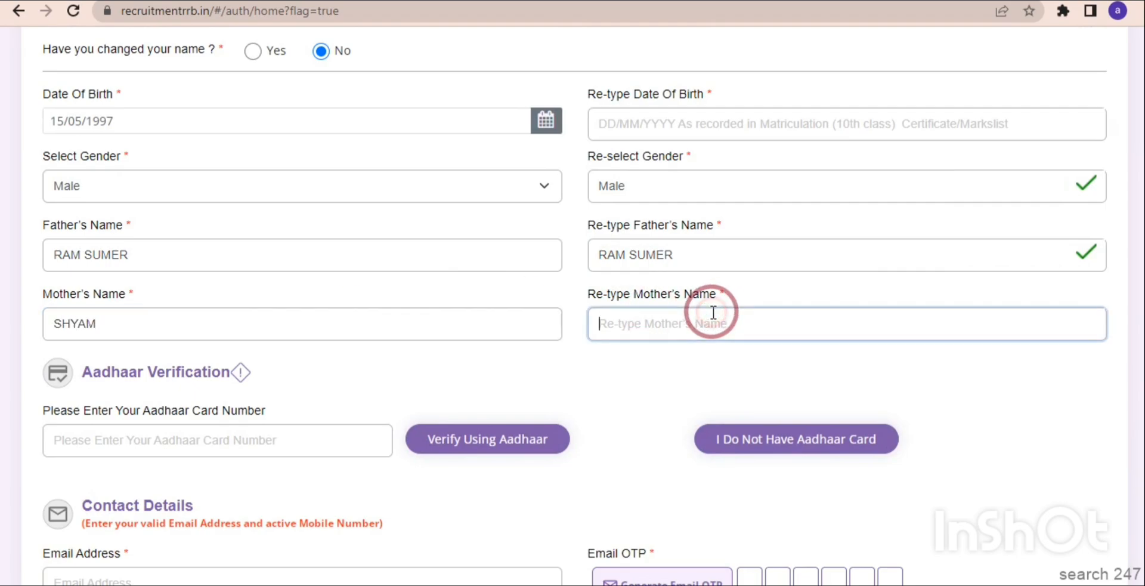
pyautogui.write('SHYAM')
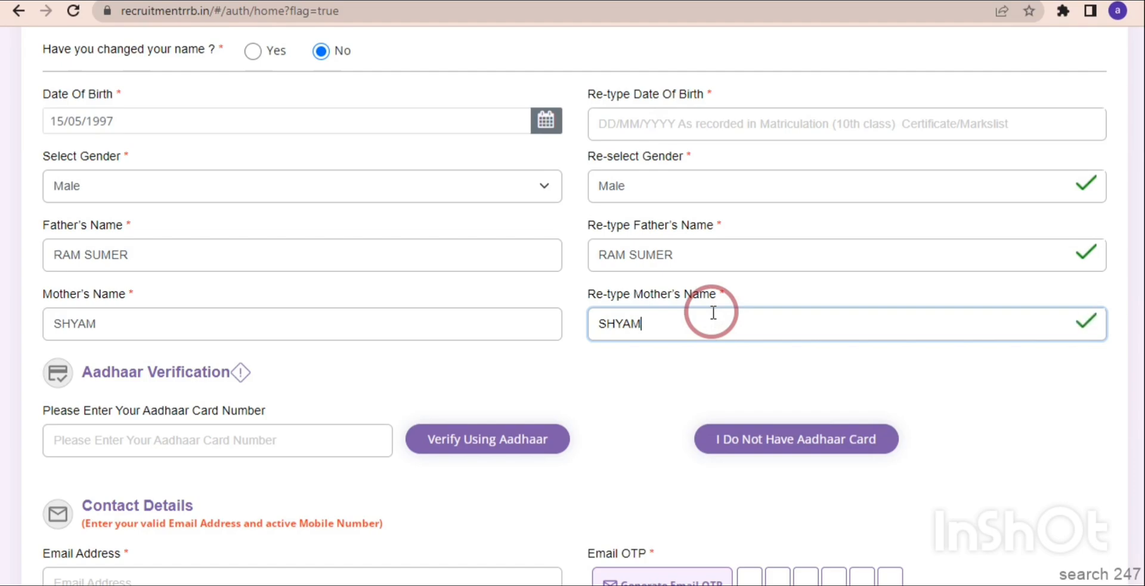
pyautogui.click(471, 371)
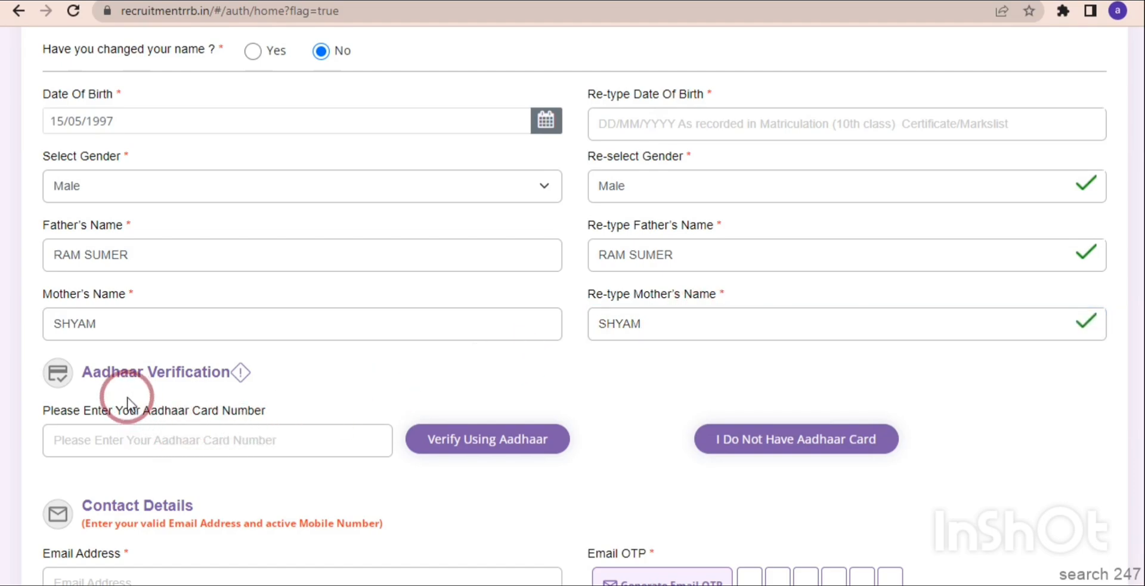
# Try declaring no Aadhaar card with PAN as the proof of ID, and switch back to Aadhaar verification.
pyautogui.click(175, 444)
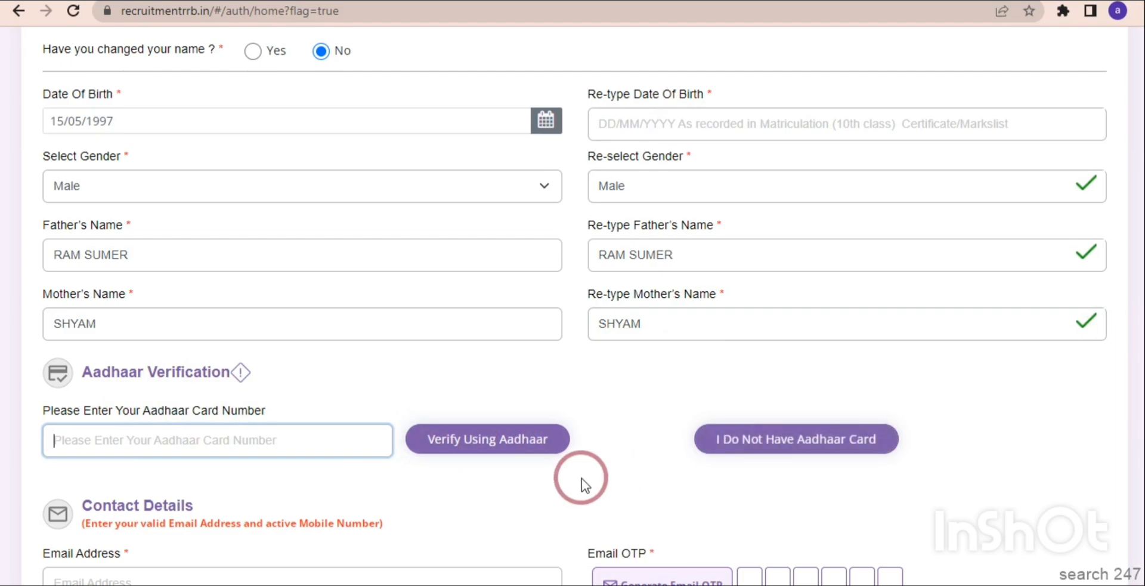
pyautogui.click(757, 445)
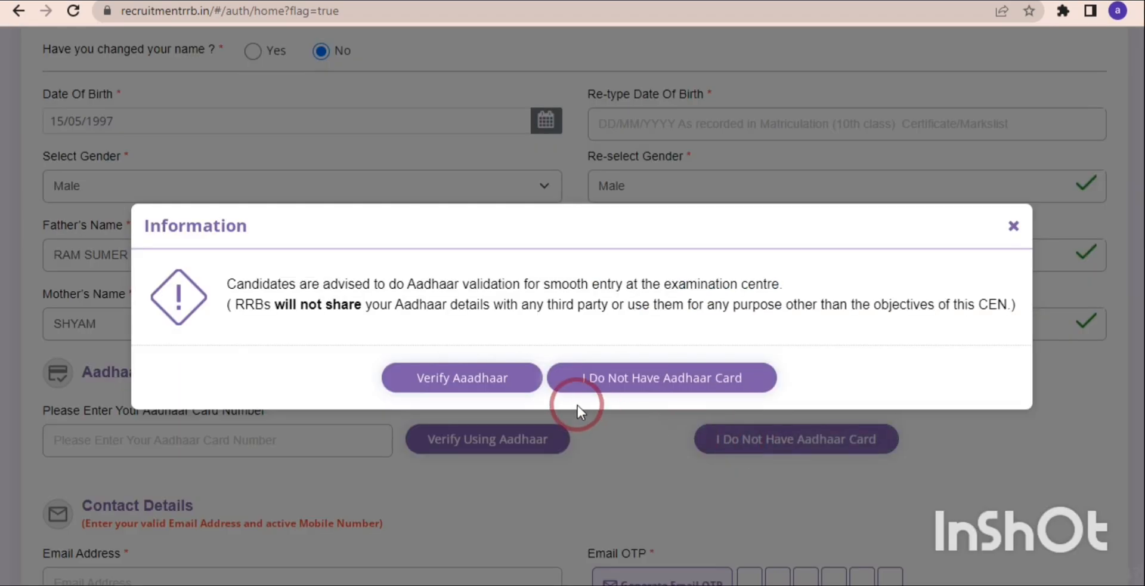
pyautogui.click(611, 385)
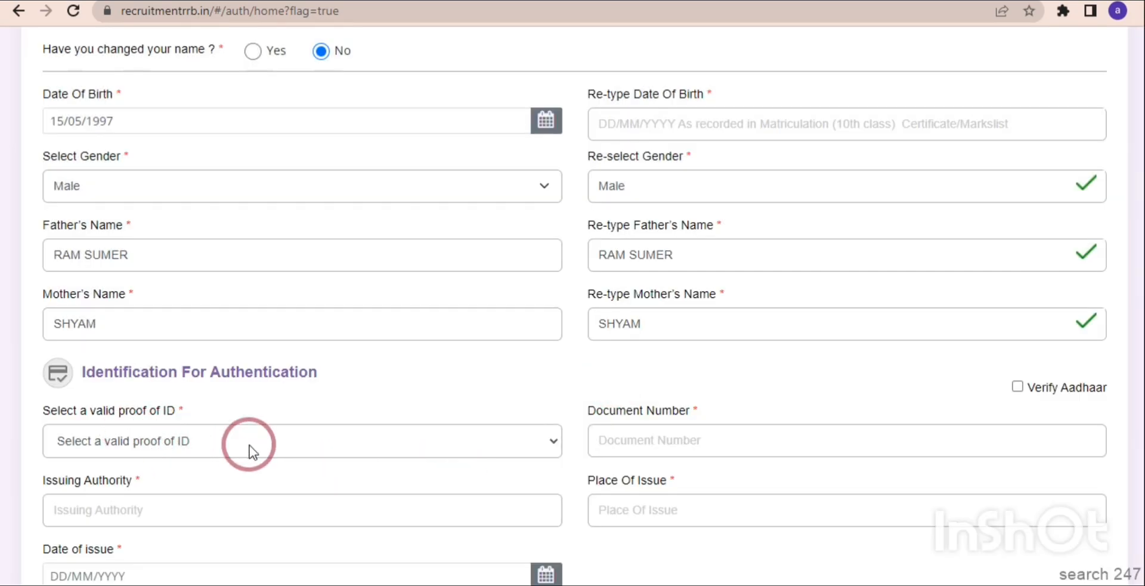
pyautogui.click(234, 446)
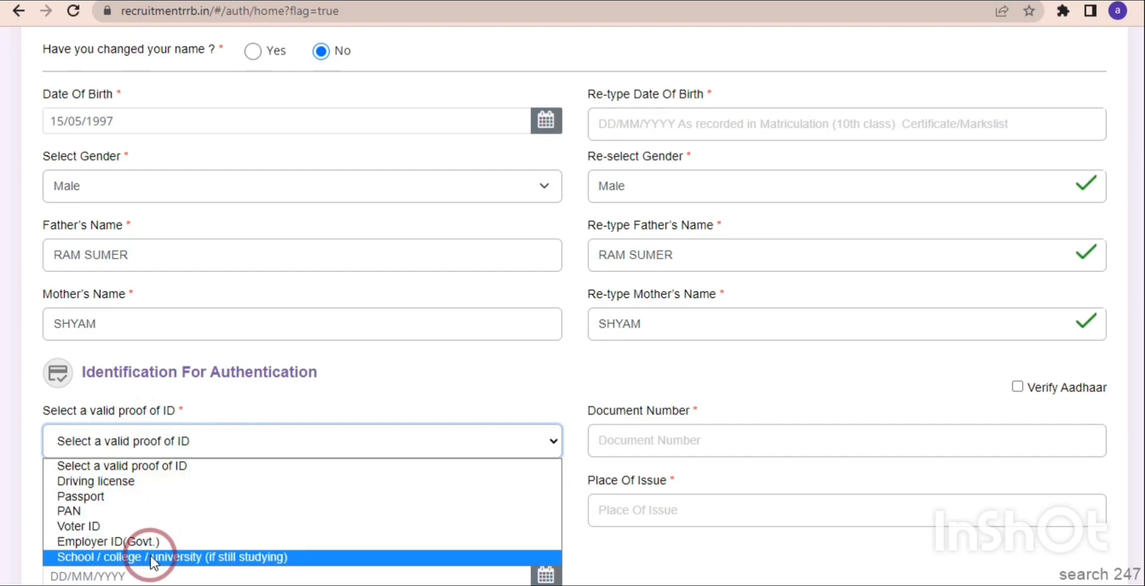
pyautogui.click(127, 510)
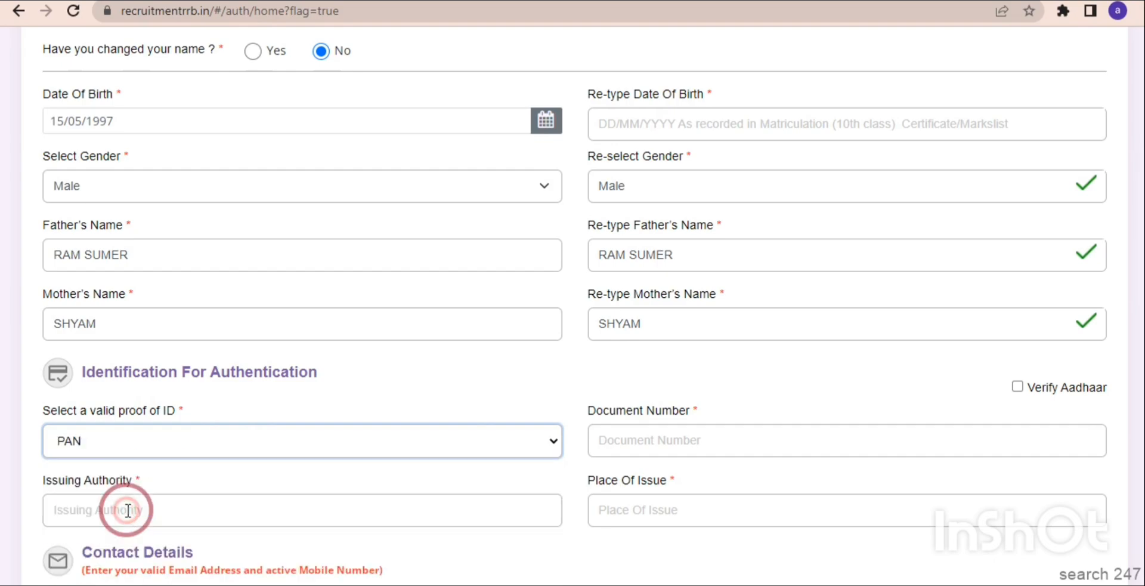
pyautogui.click(619, 445)
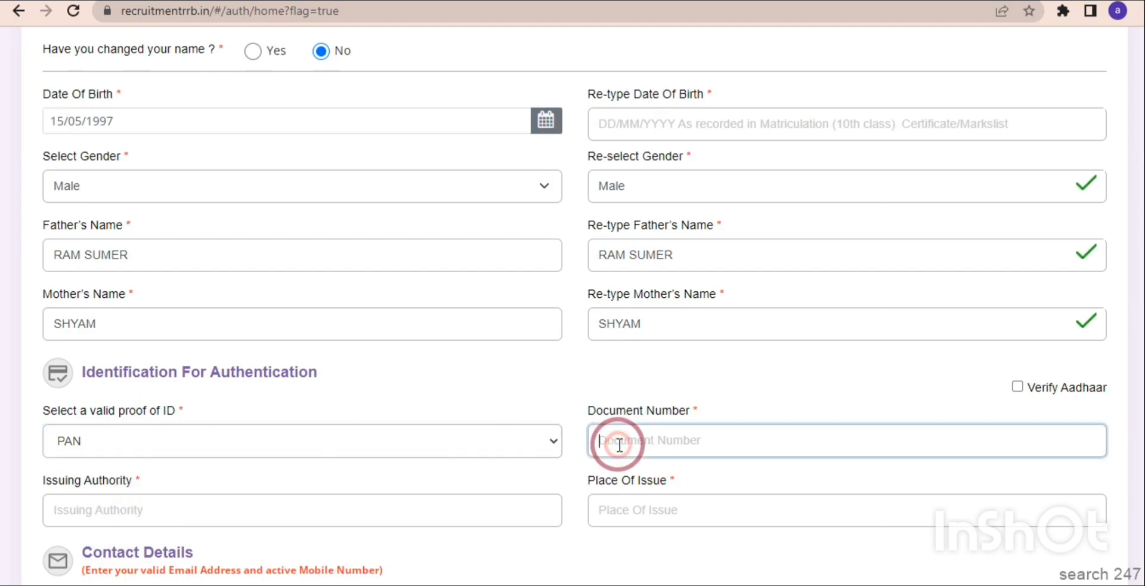
pyautogui.click(366, 508)
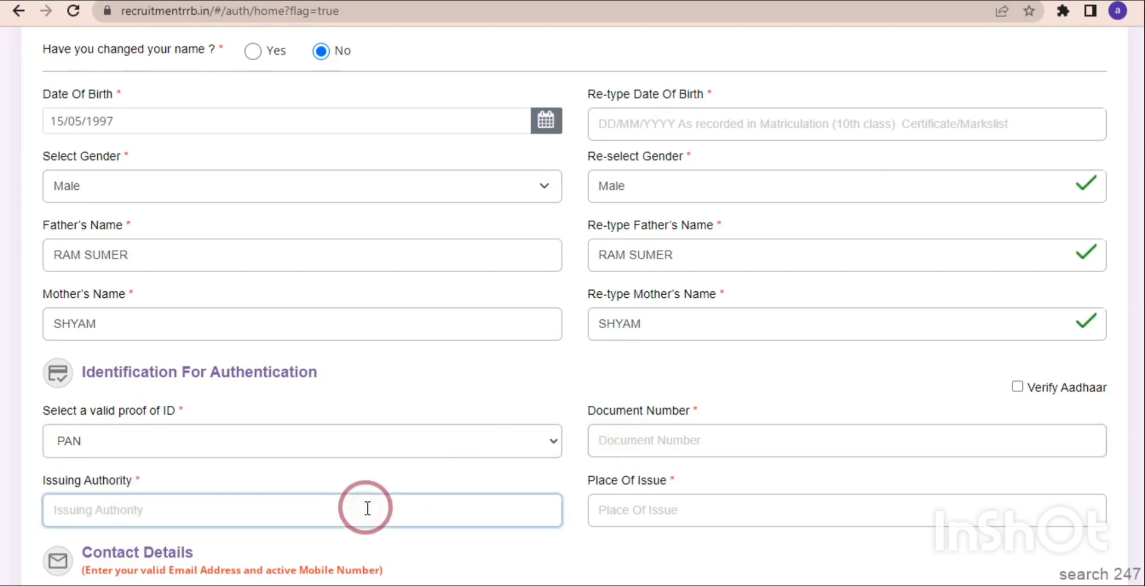
pyautogui.click(670, 513)
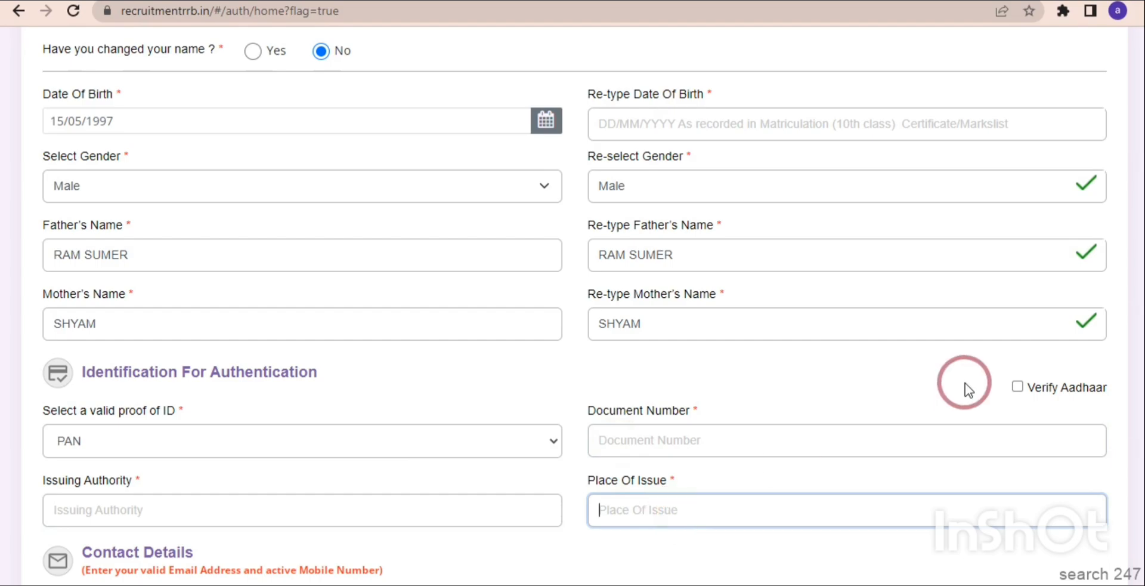
pyautogui.click(1017, 389)
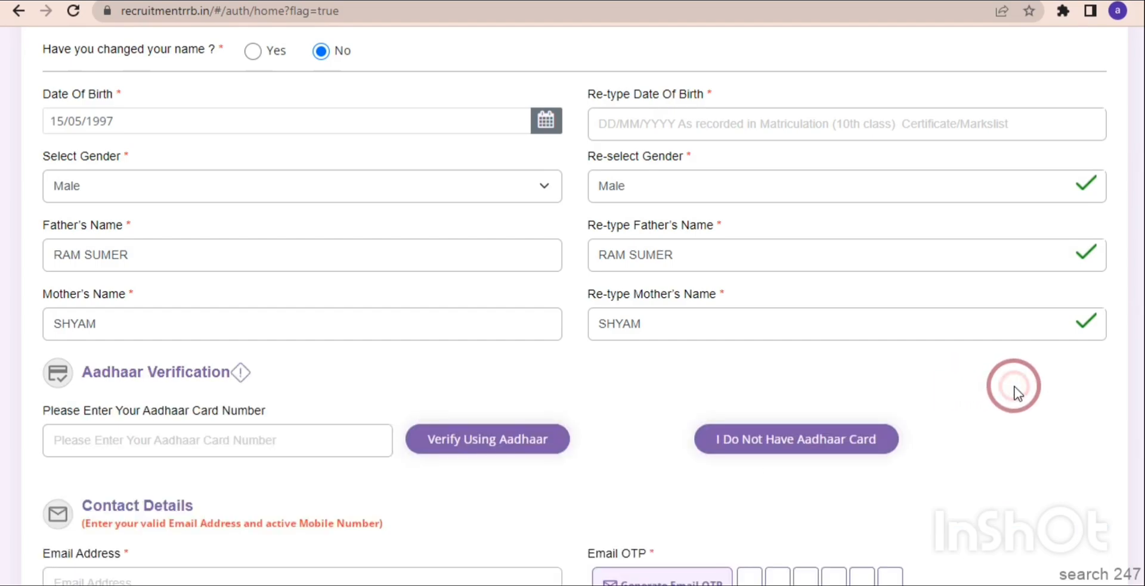
# Enter the Aadhaar card number and verify it, declaring the Aadhaar details same as the matriculation certificate and consenting to authentication.
pyautogui.click(171, 441)
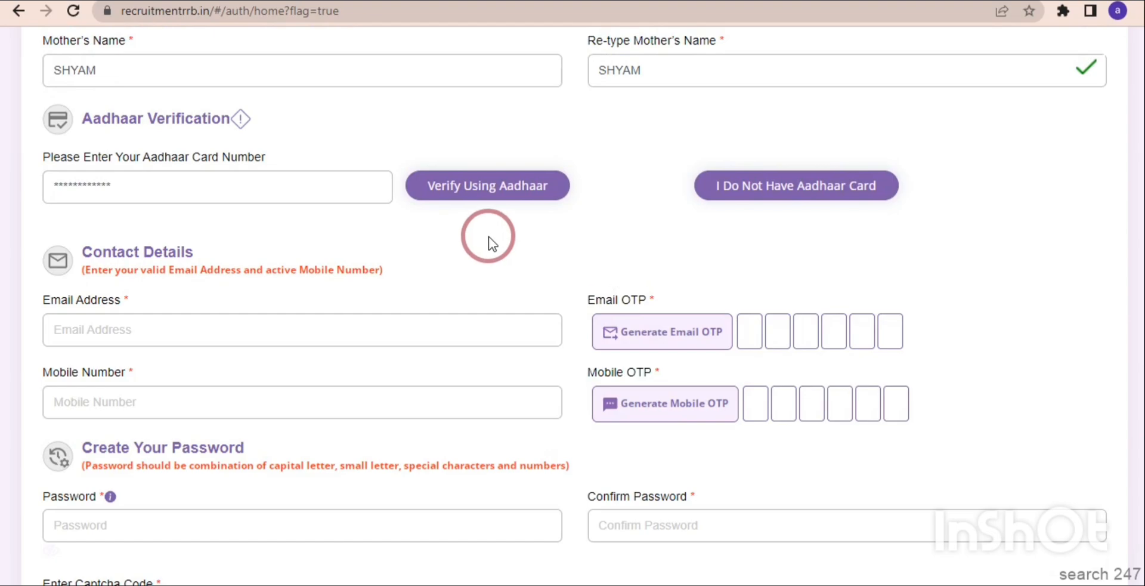
pyautogui.click(478, 192)
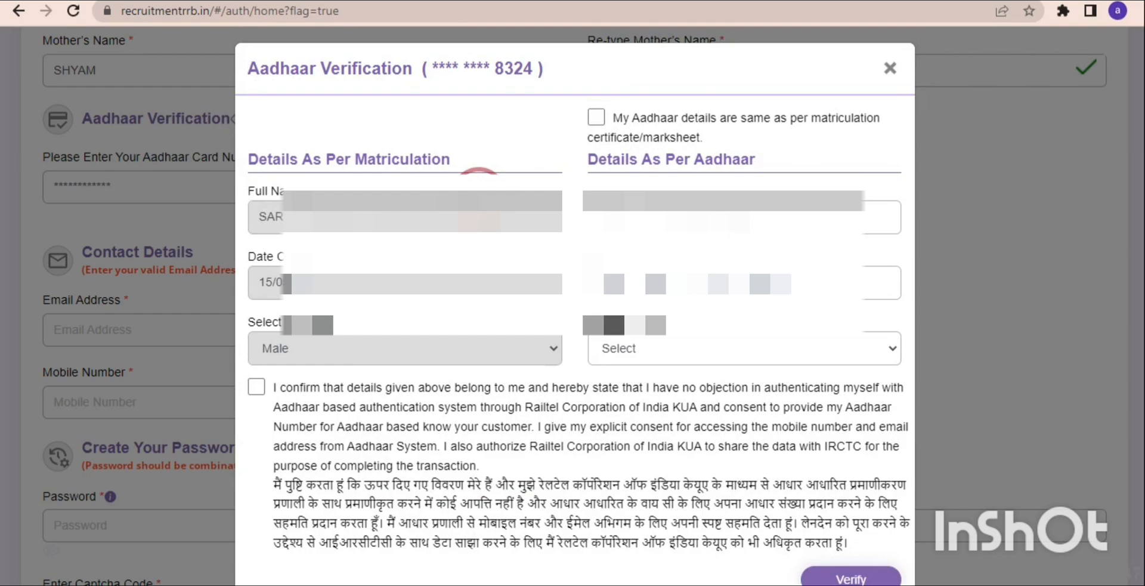
pyautogui.click(595, 117)
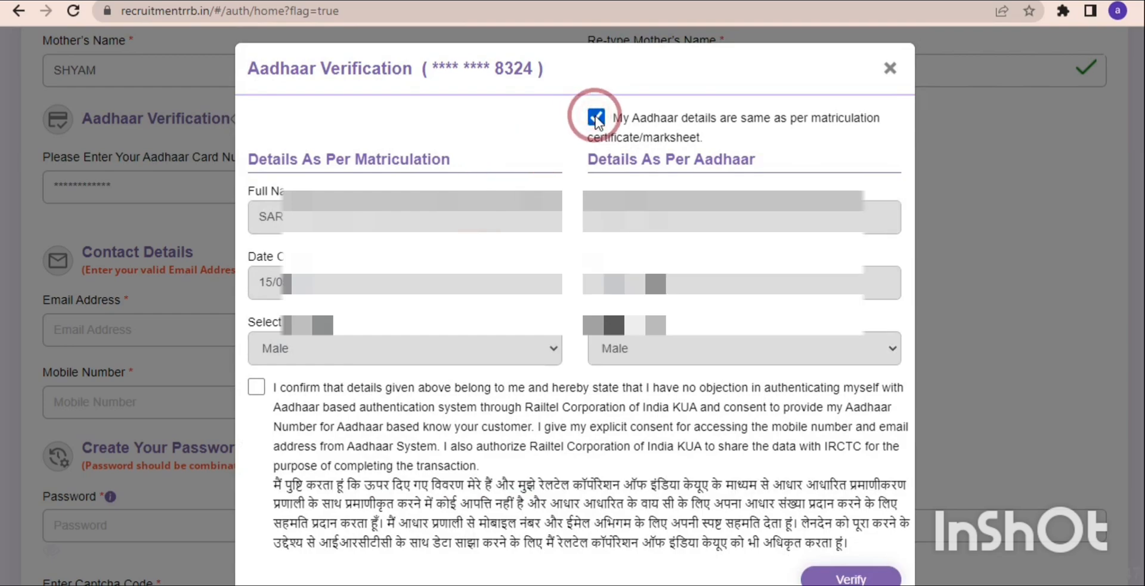
pyautogui.click(257, 388)
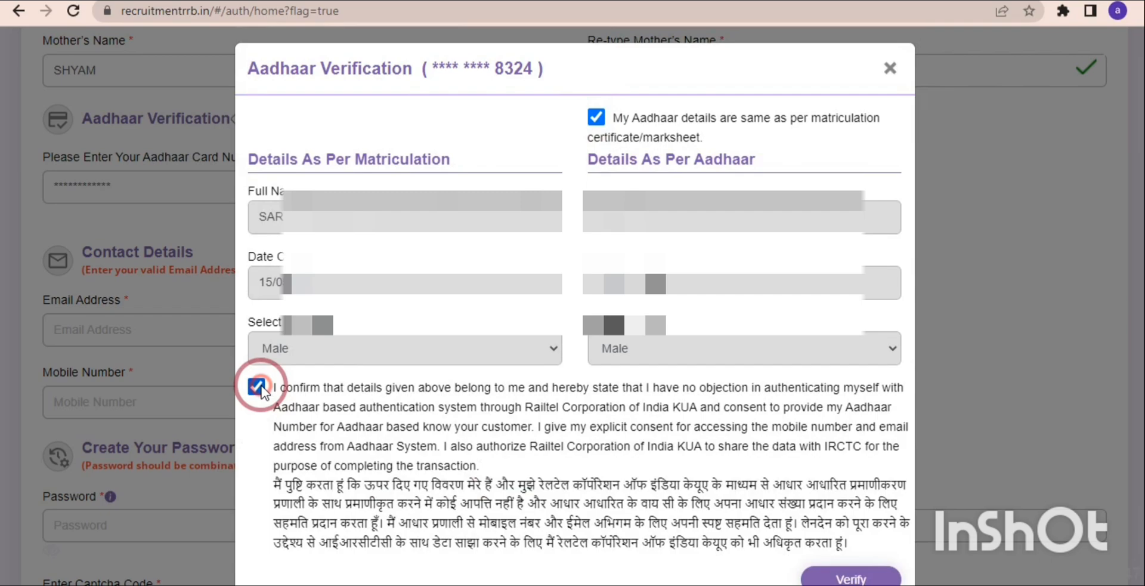
pyautogui.click(837, 577)
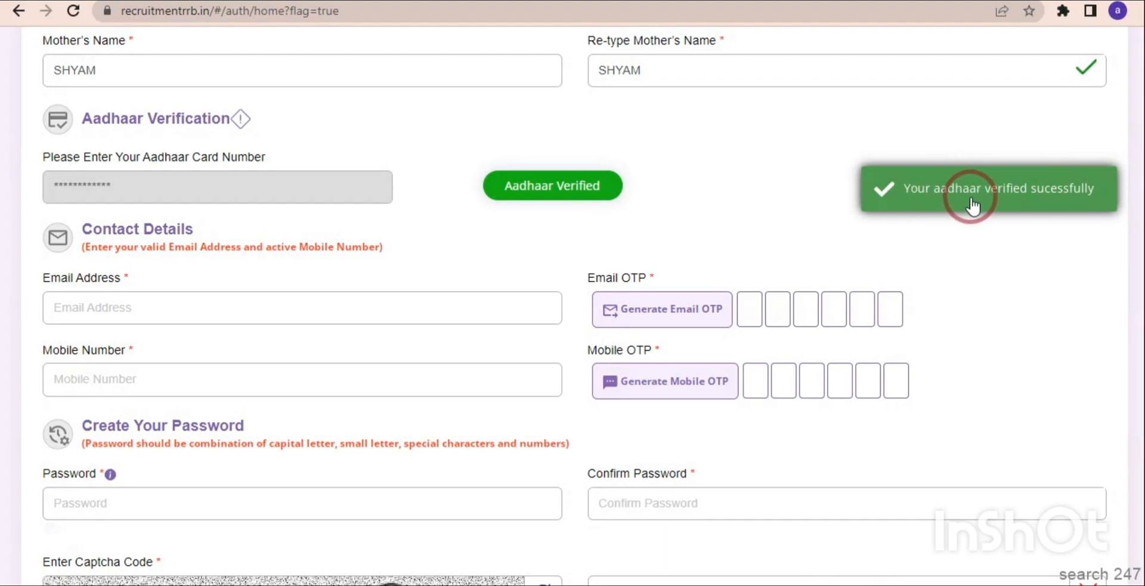
# Fill in the applicant's email address and mobile number, and verify both with their OTP codes.
pyautogui.click(196, 311)
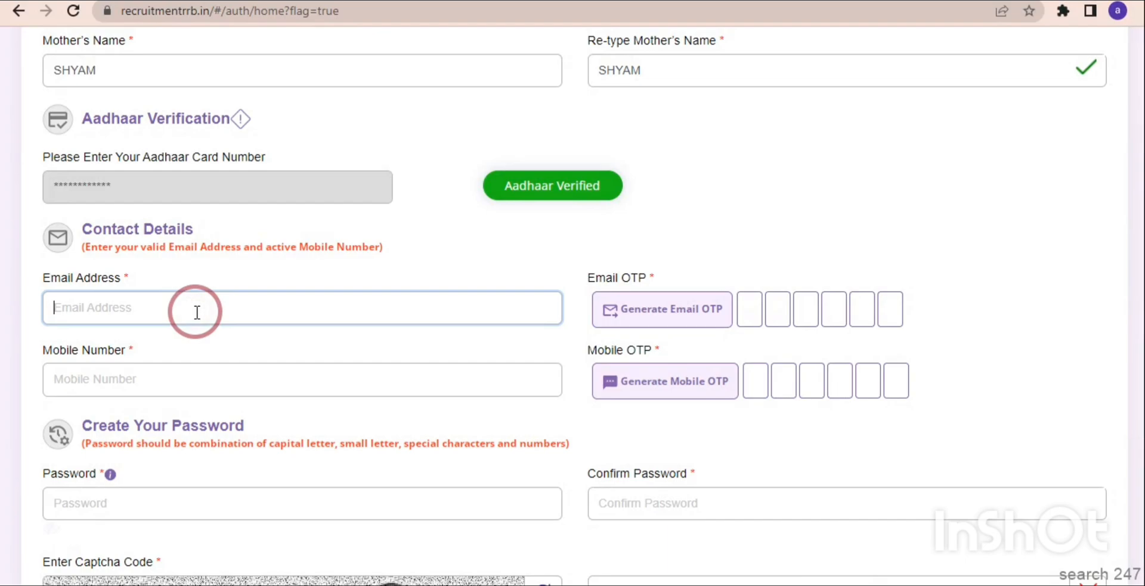
pyautogui.click(179, 371)
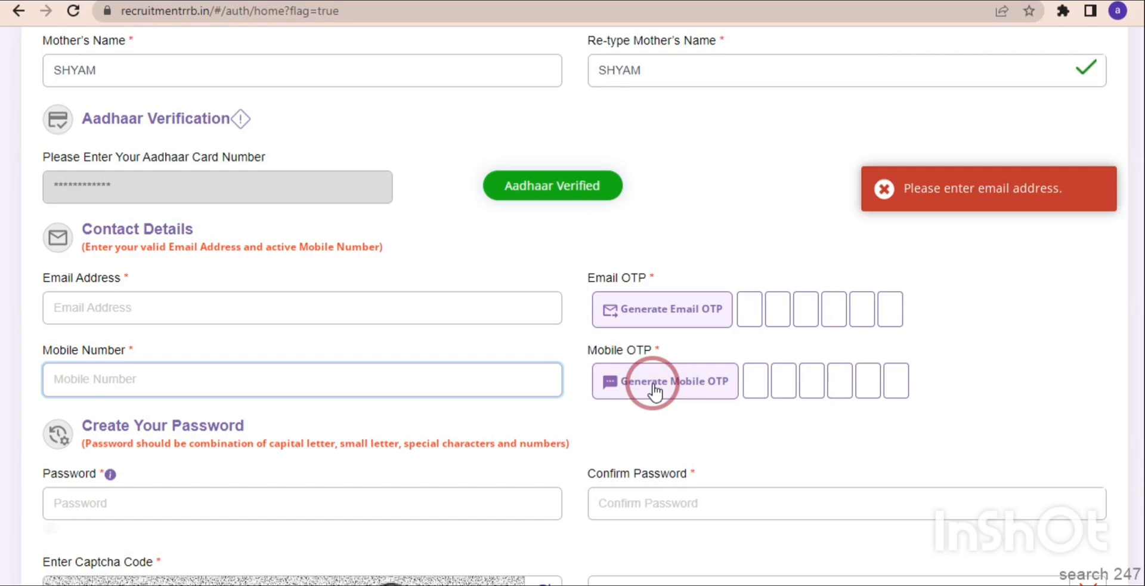
pyautogui.click(746, 309)
pyautogui.click(745, 372)
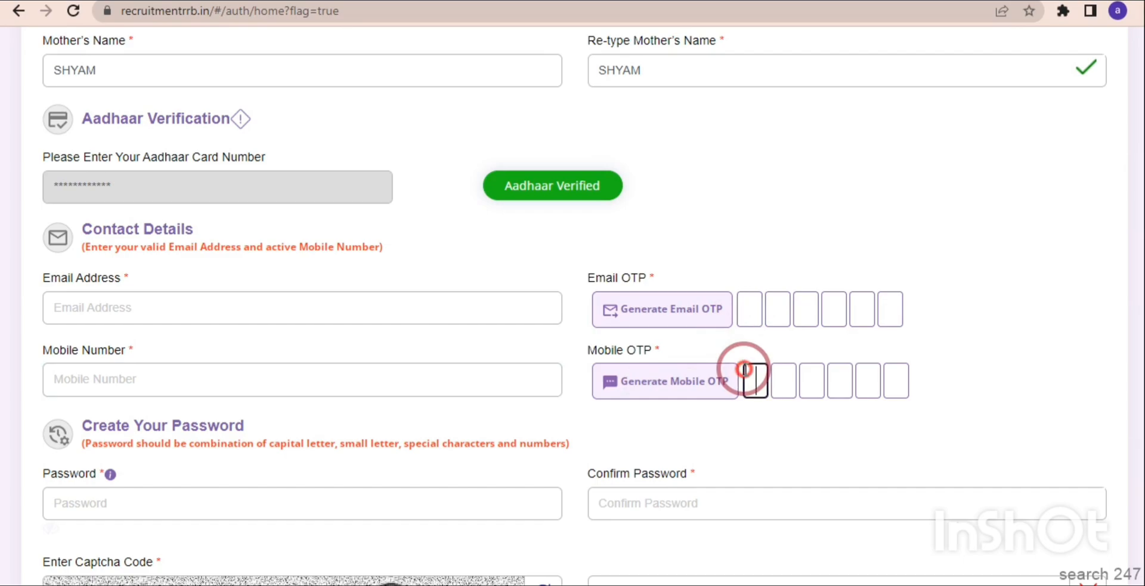
# Enter and confirm the account password, fill in the captcha code, and open the preview of the account details.
pyautogui.click(309, 532)
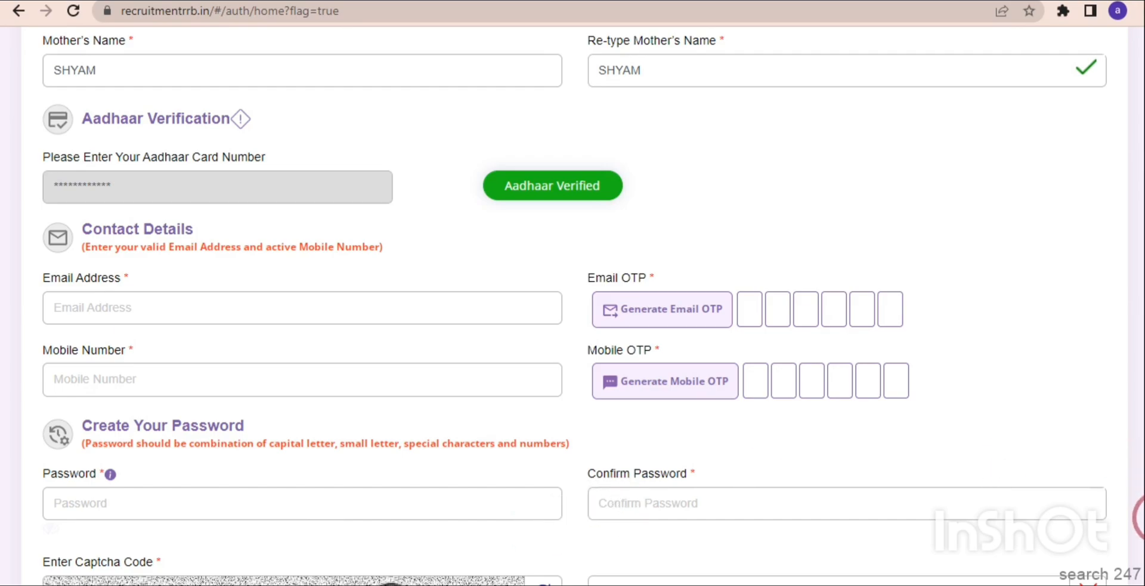
pyautogui.scroll(-3, 1141, 519)
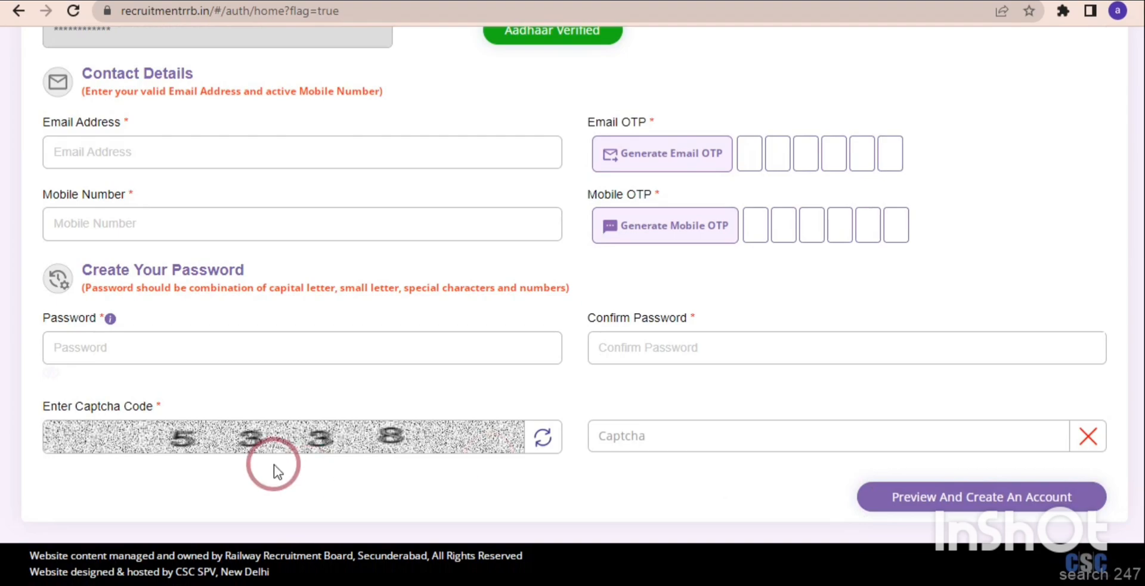
pyautogui.click(654, 431)
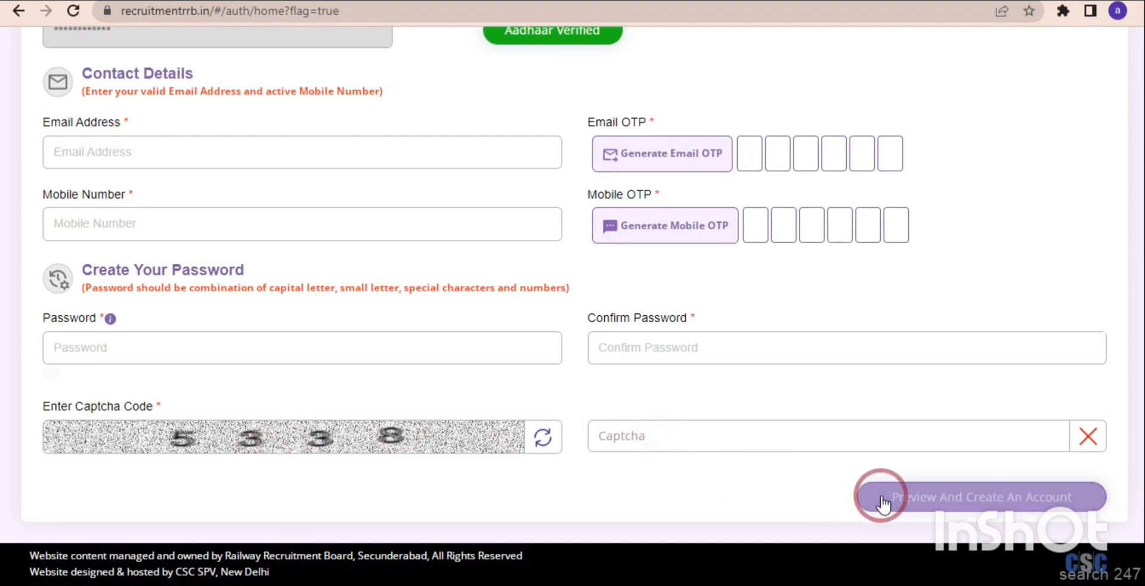
pyautogui.click(901, 509)
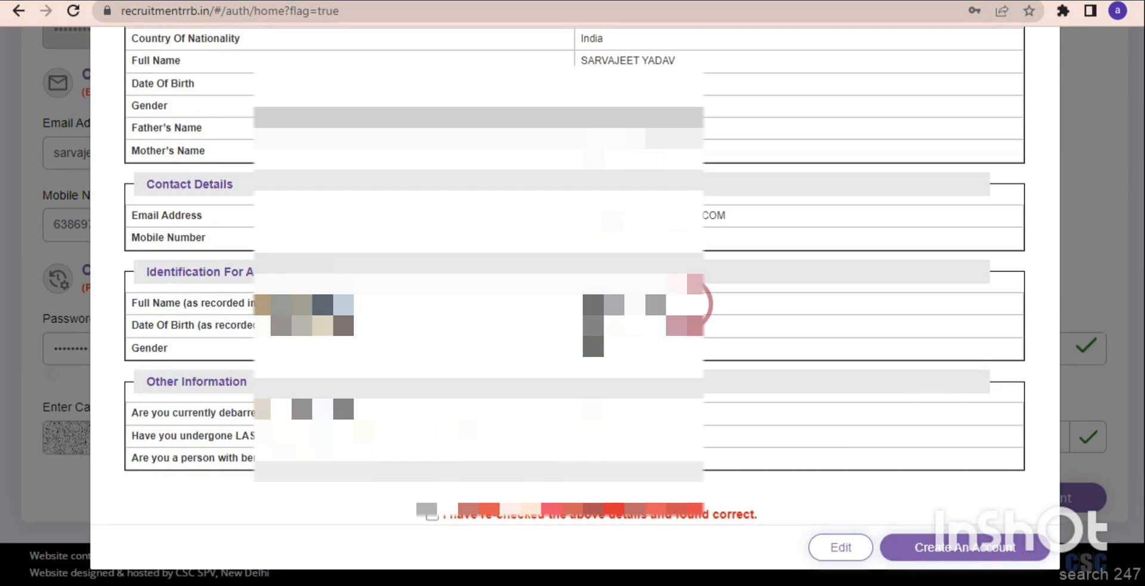
# Declare the previewed details re-checked and correct, and proceed with creating the account.
pyautogui.click(431, 515)
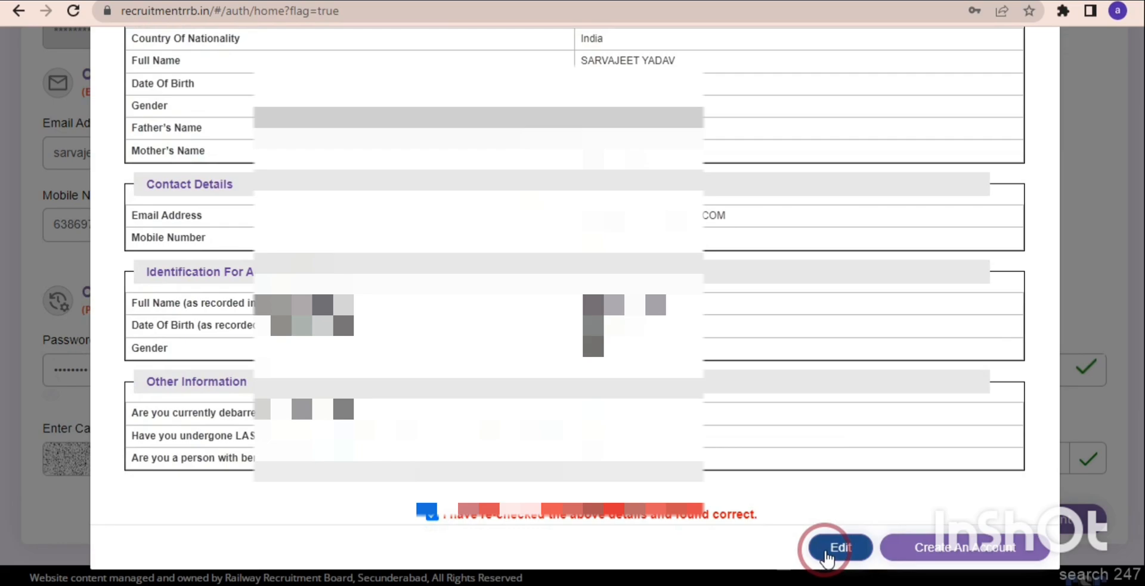
pyautogui.click(916, 546)
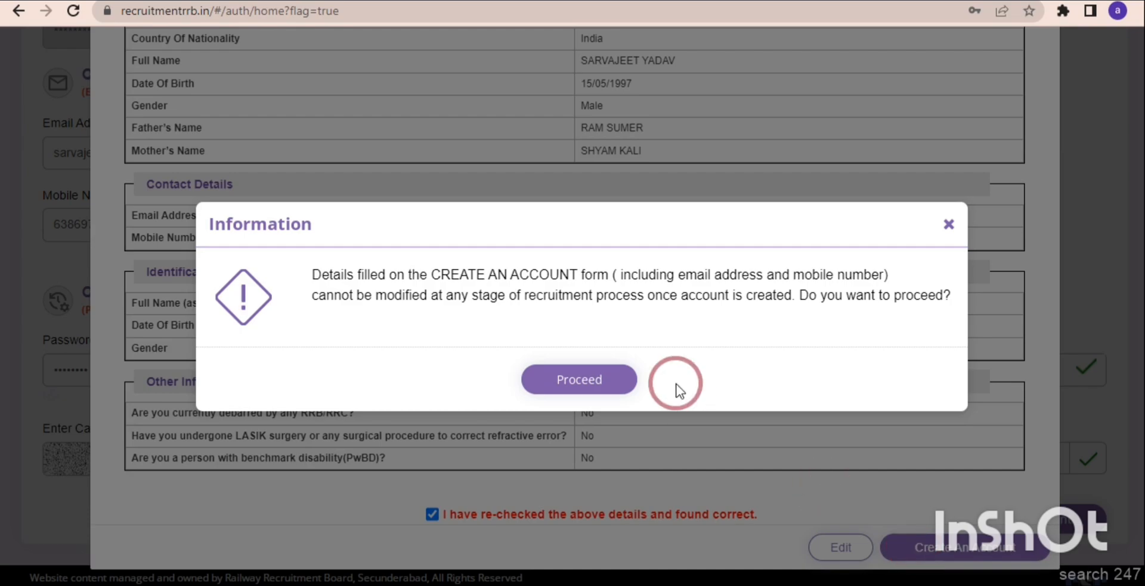
pyautogui.click(590, 380)
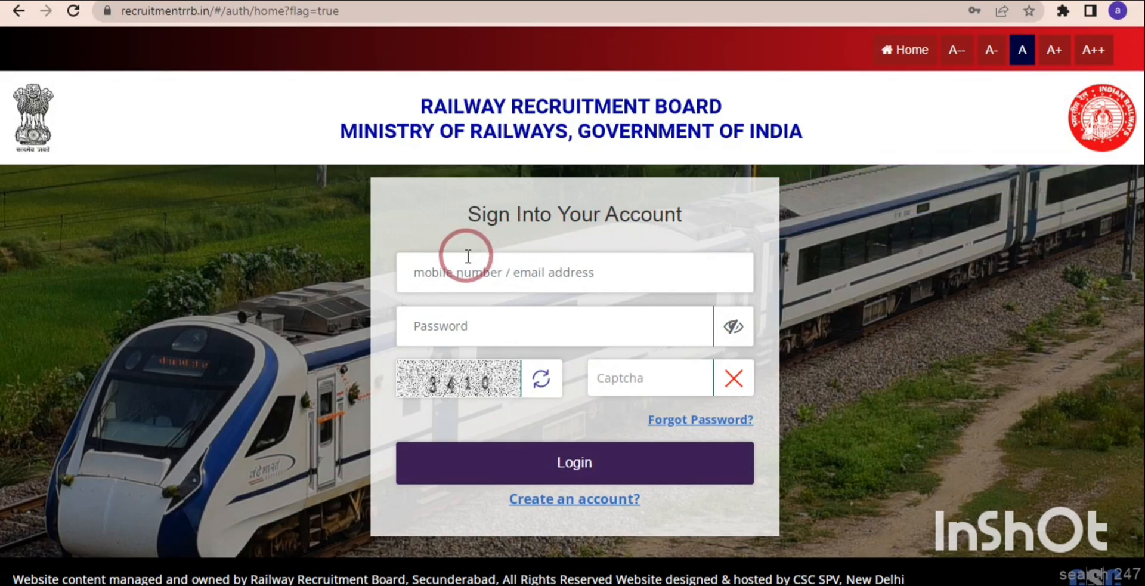
# Sign in to the new account with the registered mobile number or email address, the account password and the captcha.
pyautogui.click(471, 275)
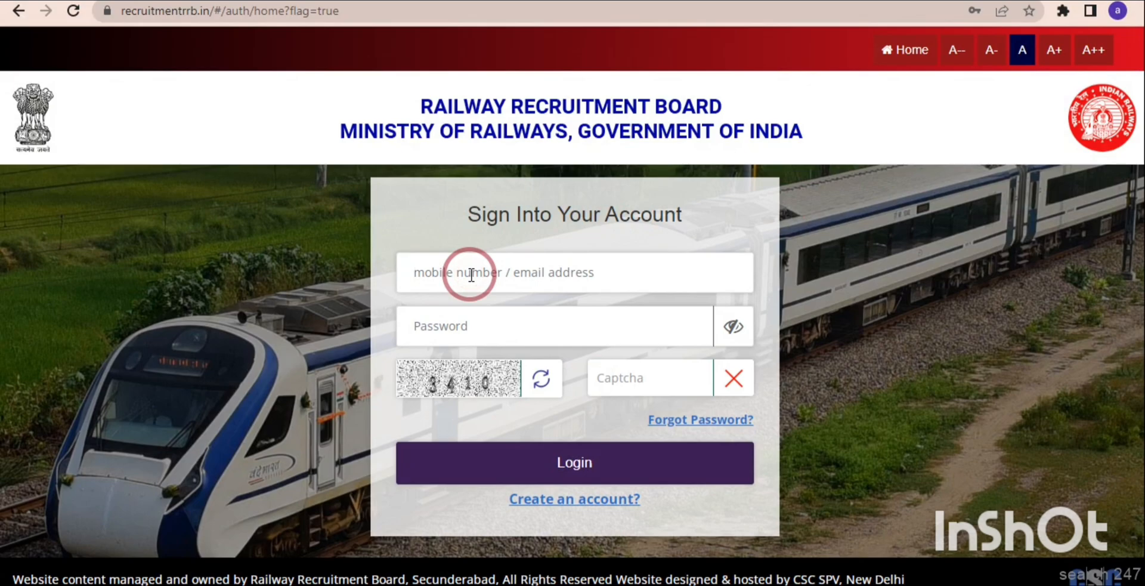
pyautogui.click(471, 321)
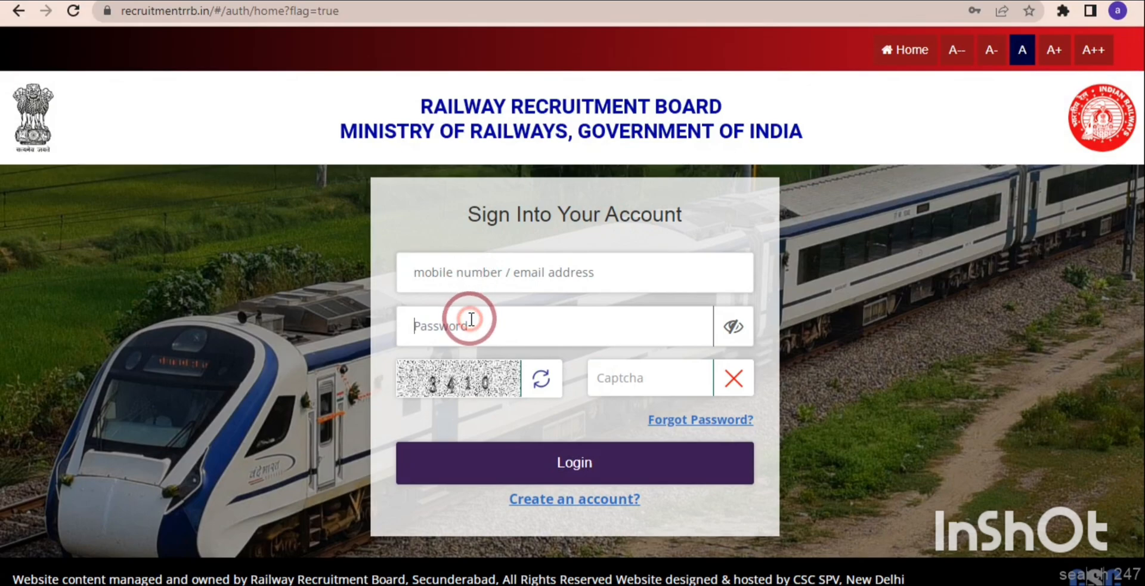
pyautogui.click(649, 376)
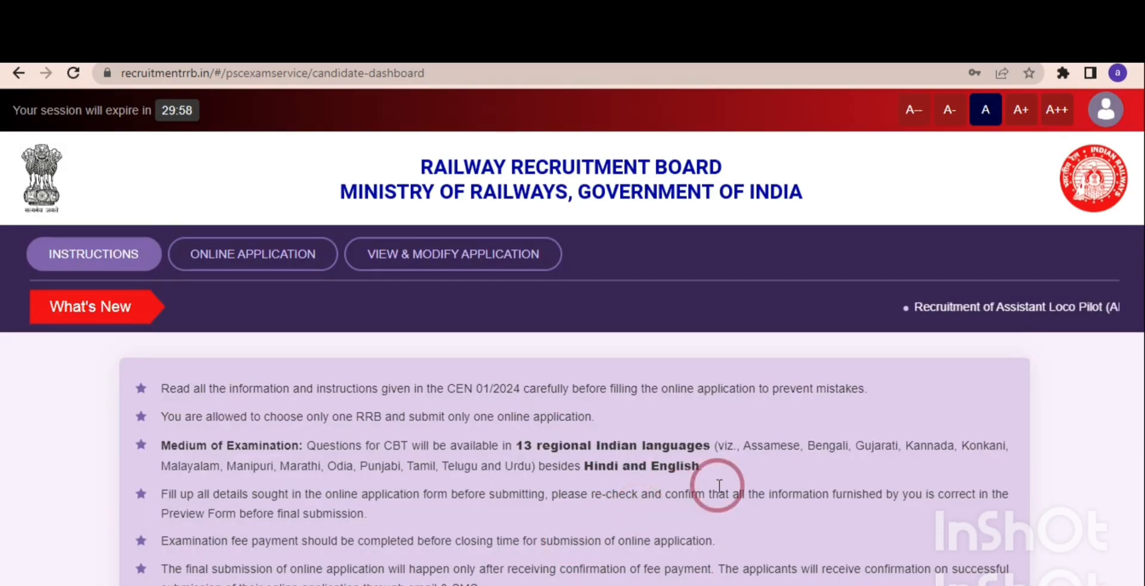
# Start the online application for CEN No.01/2024 and choose Prayagraj as the RRB to apply for.
pyautogui.scroll(-3, 613, 287)
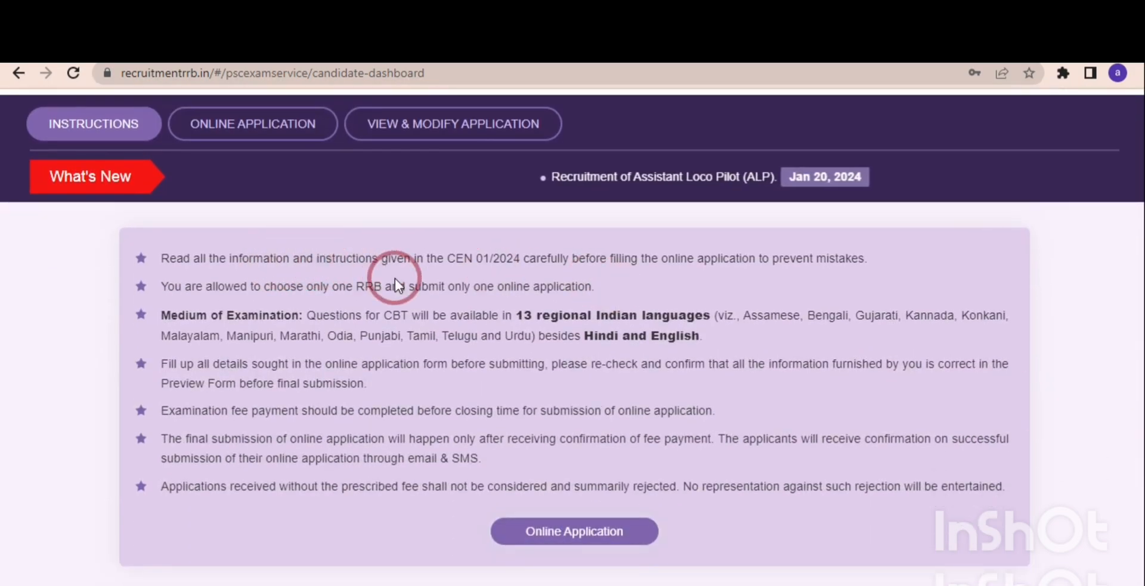
pyautogui.click(571, 528)
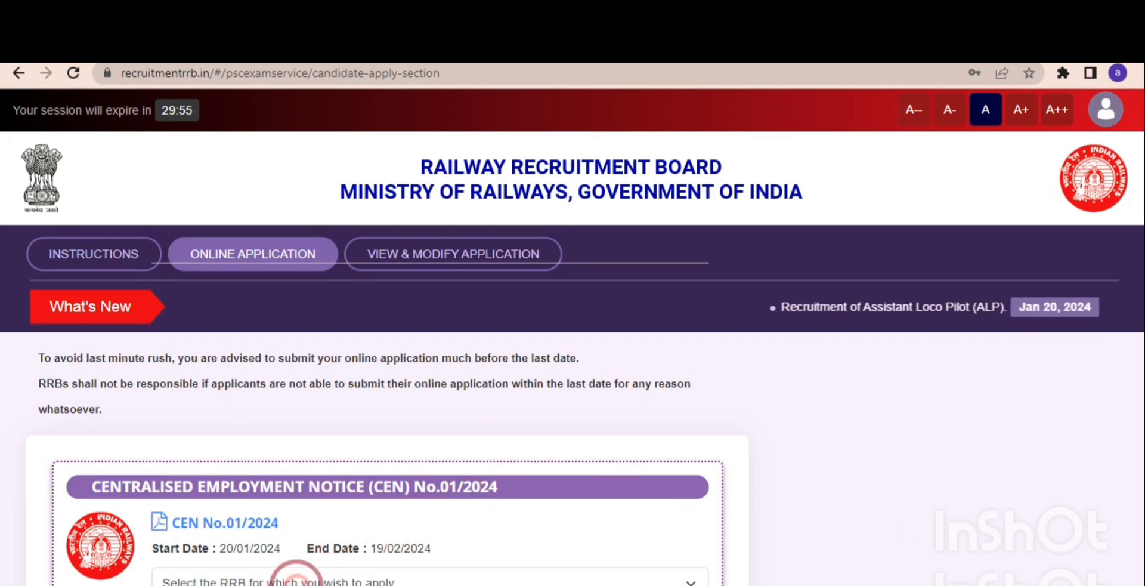
pyautogui.click(294, 581)
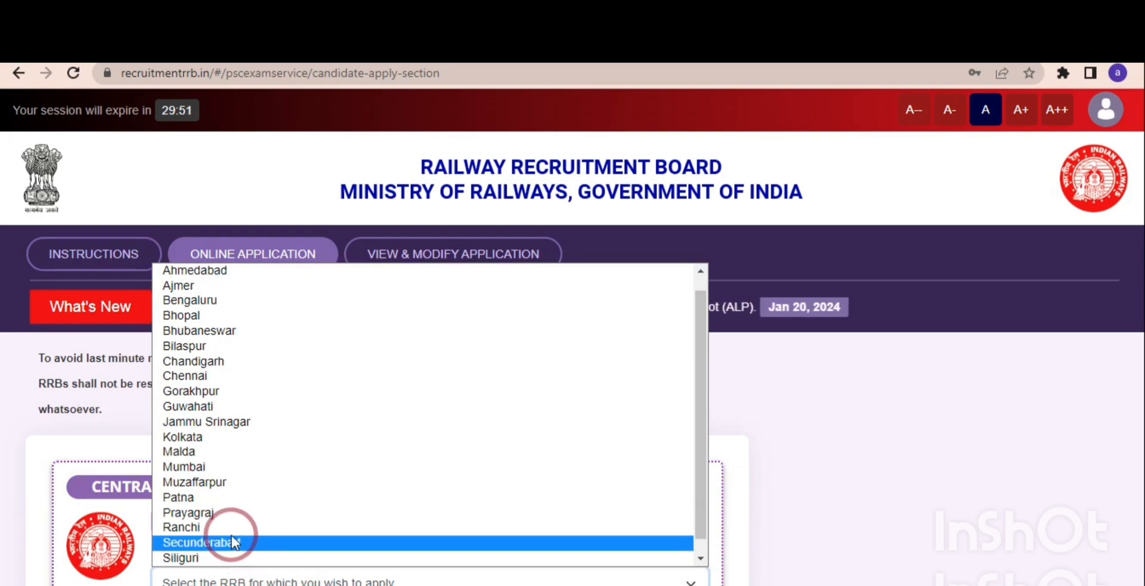
pyautogui.click(226, 516)
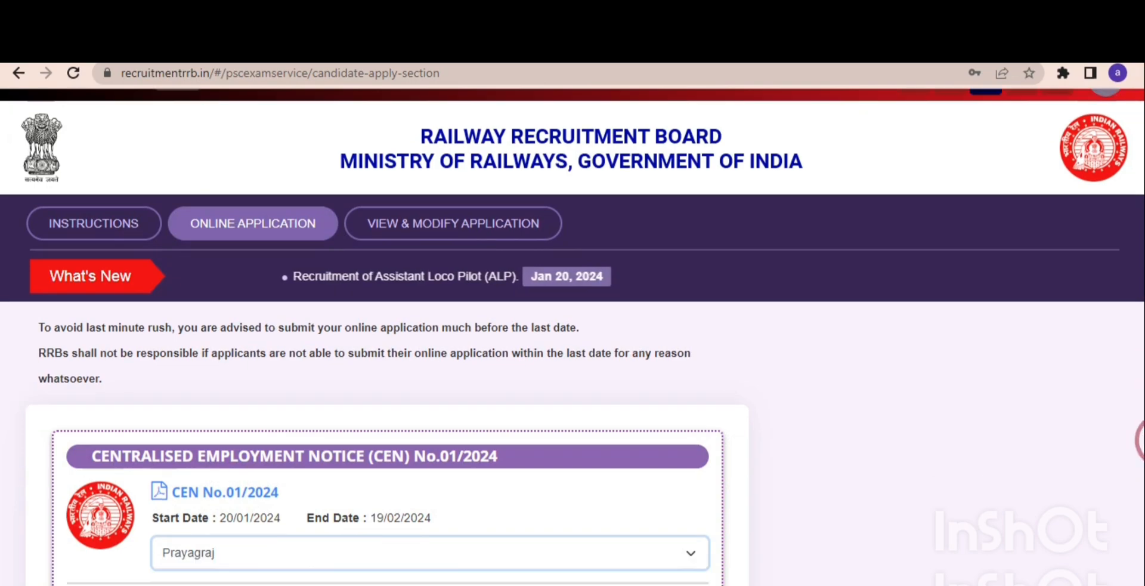
# Select the Assistant Loco Pilot posts for NR and NCR, agree to serve in the appointed Railway Zone, and continue to the application form.
pyautogui.scroll(-3, 573, 336)
pyautogui.scroll(-1, 572, 337)
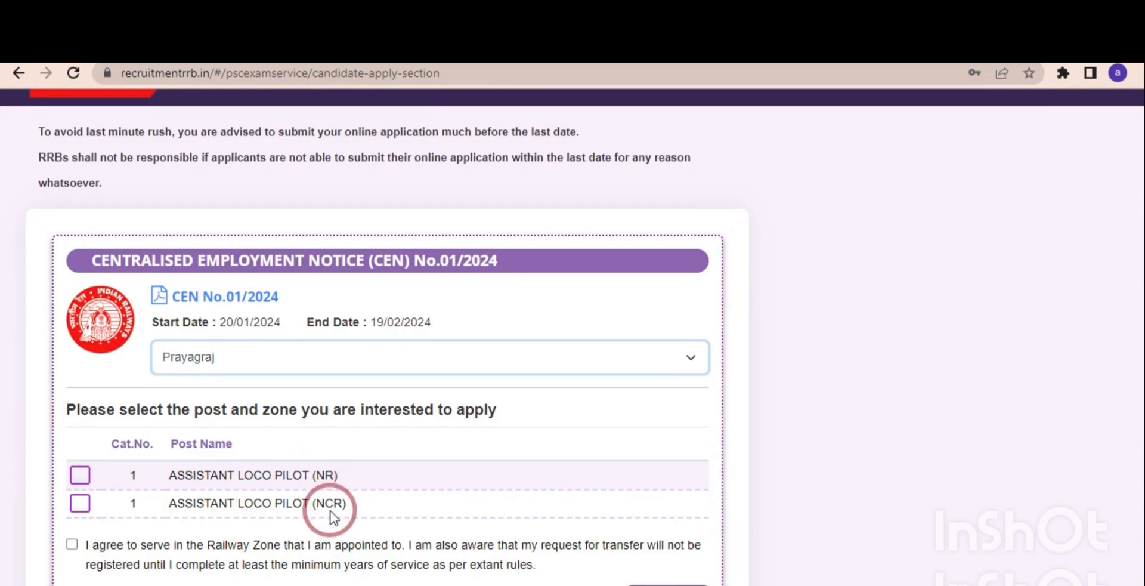
pyautogui.click(82, 478)
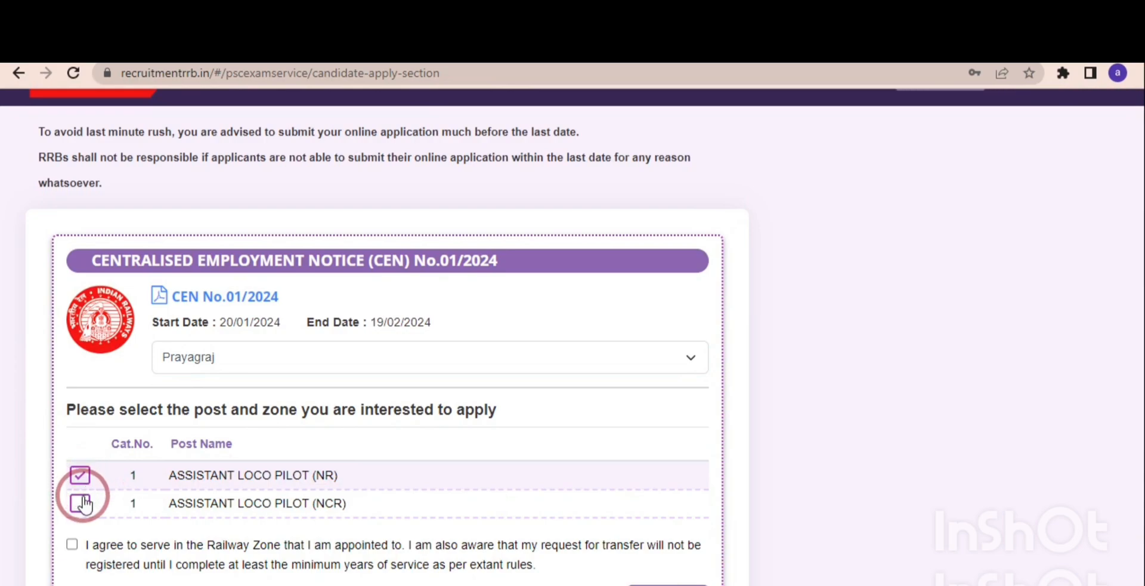
pyautogui.click(81, 504)
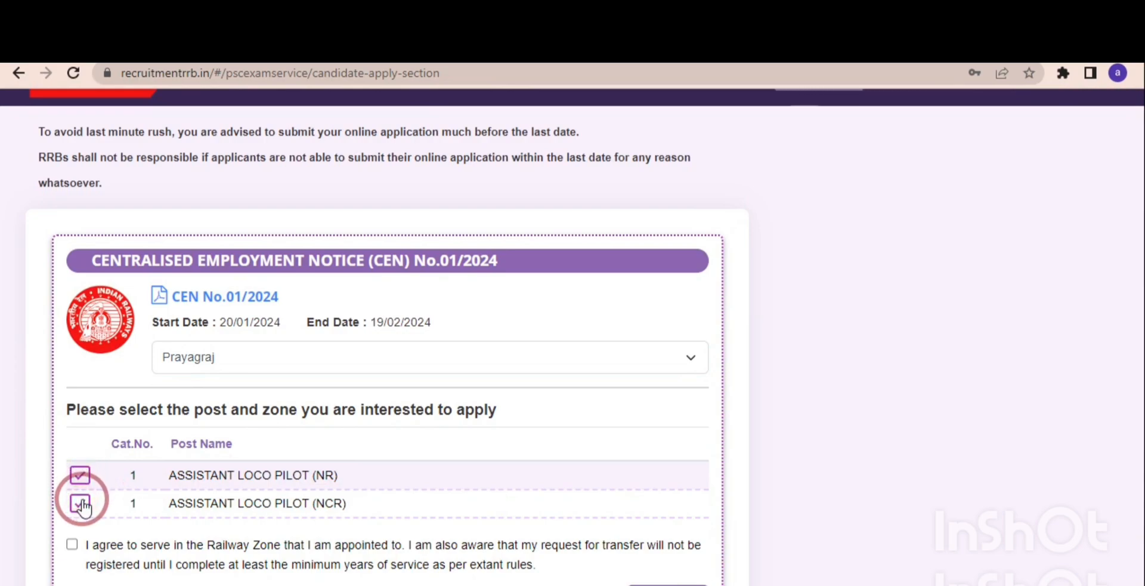
pyautogui.click(72, 545)
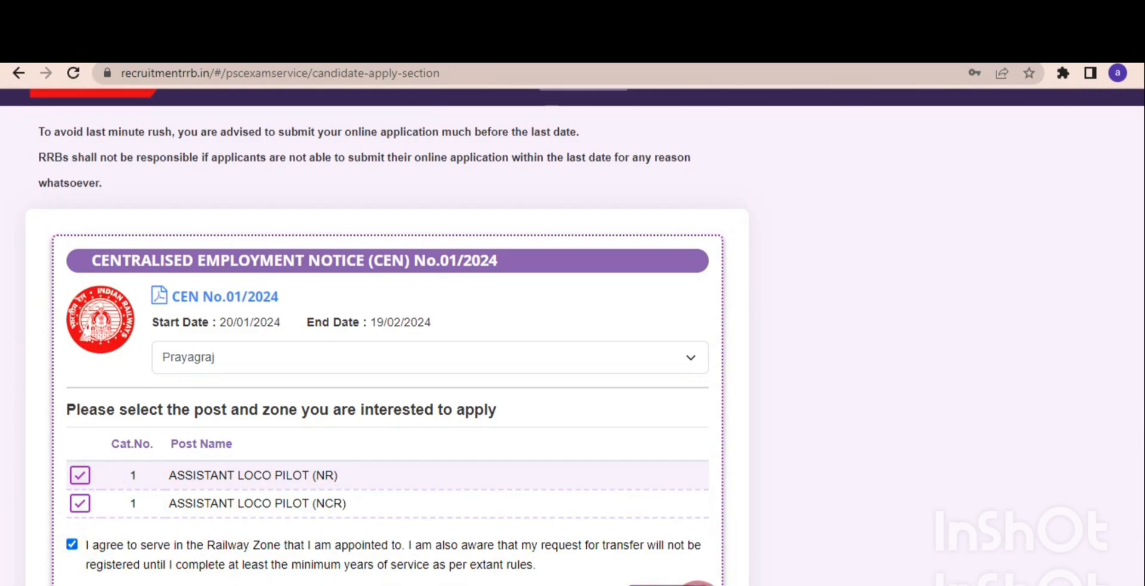
pyautogui.click(668, 581)
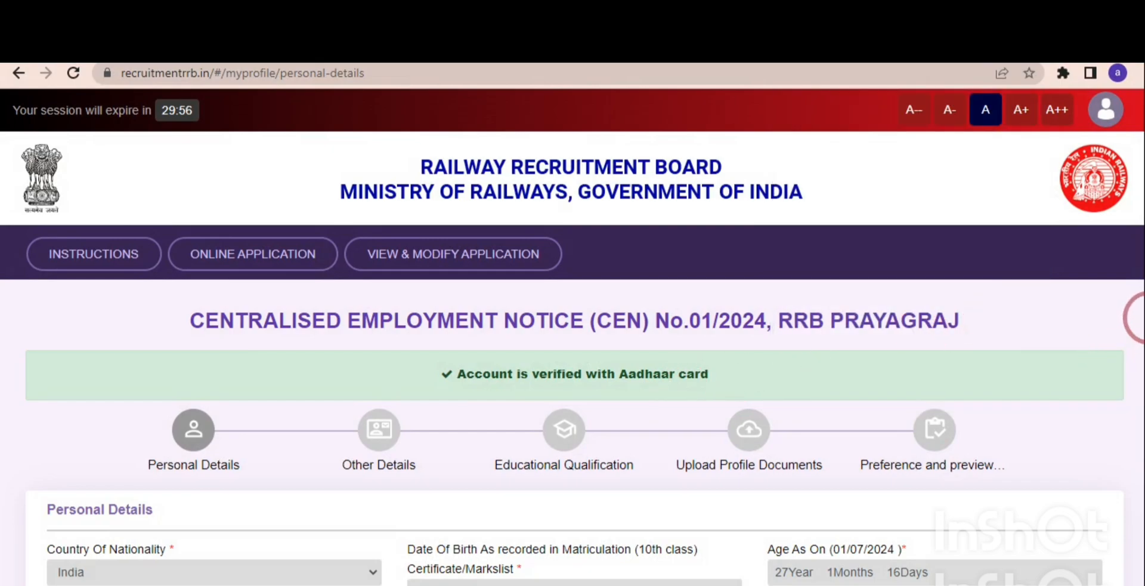
# Set the marital status to Unmarried, the religion to Hindu and the examination language to Hindi in the personal details.
pyautogui.moveTo(1141, 302); pyautogui.dragTo(1142, 549)
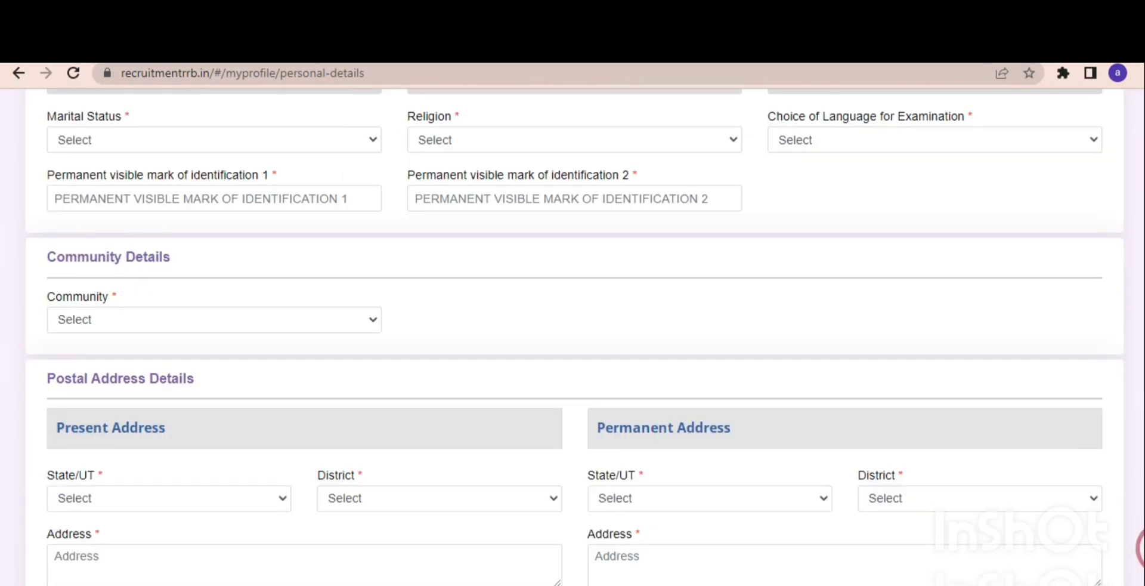
pyautogui.click(209, 145)
pyautogui.click(165, 176)
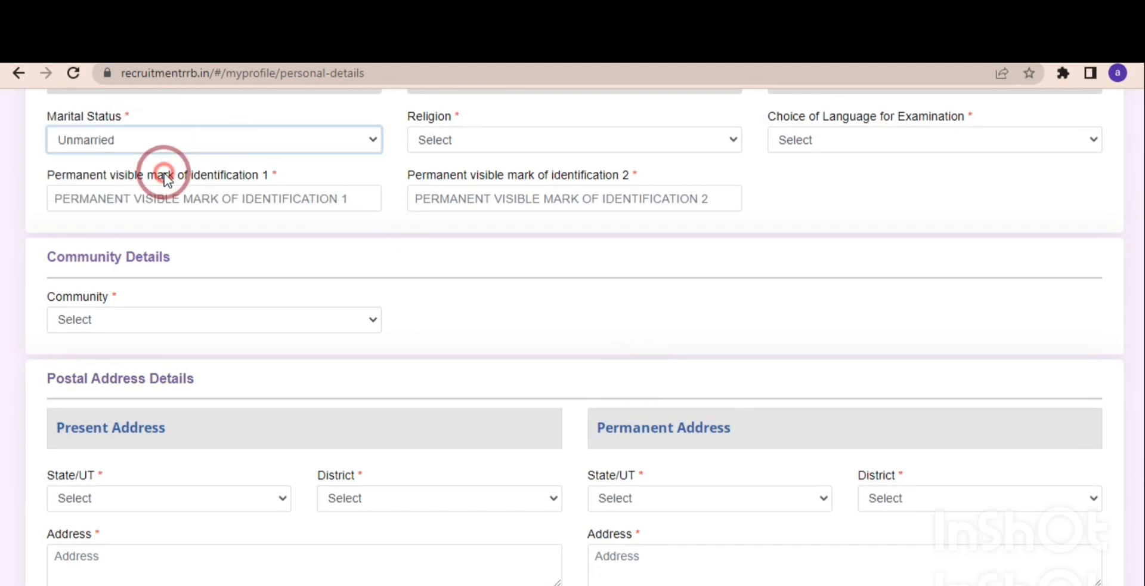
pyautogui.click(485, 140)
pyautogui.click(483, 174)
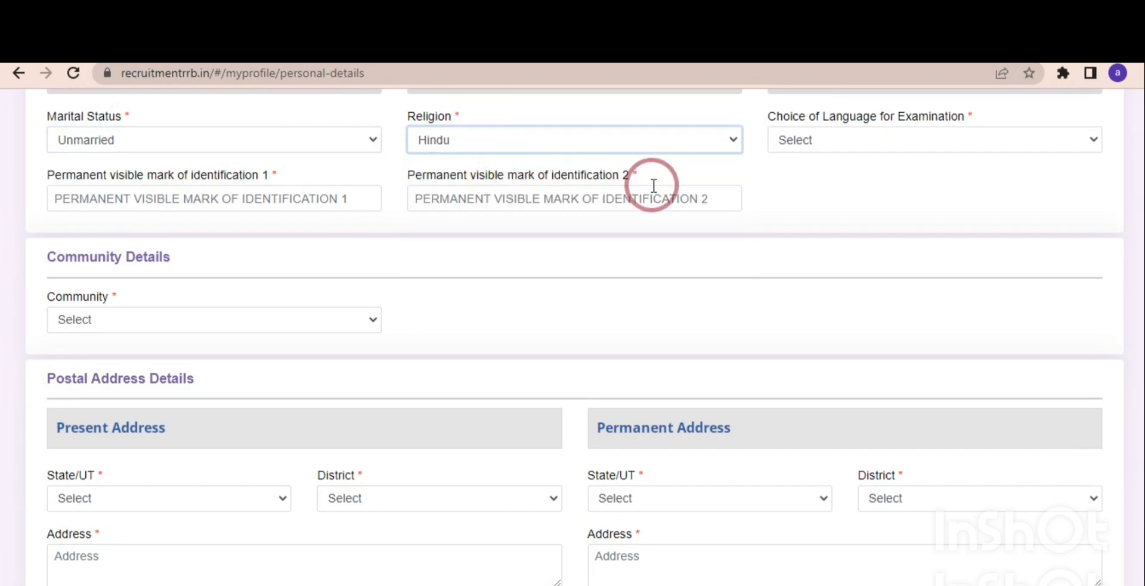
pyautogui.click(816, 139)
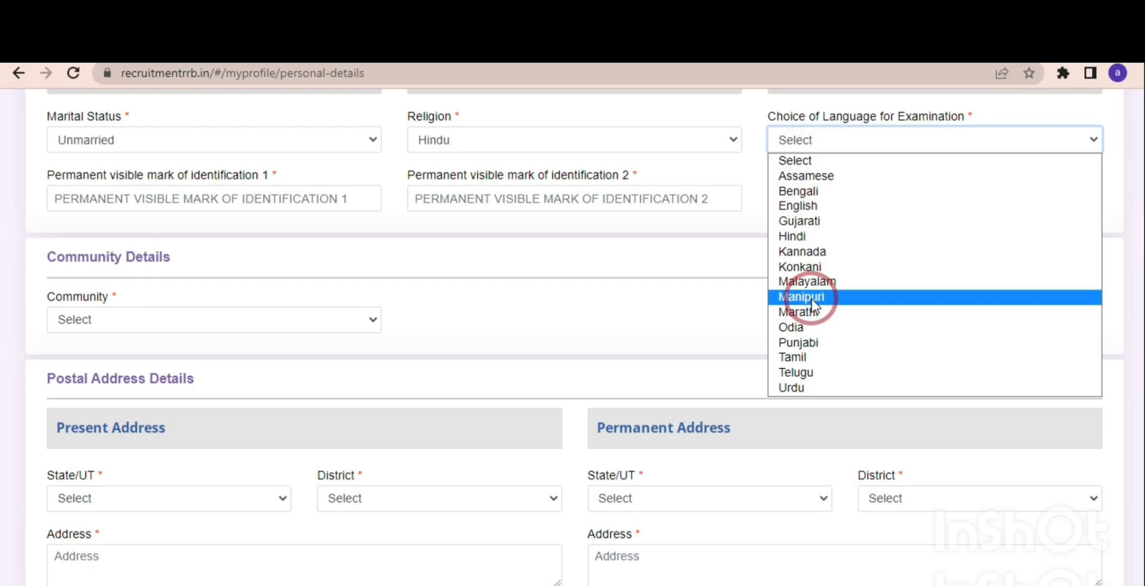
pyautogui.click(791, 237)
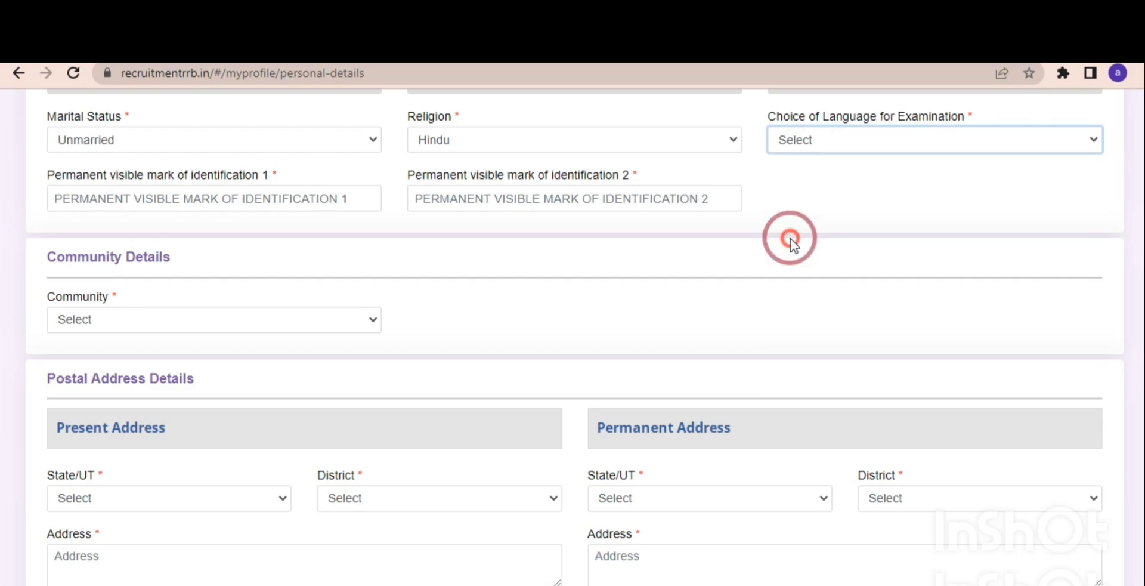
# Enter NO MARKS for both permanent visible marks of identification.
pyautogui.click(228, 201)
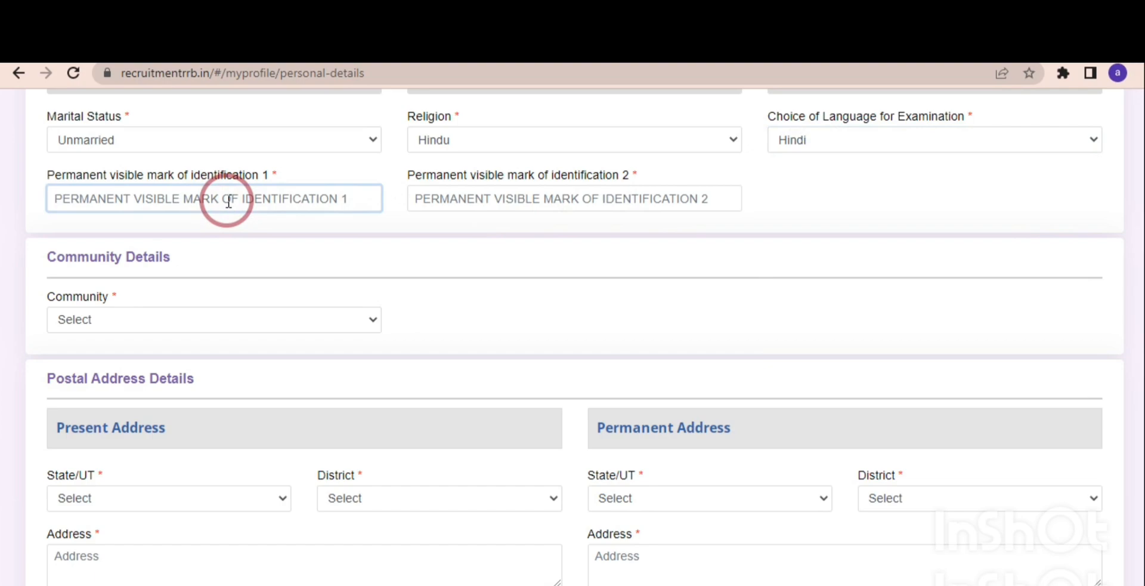
pyautogui.click(439, 201)
pyautogui.click(307, 200)
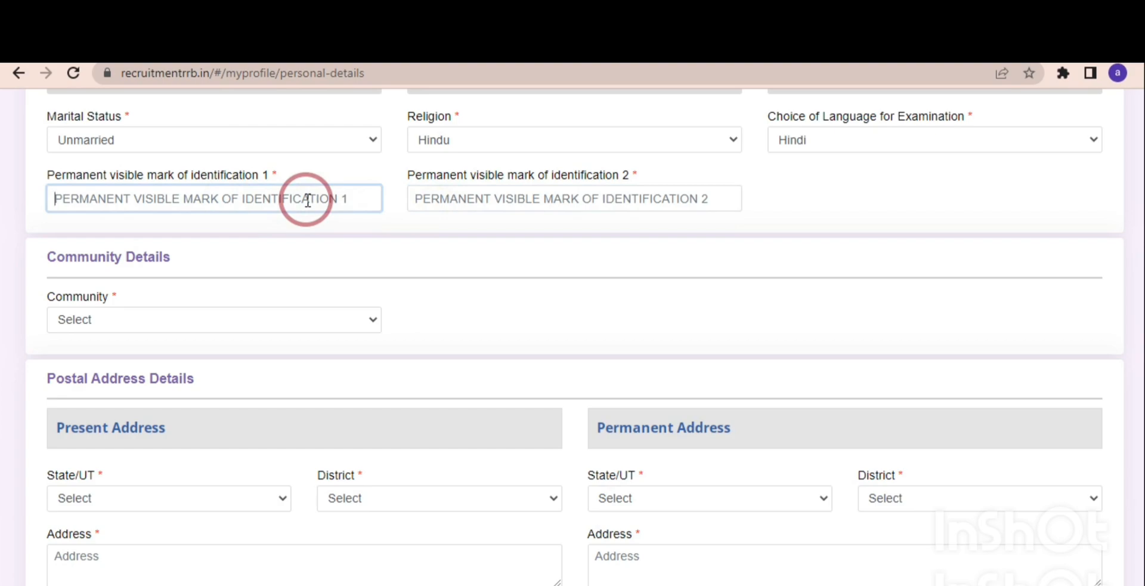
pyautogui.write('NO M')
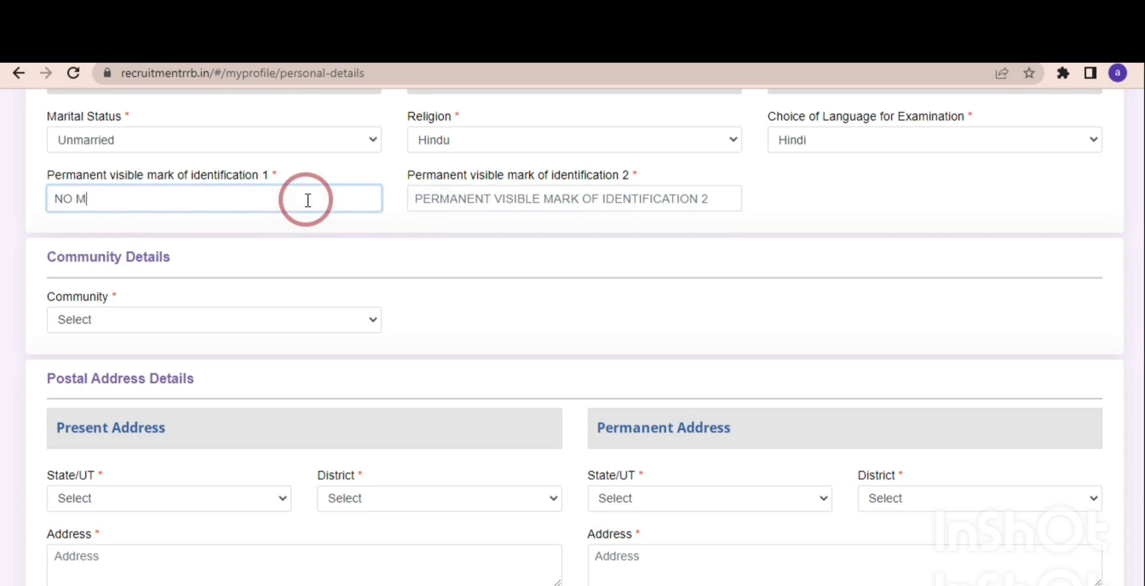
pyautogui.write('ARKS')
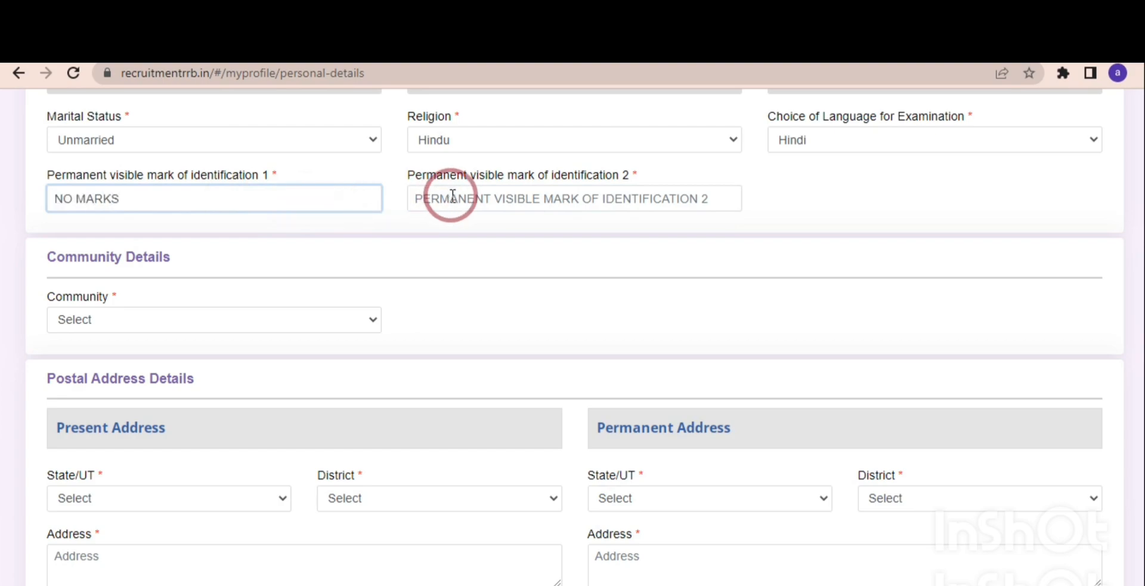
pyautogui.click(456, 196)
pyautogui.write('NO ')
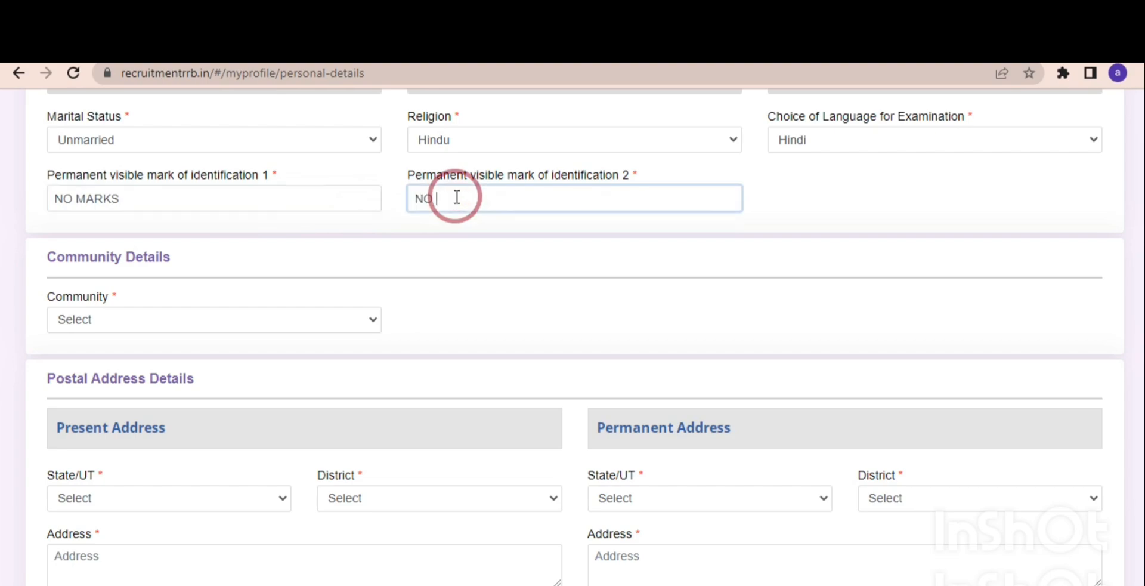
pyautogui.write('MARKS')
# Set the community to OBC (Other Backward Classes) and acknowledge the reservation eligibility information.
pyautogui.click(226, 326)
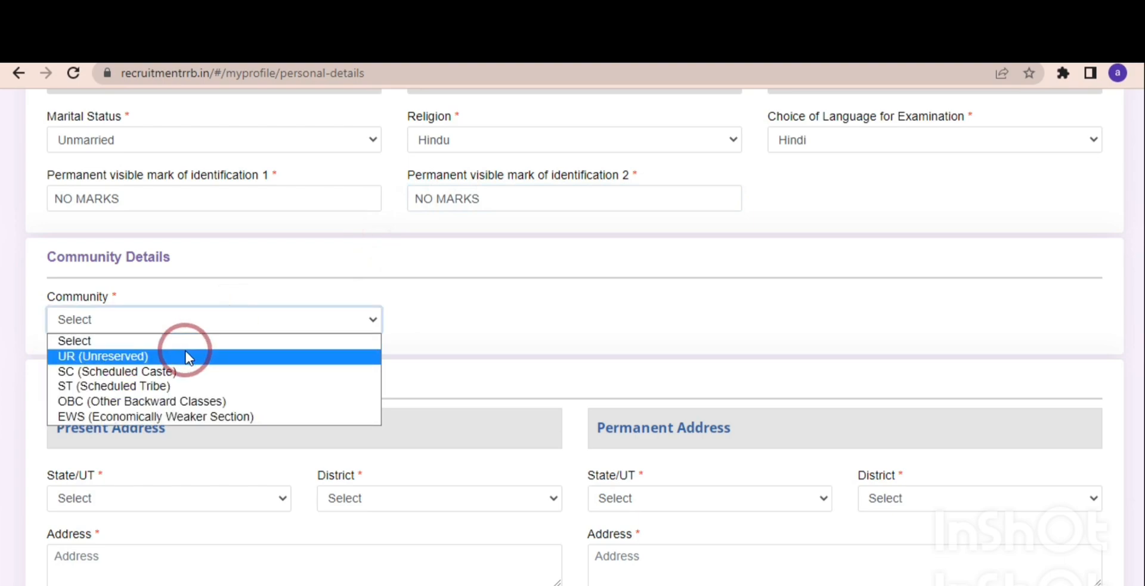
pyautogui.click(163, 402)
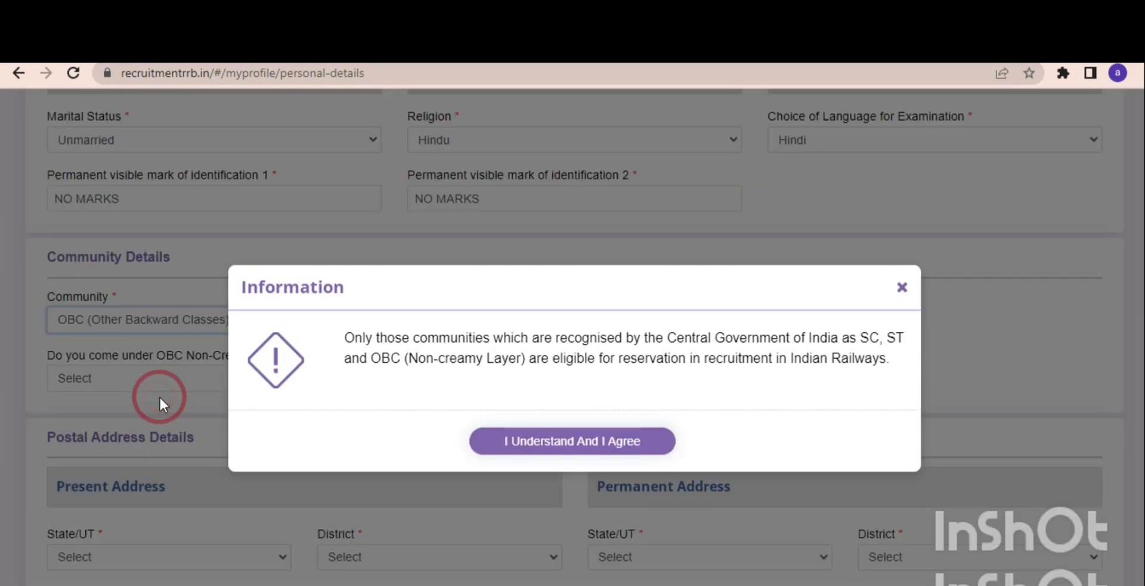
pyautogui.click(513, 441)
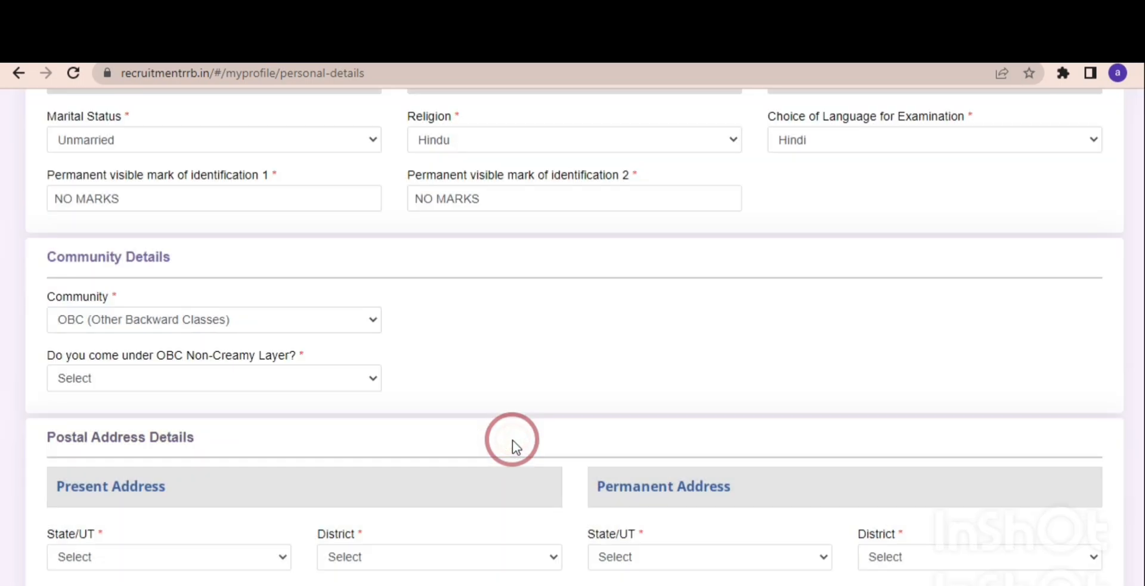
# Declare OBC Non-Creamy Layer status as Yes and agree to the OBC-NCL certificate information.
pyautogui.click(281, 388)
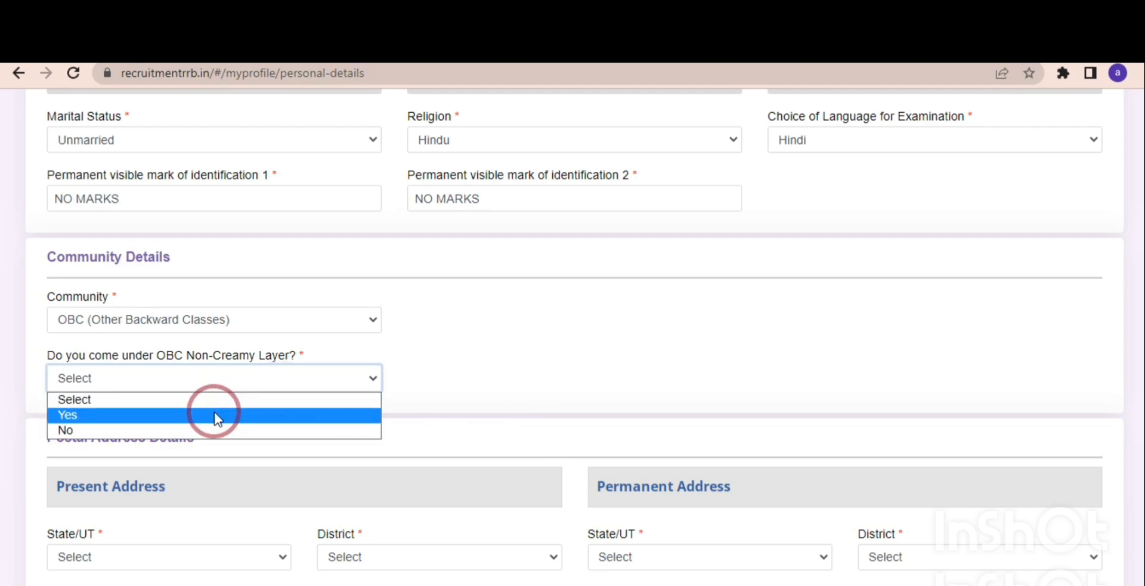
pyautogui.click(216, 416)
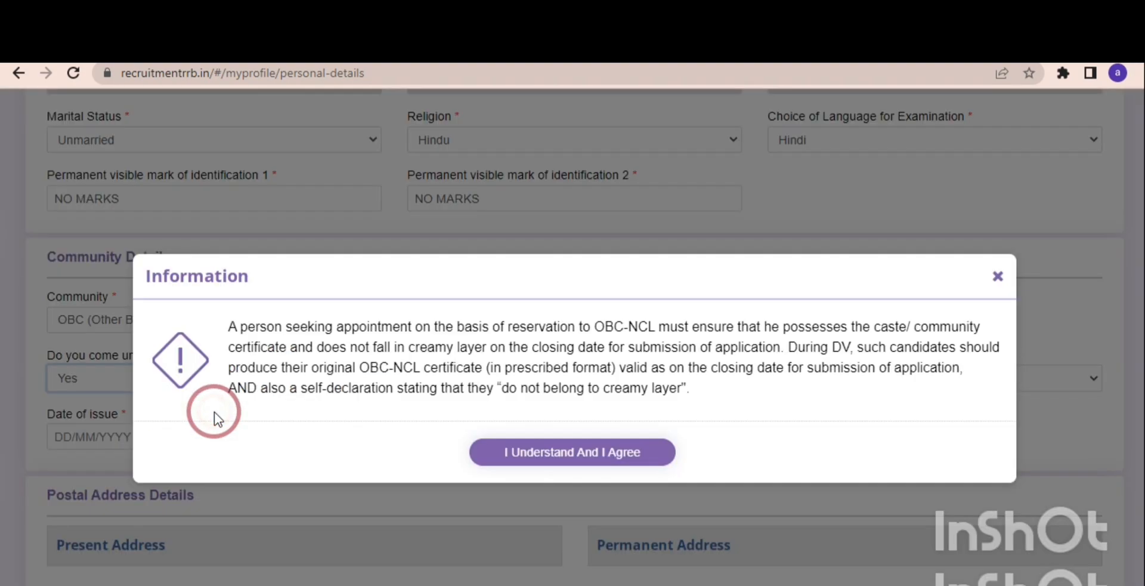
pyautogui.click(525, 452)
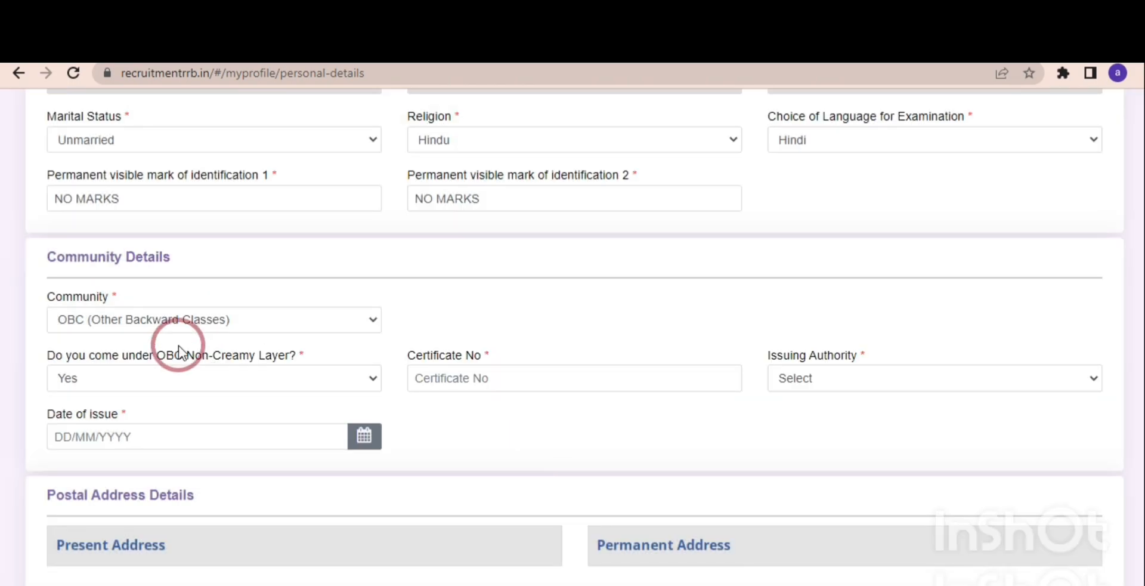
# Review the certificate number field and the list of issuing authorities for the OBC certificate.
pyautogui.click(456, 382)
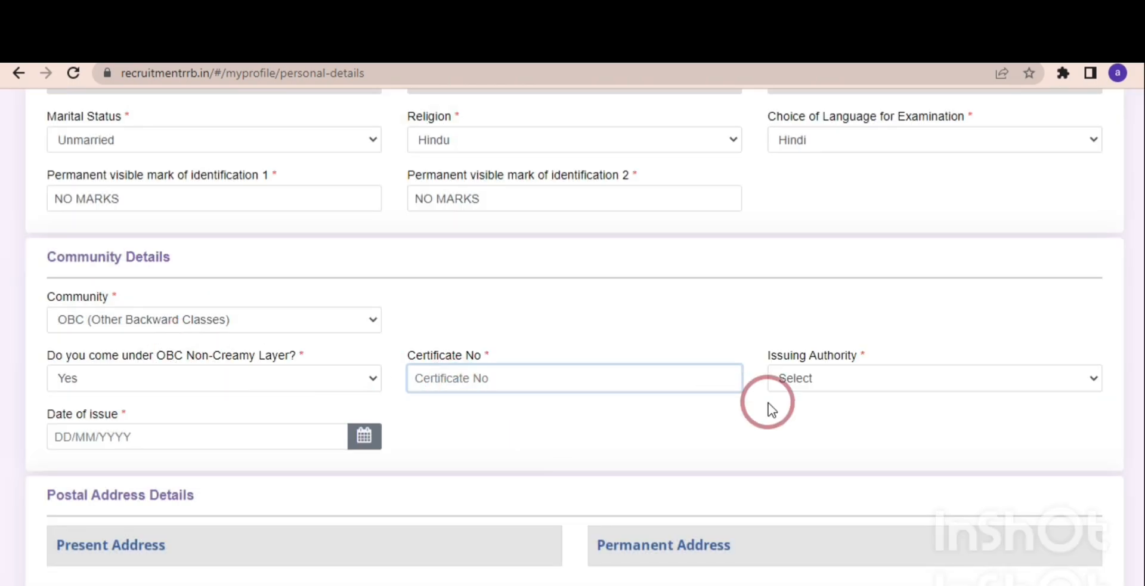
pyautogui.click(837, 376)
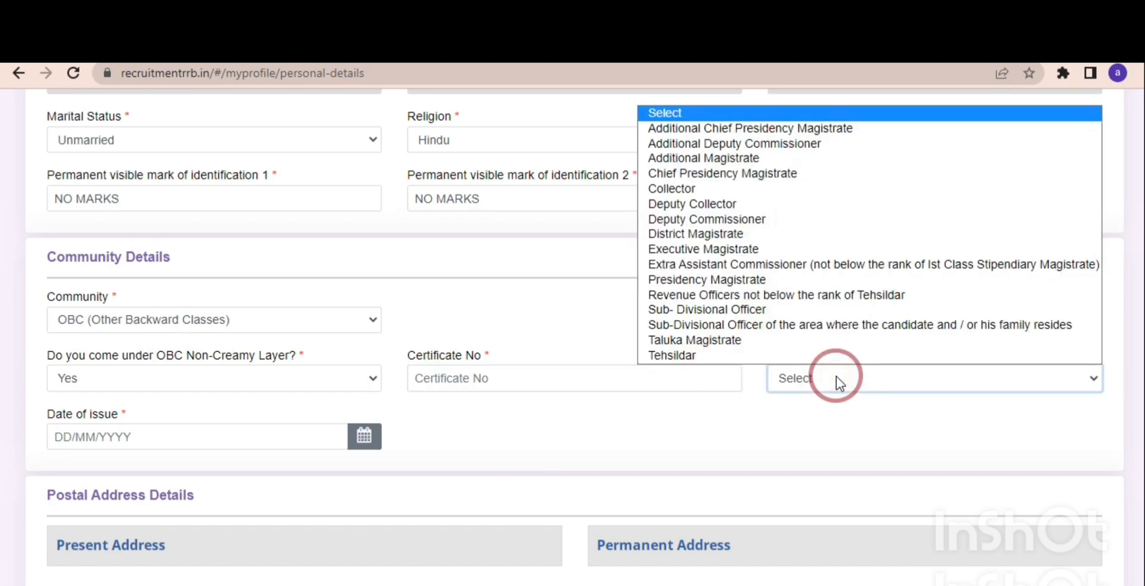
pyautogui.click(727, 415)
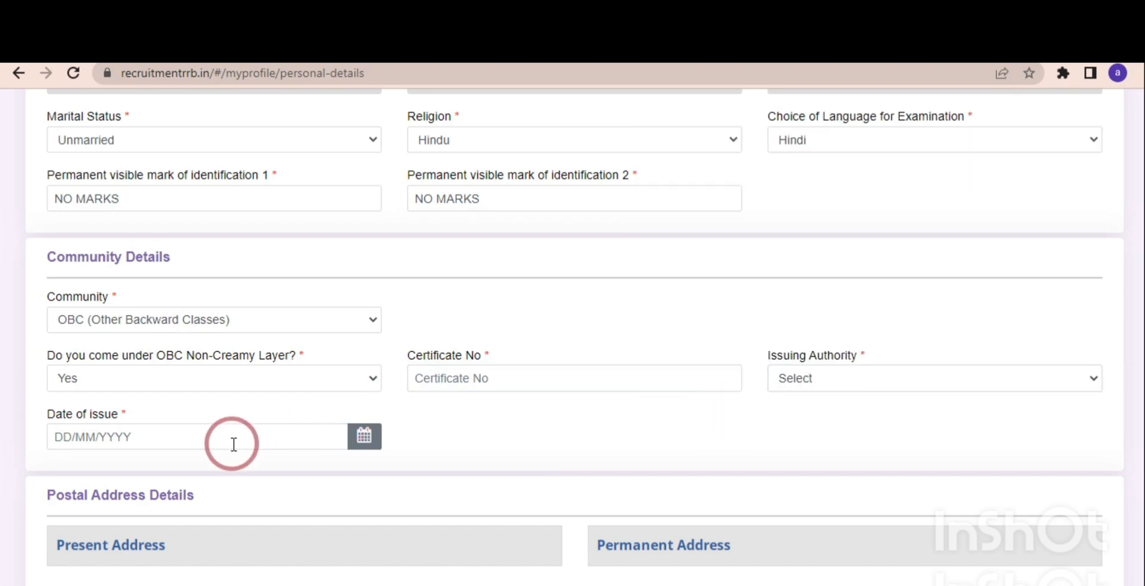
# Change the community to SC (Scheduled Caste) and agree to the reservation eligibility information.
pyautogui.scroll(-2, 1136, 486)
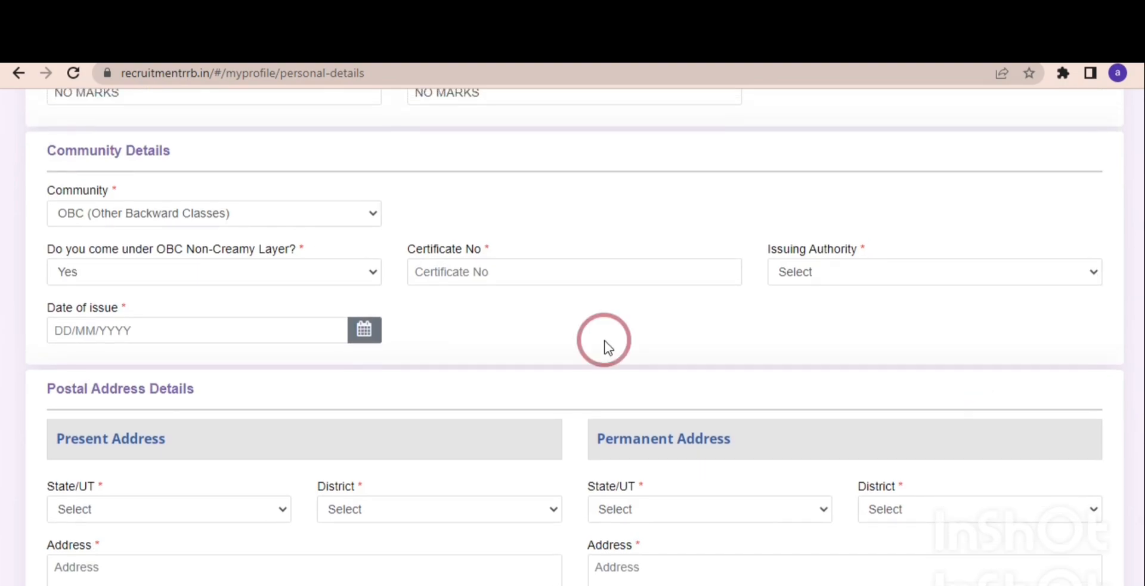
pyautogui.click(325, 222)
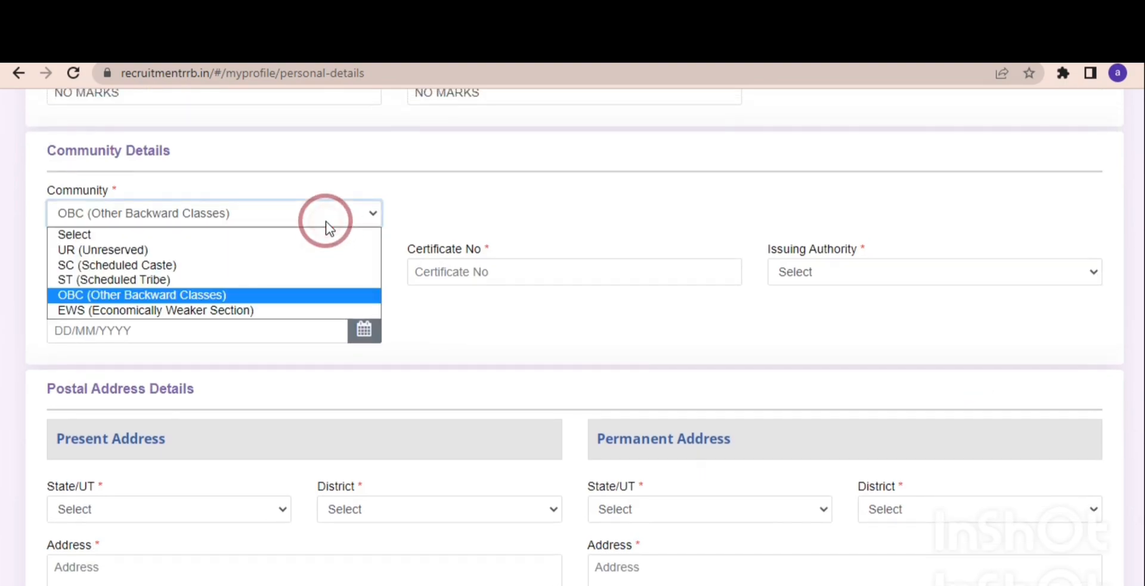
pyautogui.click(220, 268)
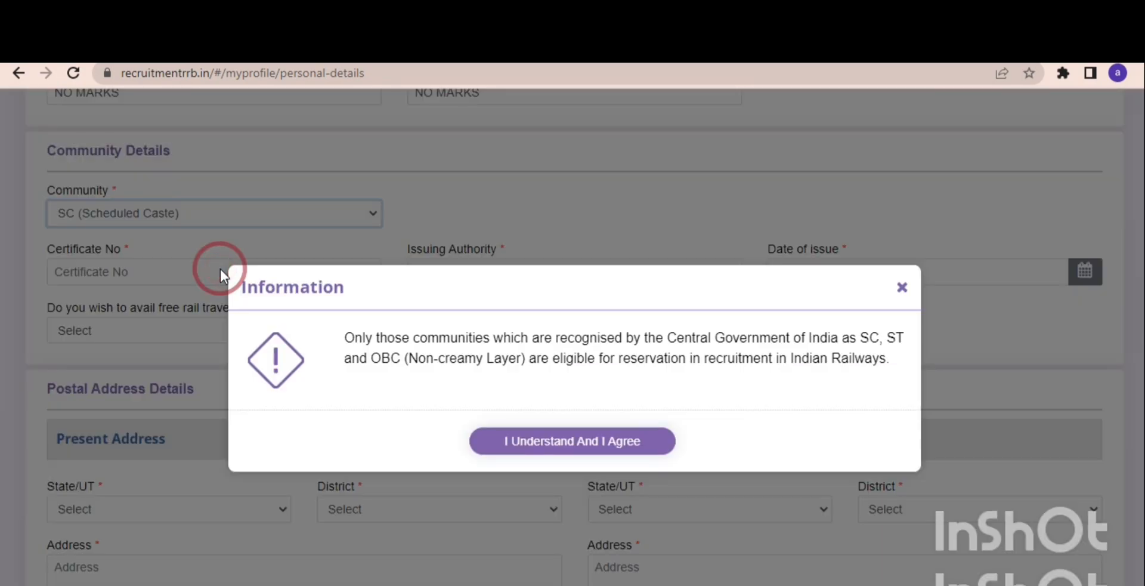
pyautogui.click(547, 439)
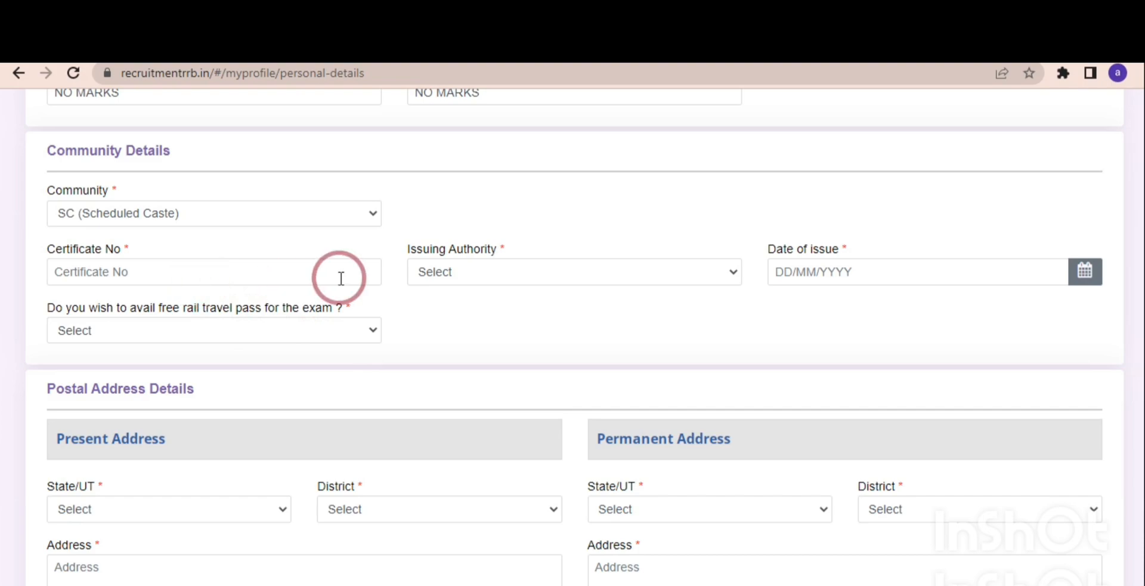
# Answer Yes to the free rail travel pass for the exam and check its nearest station and caste certificate upload fields.
pyautogui.click(183, 337)
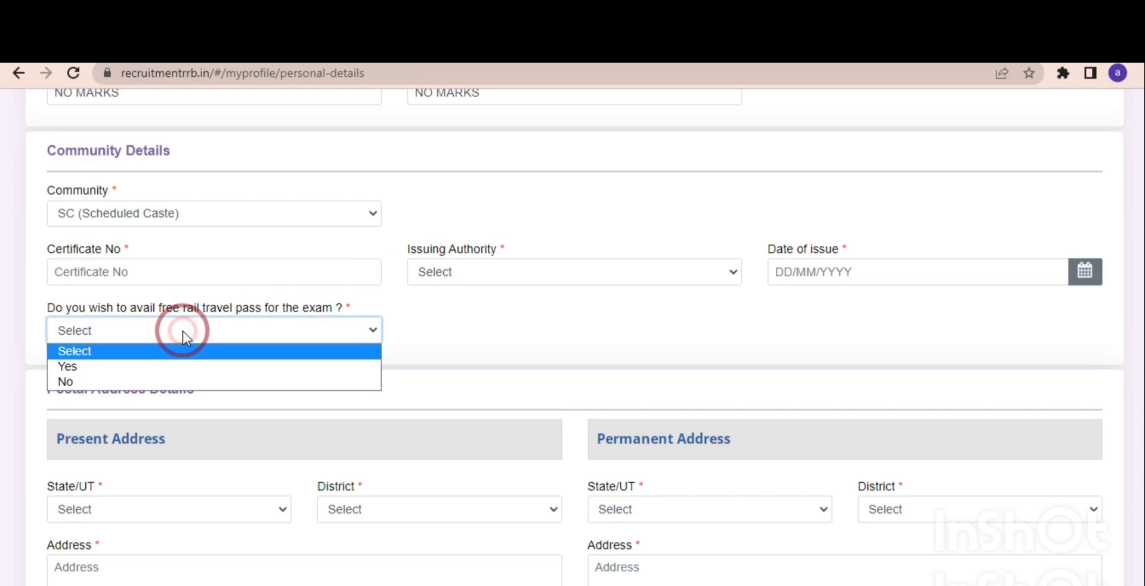
pyautogui.click(137, 367)
pyautogui.click(467, 332)
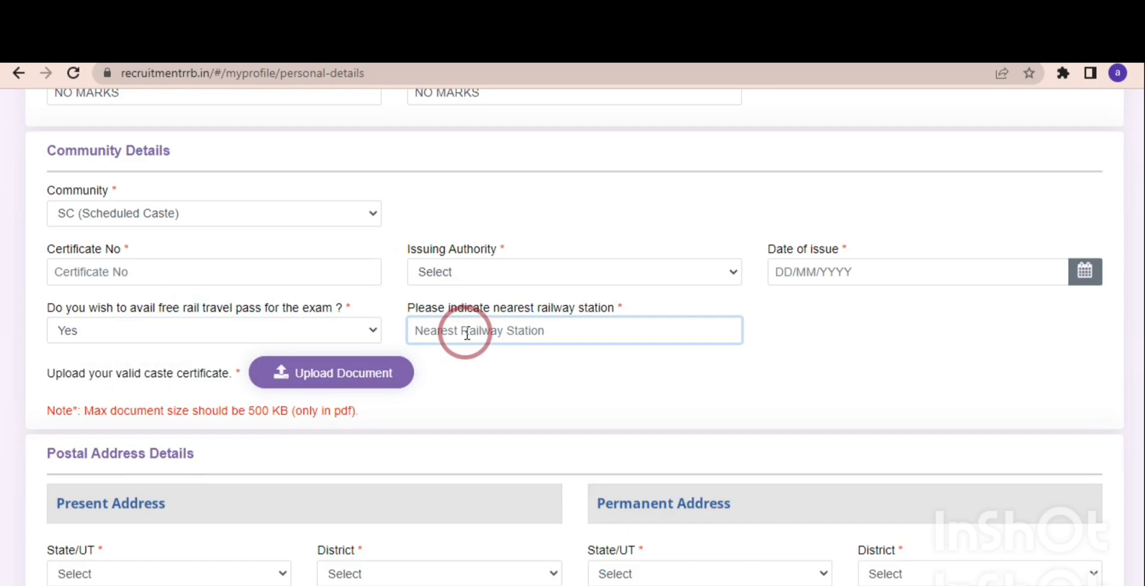
pyautogui.click(311, 387)
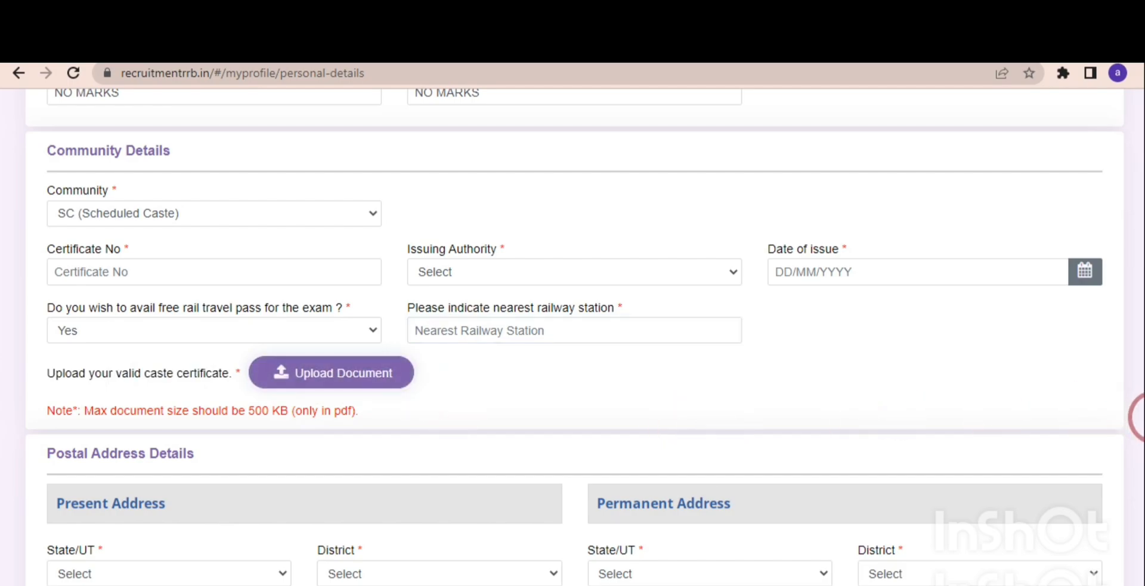
# Select the applicant's state and district for the present address in the postal address details.
pyautogui.scroll(-3, 1137, 468)
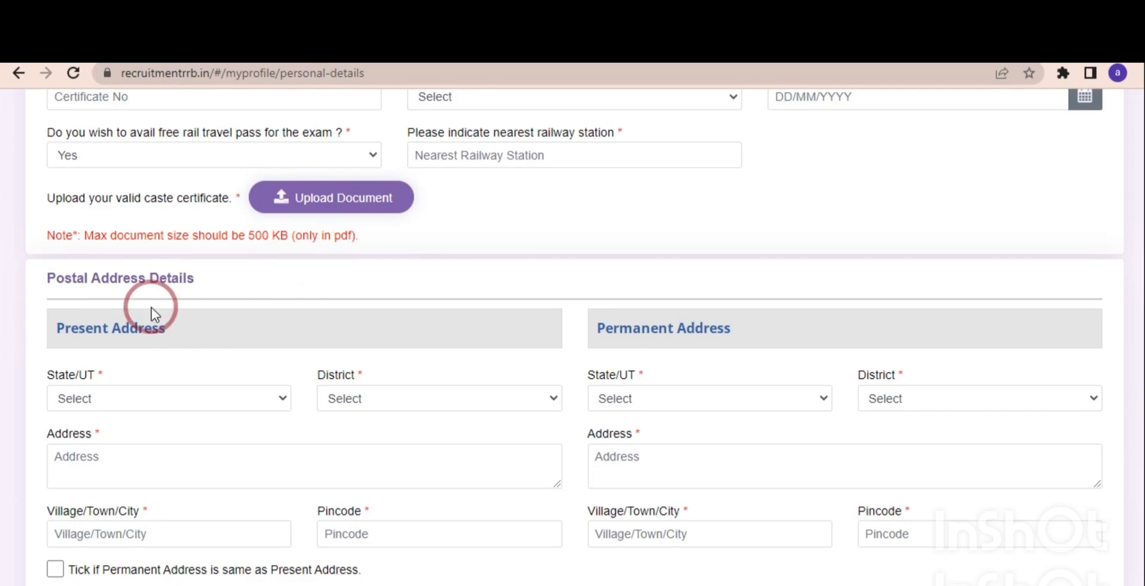
pyautogui.click(117, 400)
pyautogui.press('u')
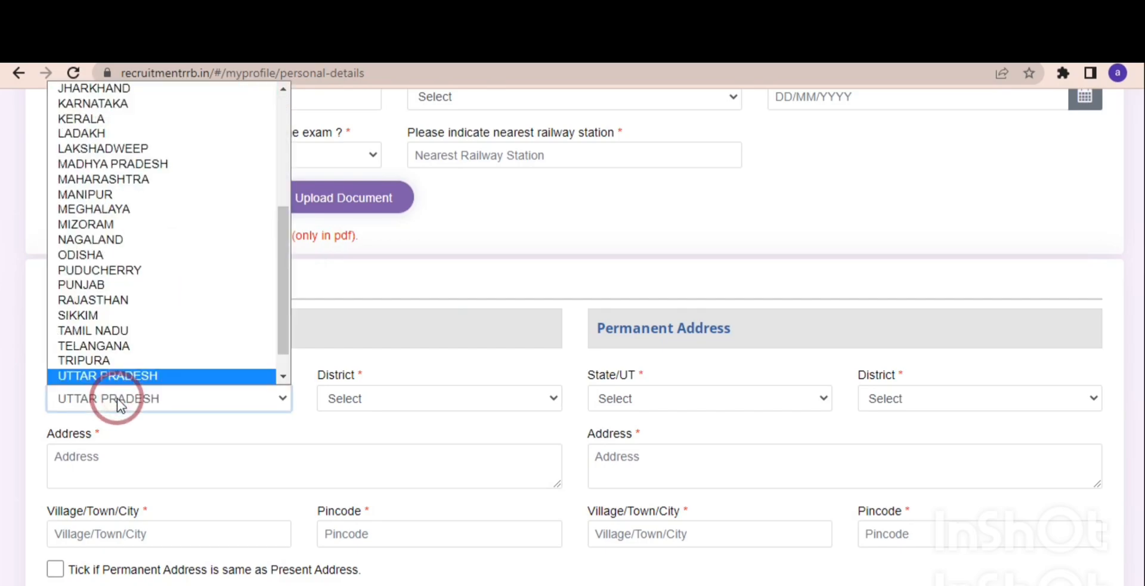
pyautogui.press('Return')
pyautogui.click(345, 401)
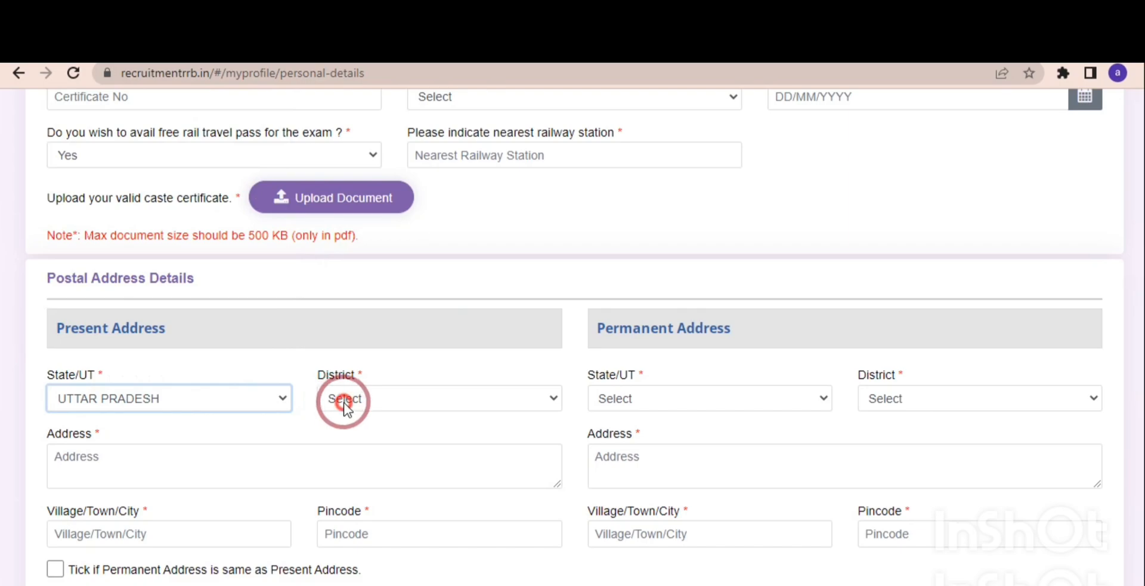
pyautogui.press('p')
pyautogui.press('r')
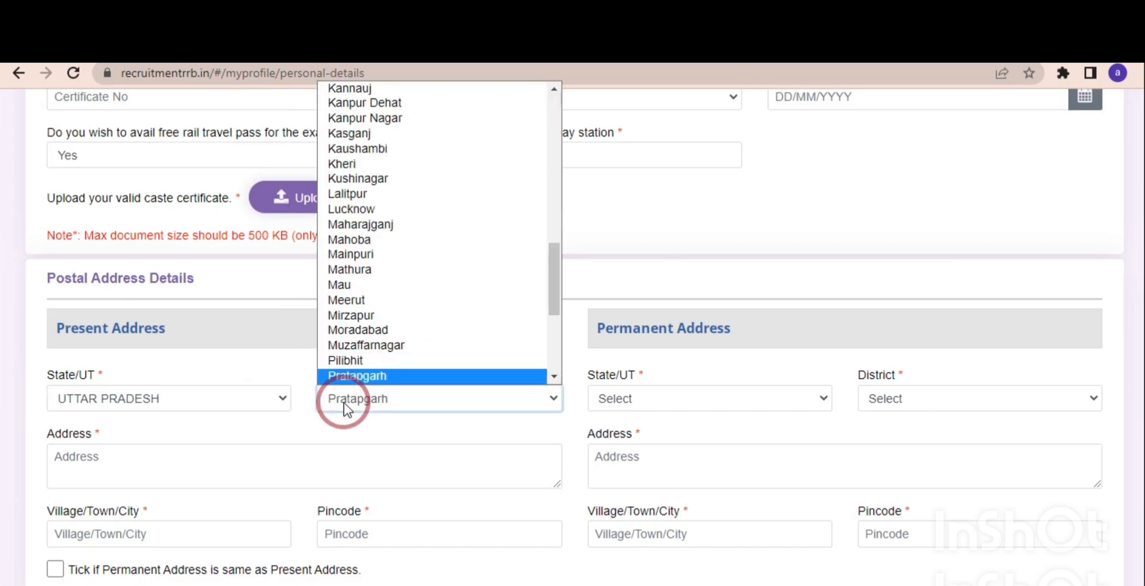
pyautogui.press('Return')
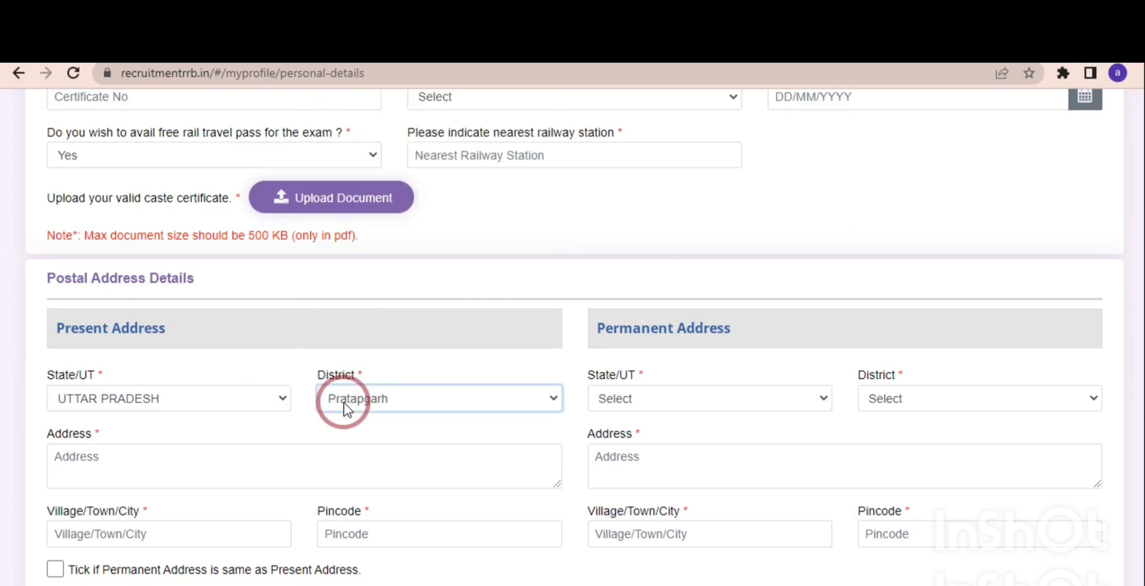
# Fill in the present address with its pincode, mark the permanent address as the same, and decline saving the address in the browser.
pyautogui.click(214, 461)
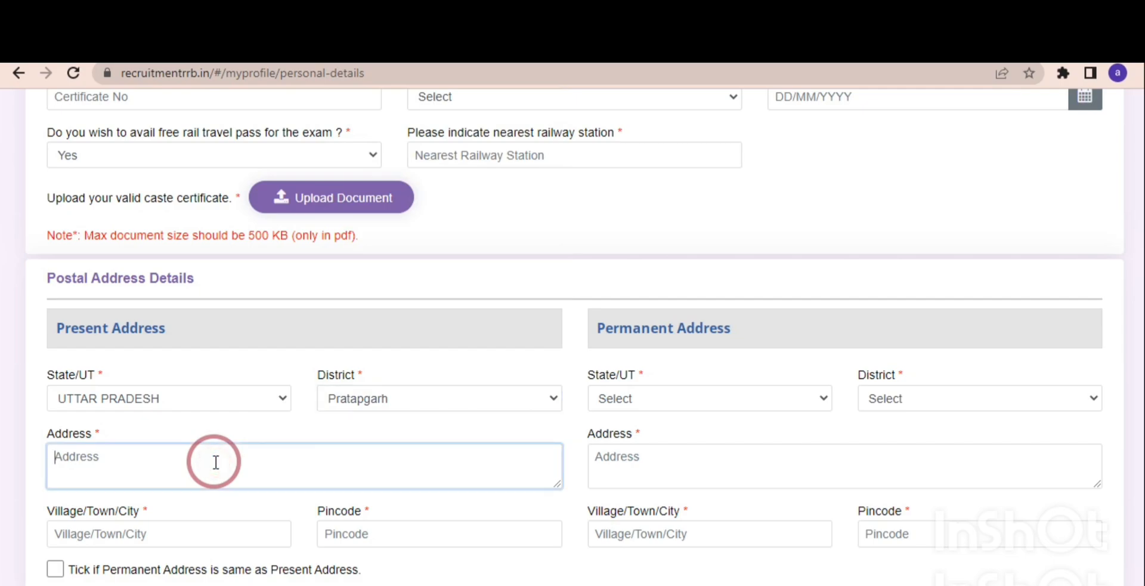
pyautogui.click(225, 525)
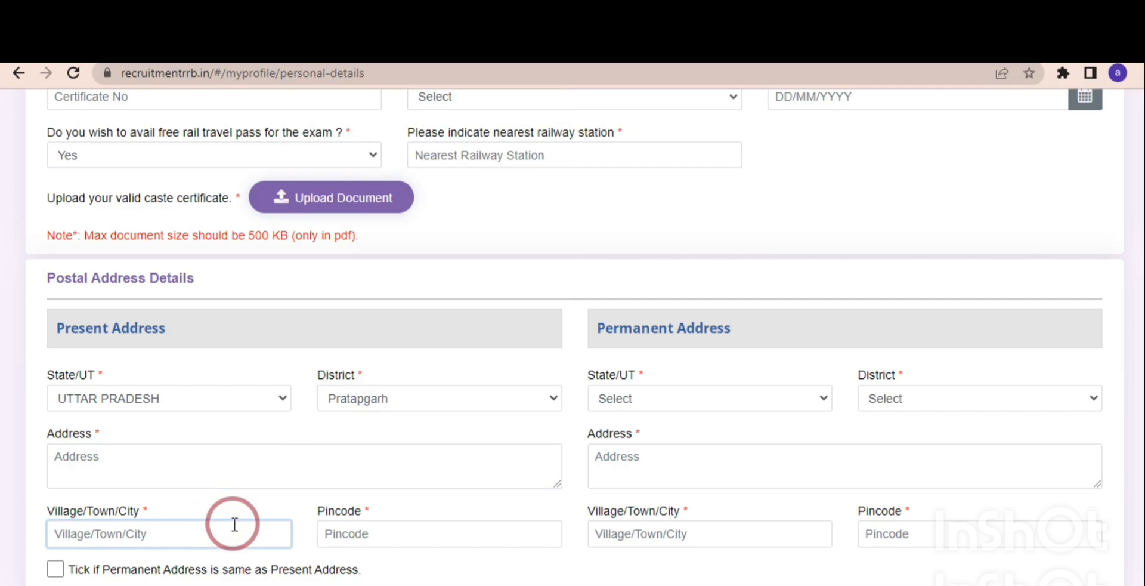
pyautogui.click(337, 539)
pyautogui.write('230132')
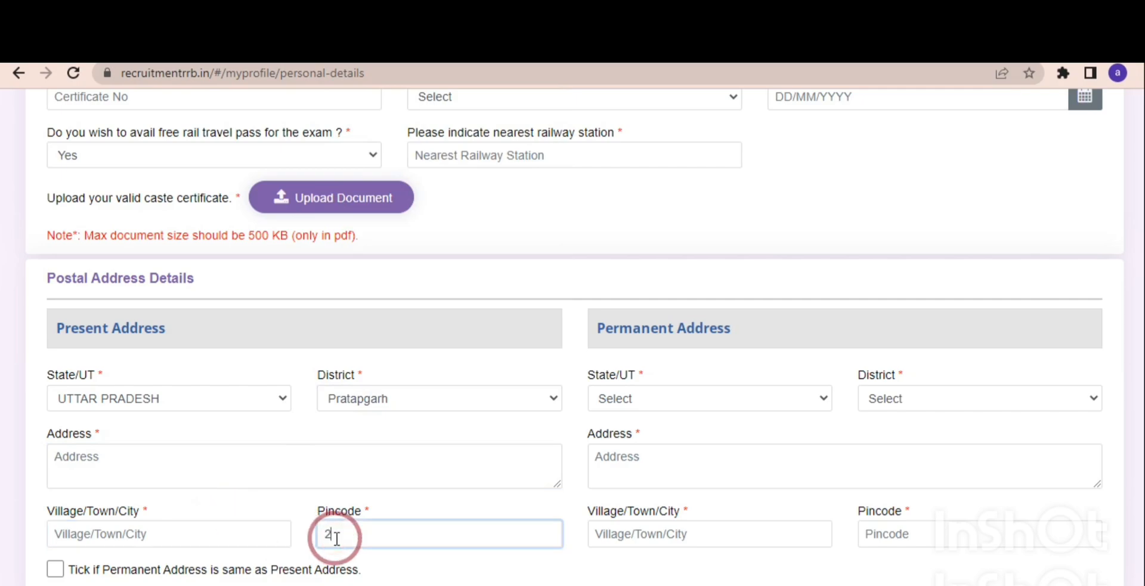
pyautogui.click(397, 571)
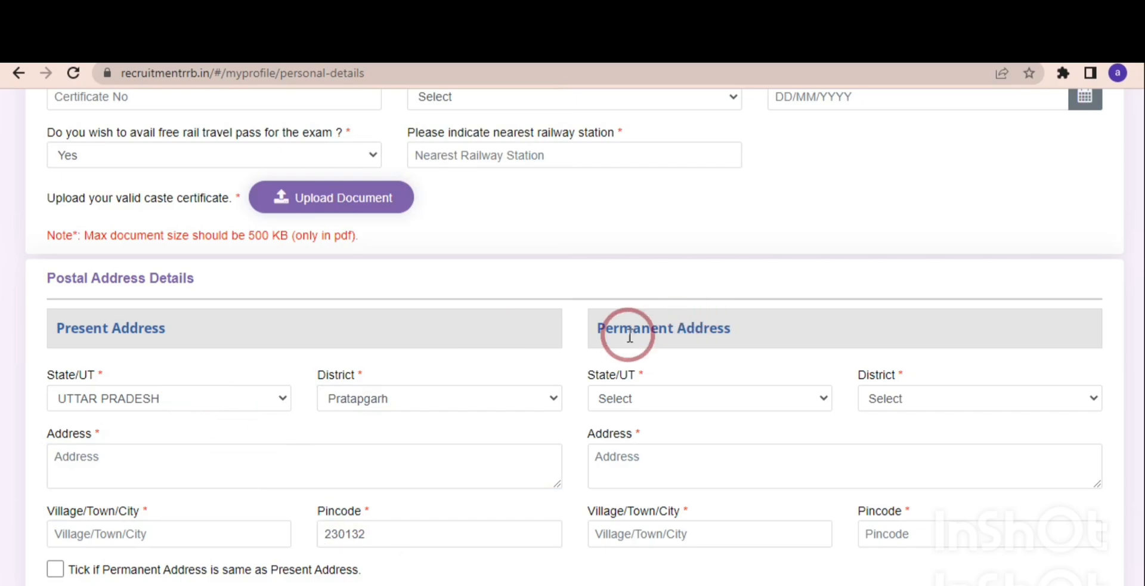
pyautogui.click(57, 569)
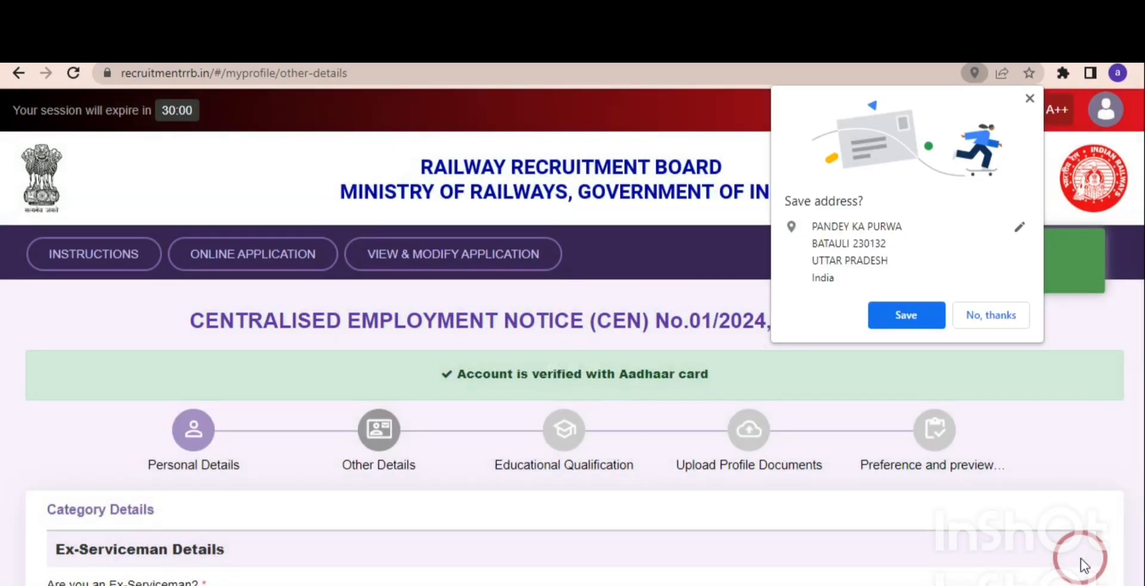
pyautogui.click(982, 323)
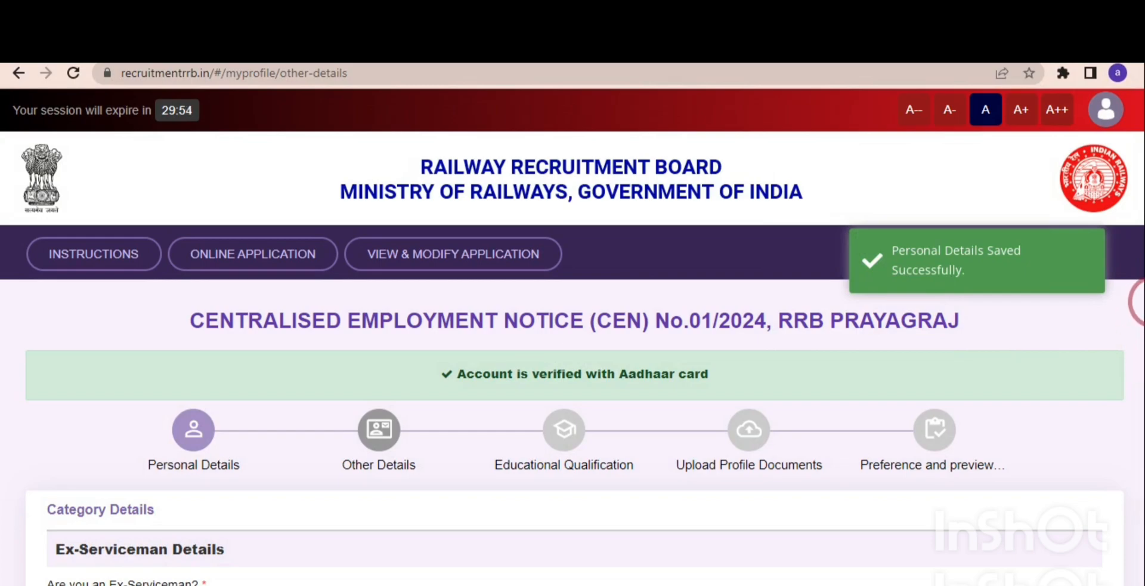
# Set the Ex-Serviceman answer to Yes and look through the service and date of attestation fields.
pyautogui.moveTo(1139, 301); pyautogui.dragTo(1139, 394)
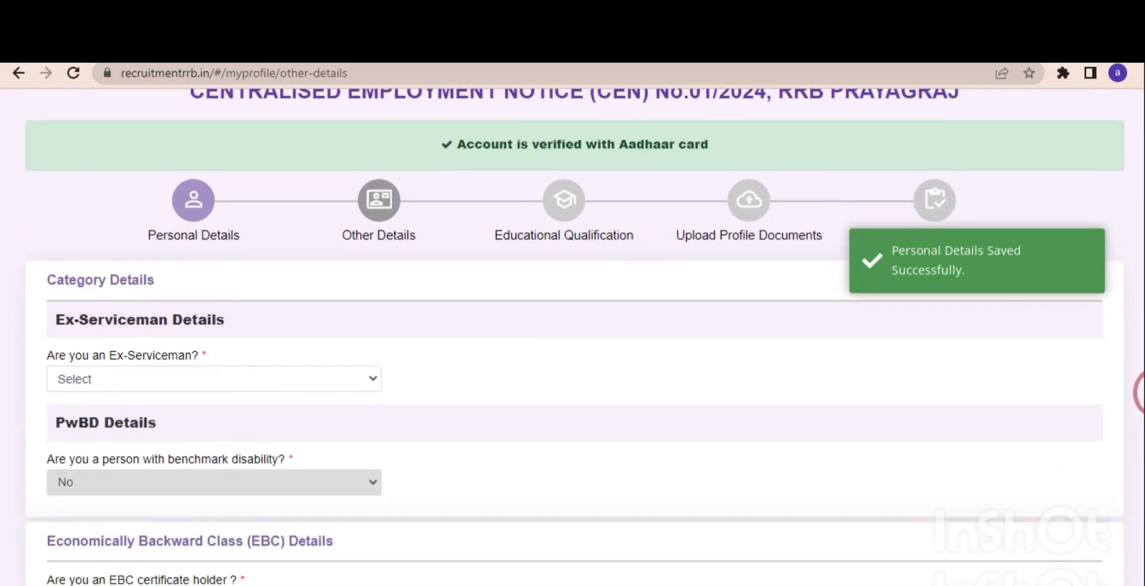
pyautogui.click(215, 375)
pyautogui.click(154, 415)
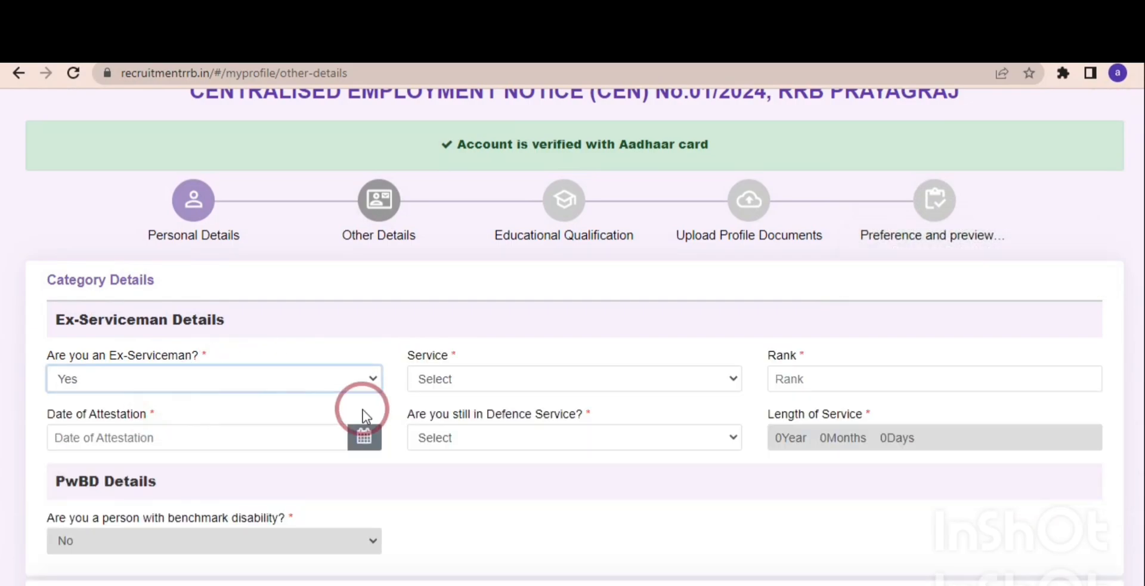
pyautogui.click(473, 375)
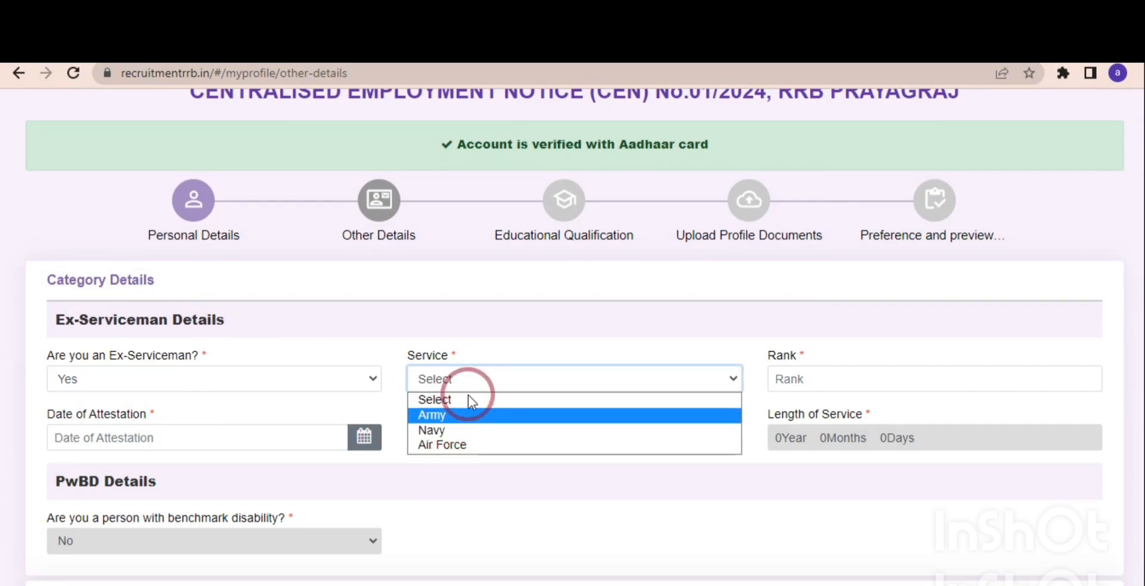
pyautogui.click(494, 351)
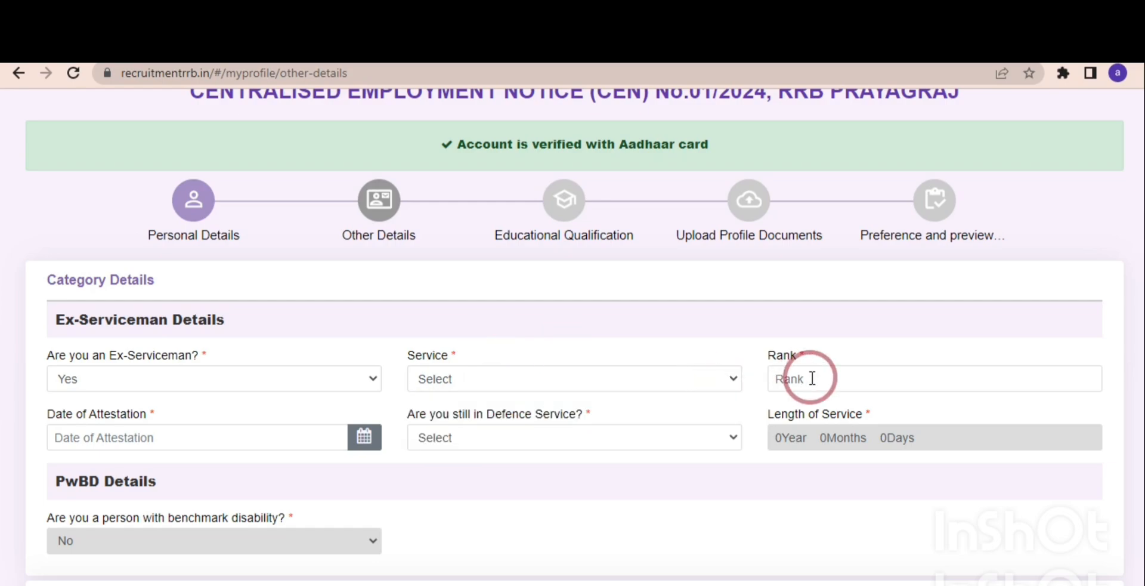
pyautogui.click(286, 439)
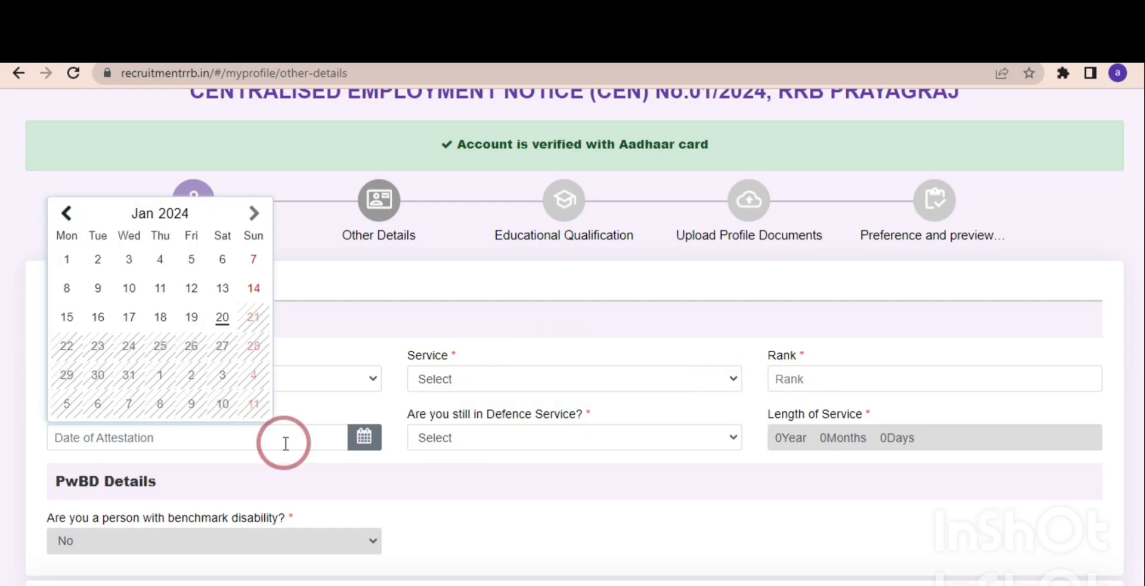
pyautogui.click(384, 501)
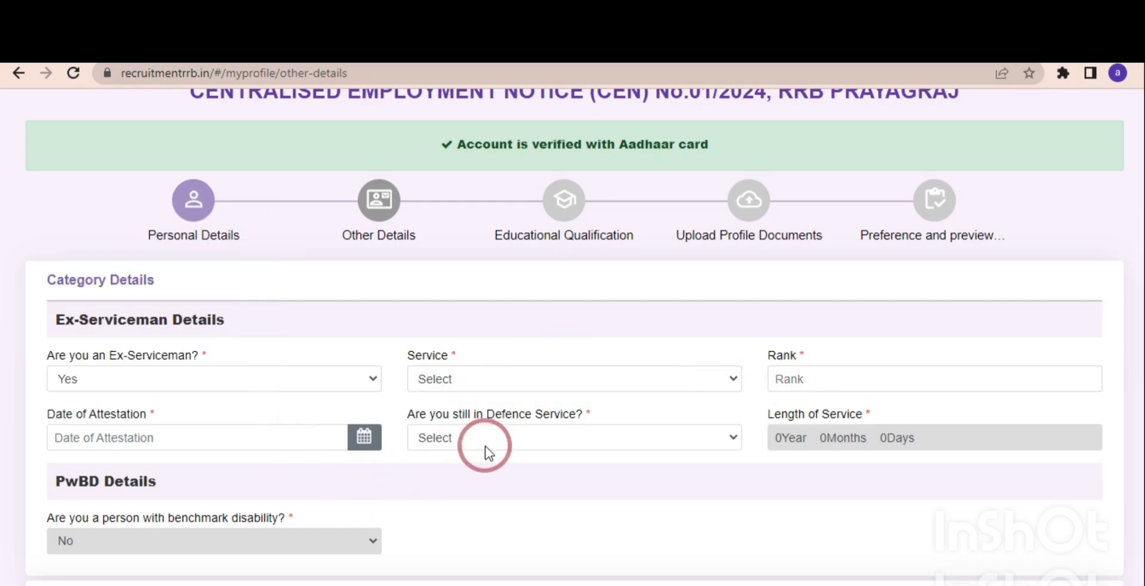
# Set the Ex-Serviceman answer to No in the category details.
pyautogui.click(288, 385)
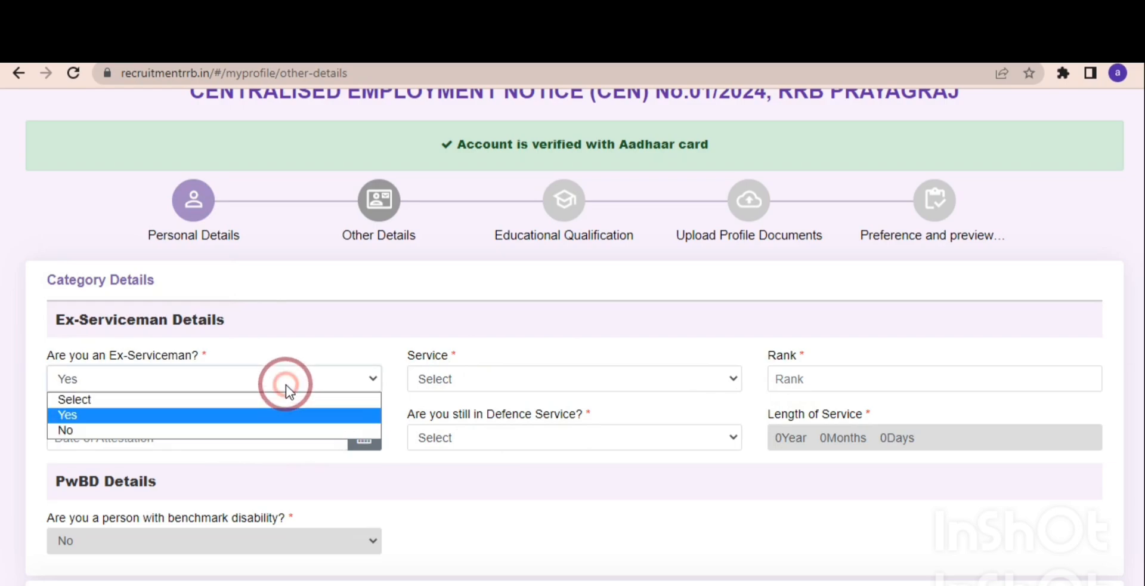
pyautogui.click(192, 430)
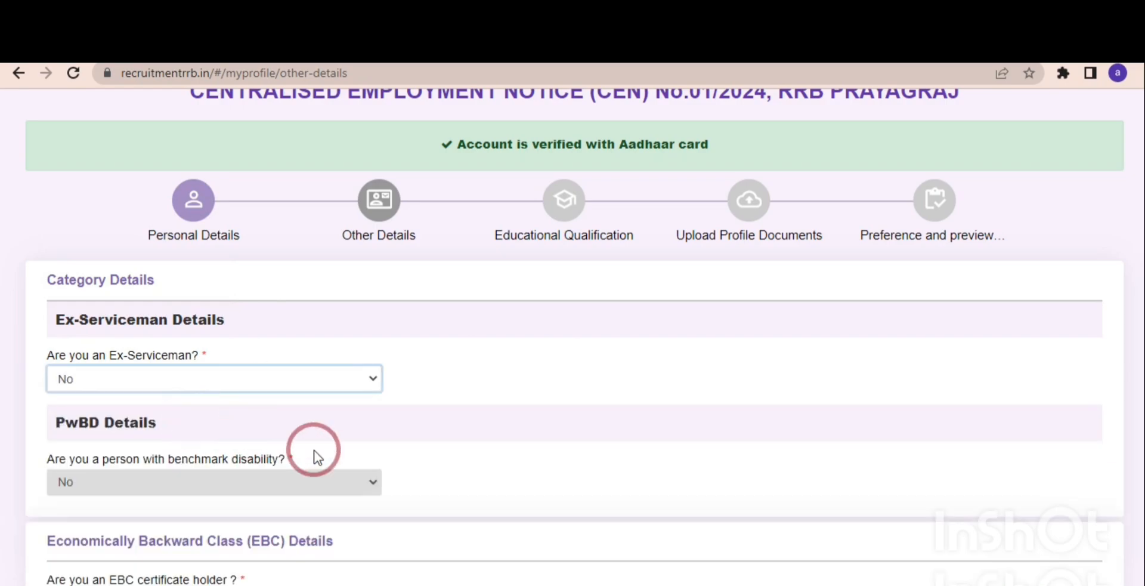
pyautogui.click(441, 482)
# Set the EBC certificate holder answer to No in the Economically Backward Class details.
pyautogui.scroll(-2, 441, 482)
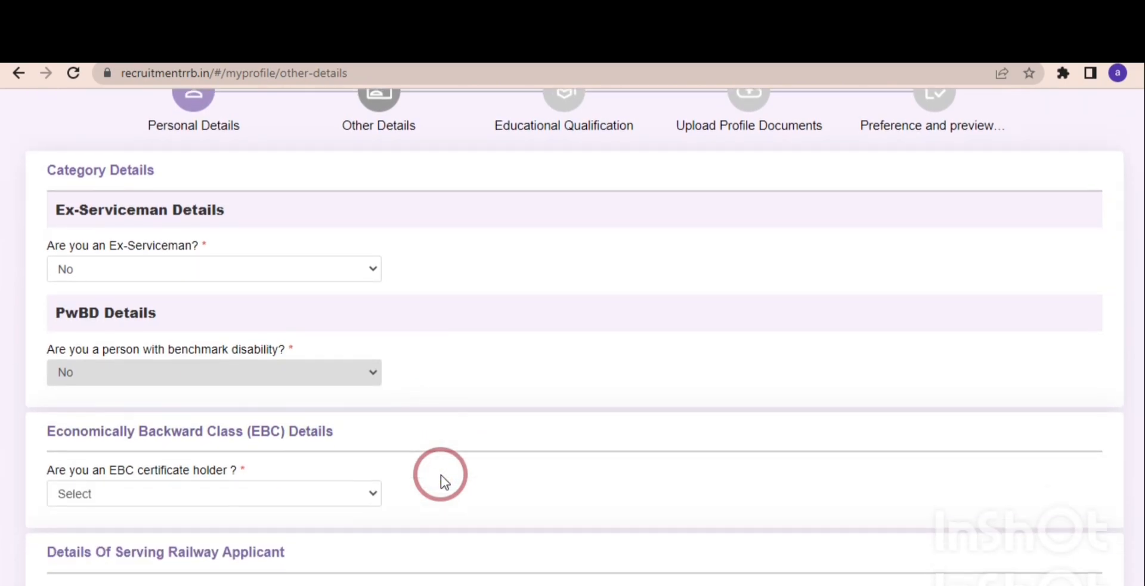
pyautogui.scroll(-4, 441, 476)
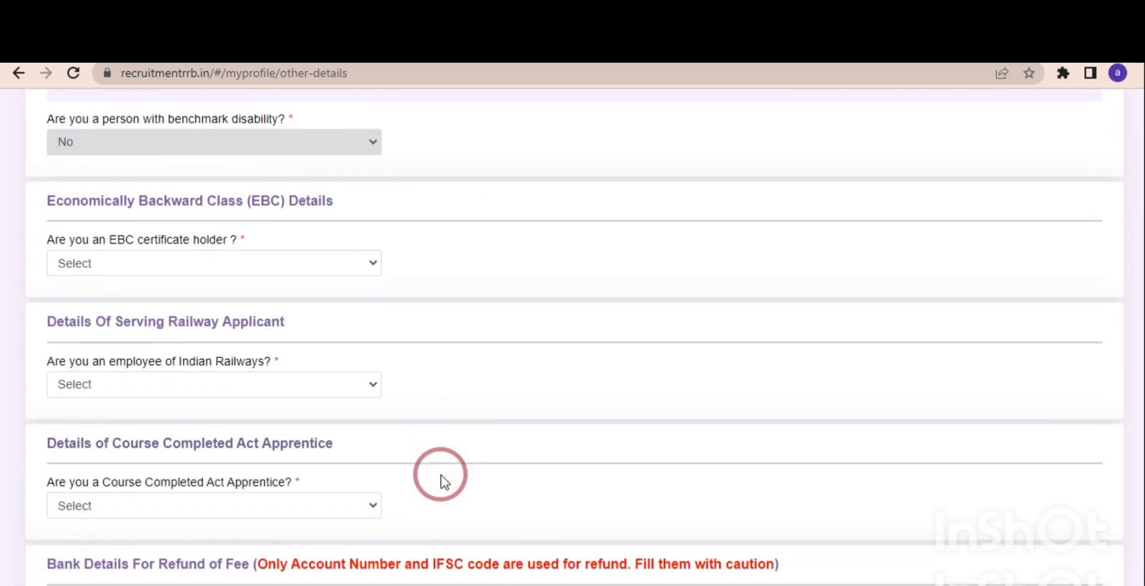
pyautogui.click(175, 269)
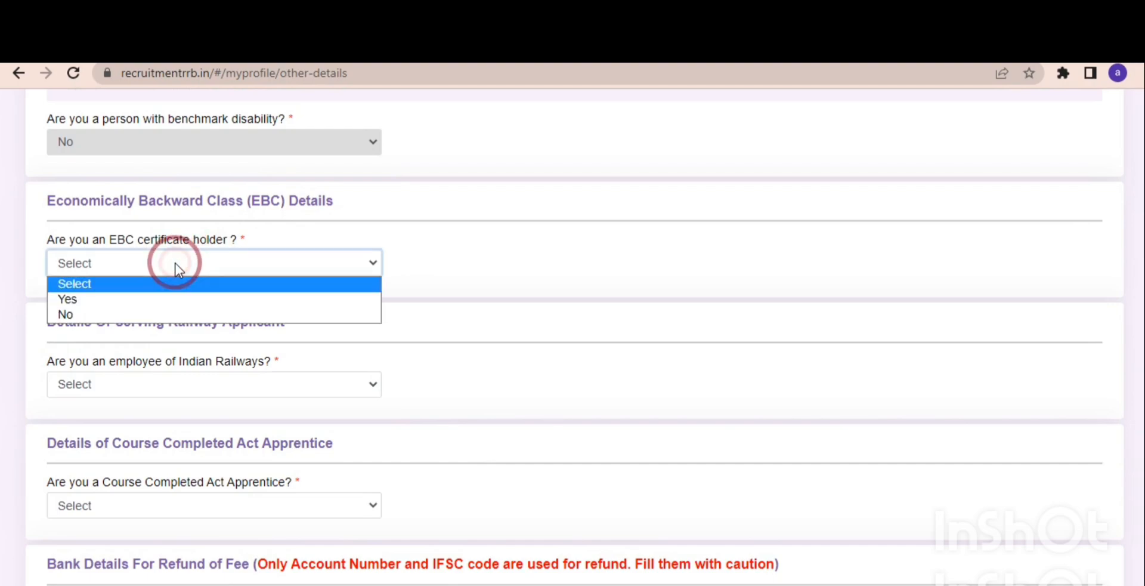
pyautogui.click(135, 314)
pyautogui.click(327, 336)
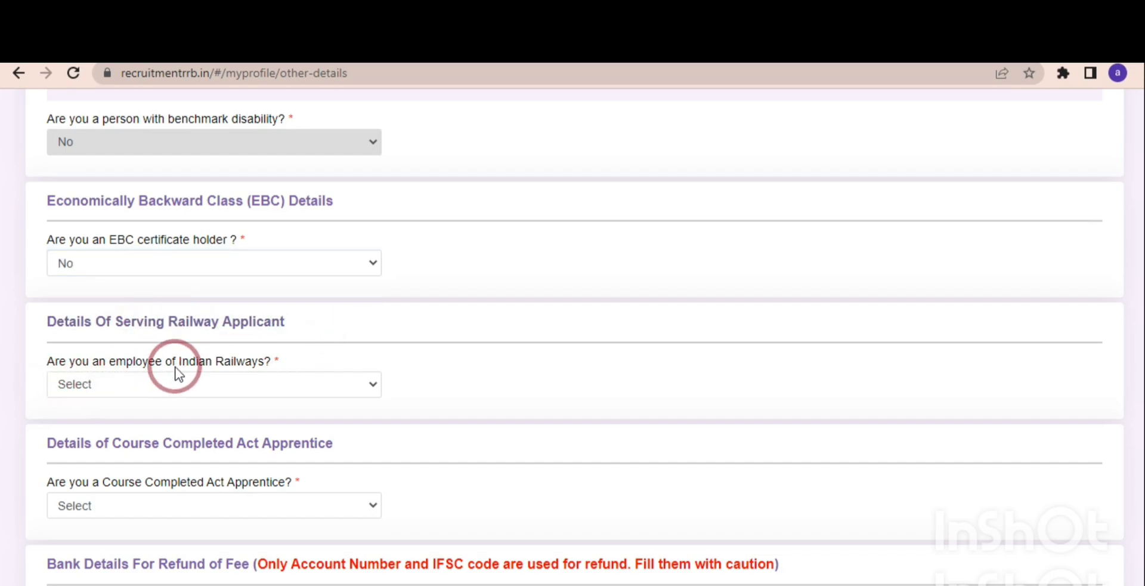
# Set the Indian Railways employee answer to Yes and look at the choices for whether the applicant is still working.
pyautogui.click(192, 391)
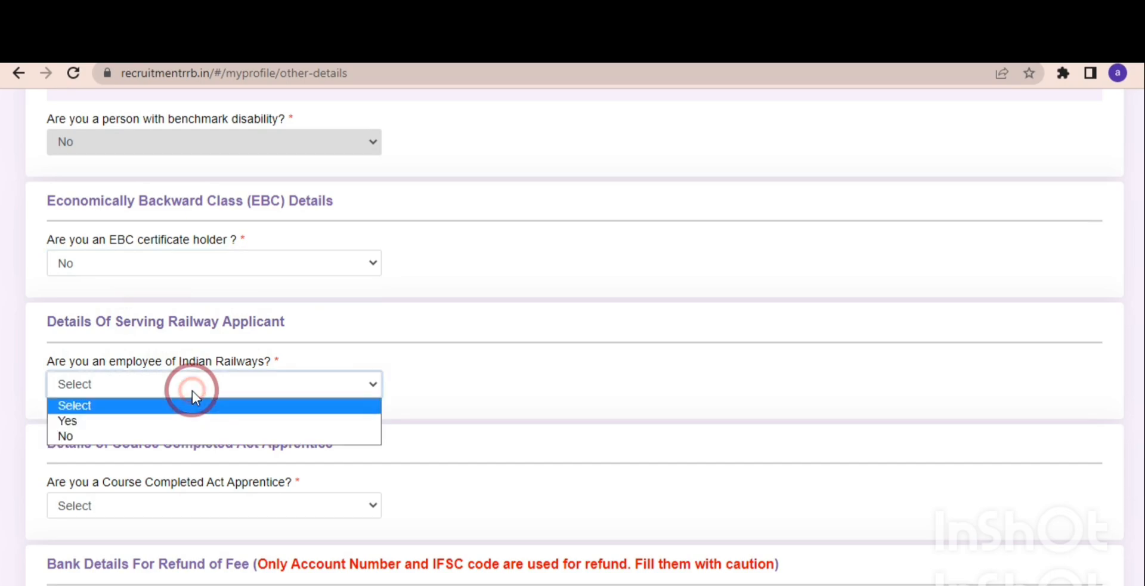
pyautogui.click(137, 422)
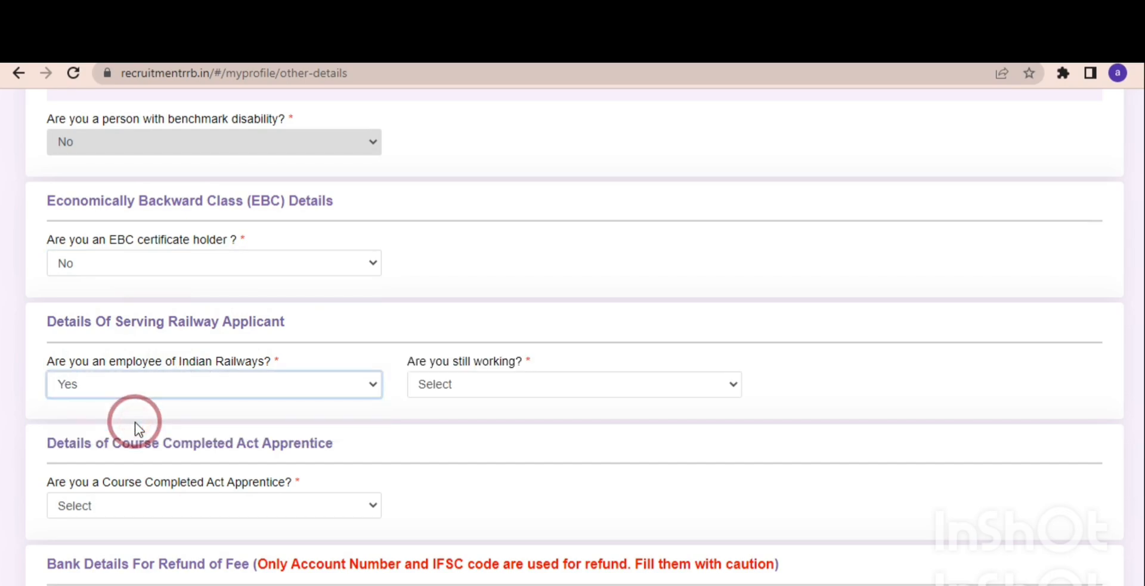
pyautogui.click(504, 391)
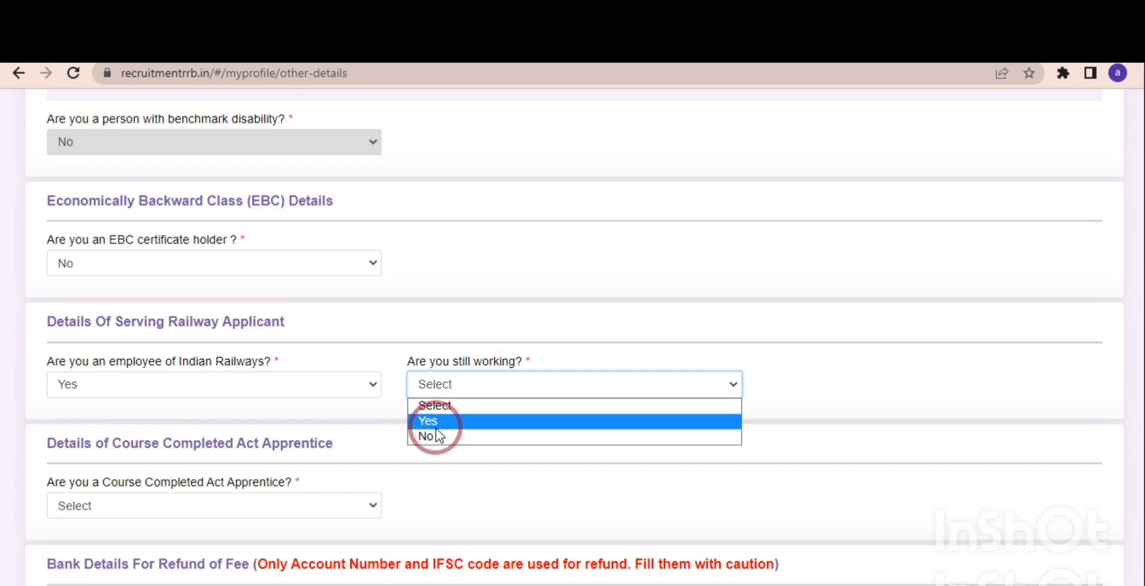
pyautogui.click(350, 391)
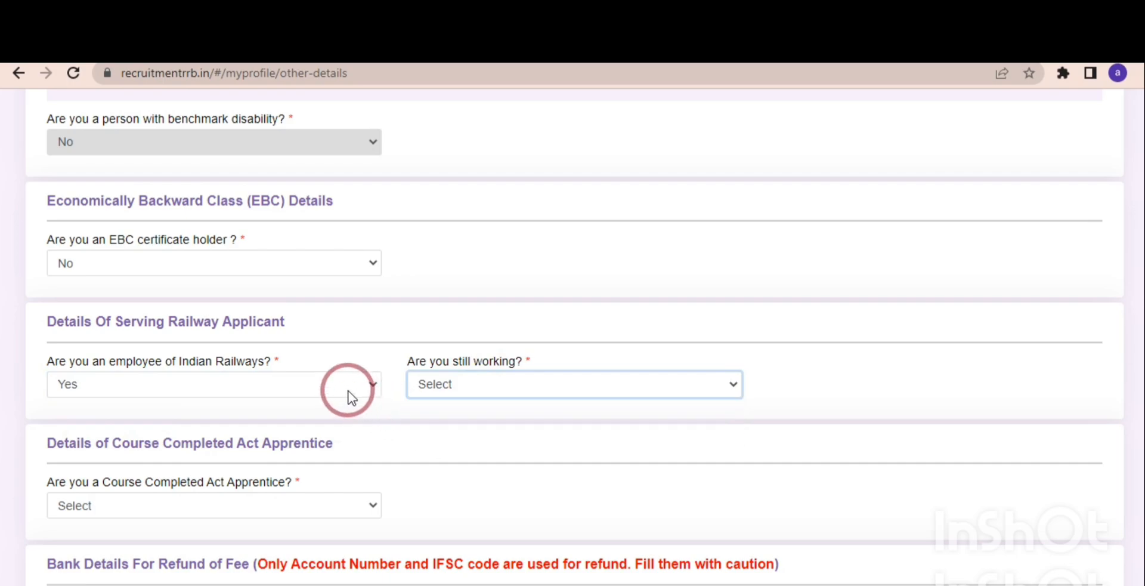
# Set the Indian Railways employee answer to No and the current department/organization to Not Applicable.
pyautogui.click(349, 391)
pyautogui.click(253, 435)
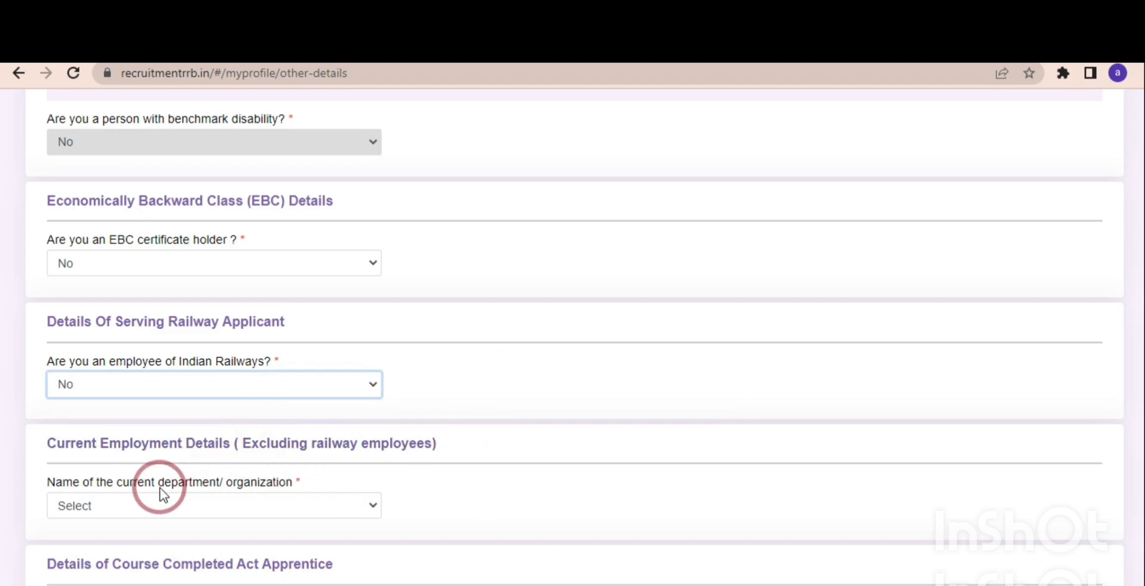
pyautogui.click(140, 506)
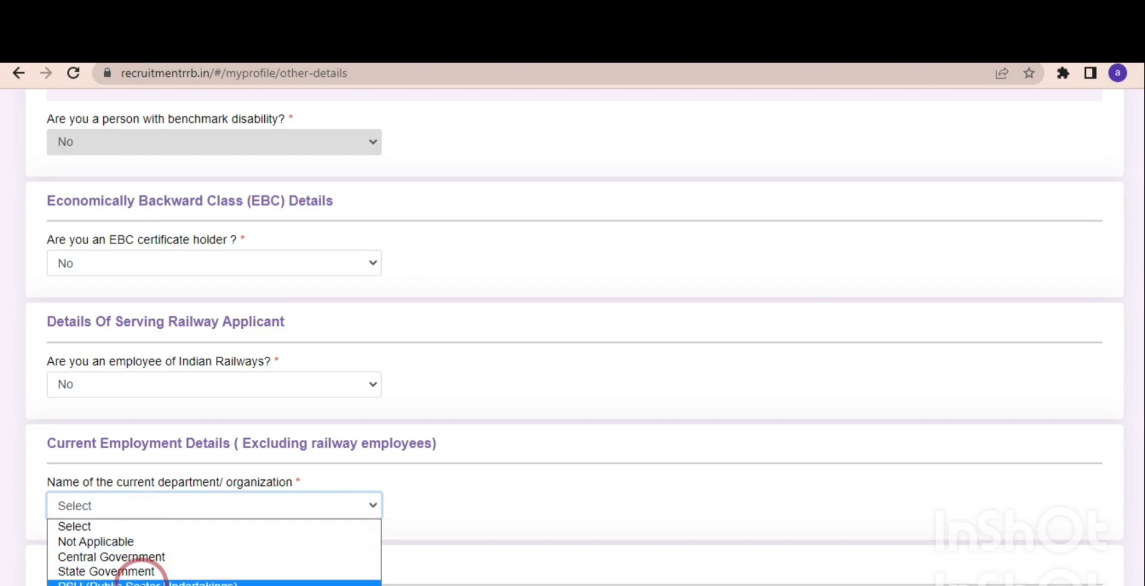
pyautogui.click(116, 541)
pyautogui.click(481, 524)
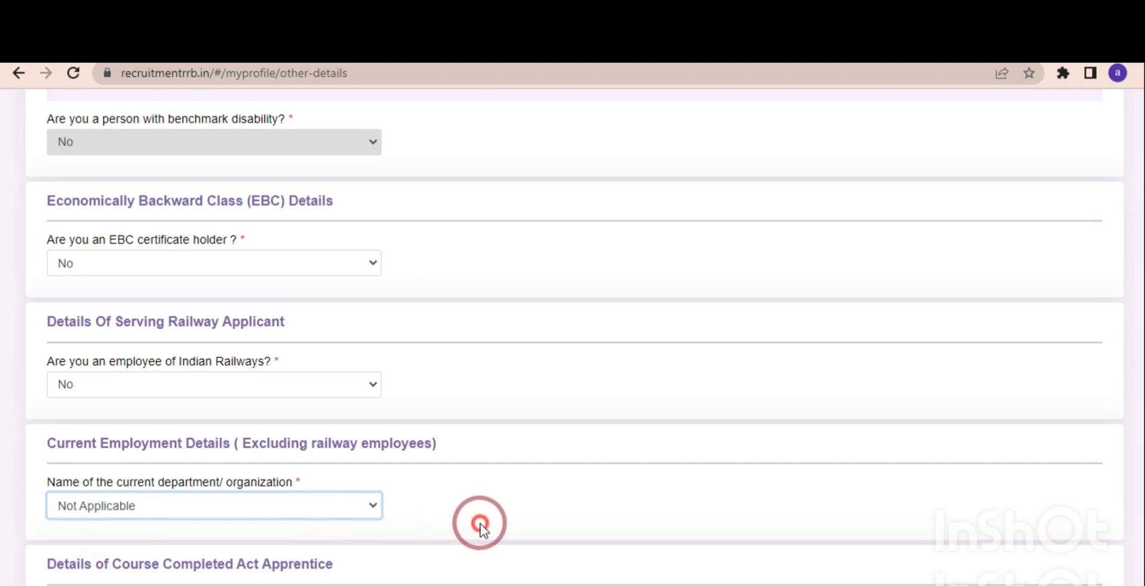
# Set the Course Completed Act Apprentice answer to No.
pyautogui.scroll(-4, 480, 524)
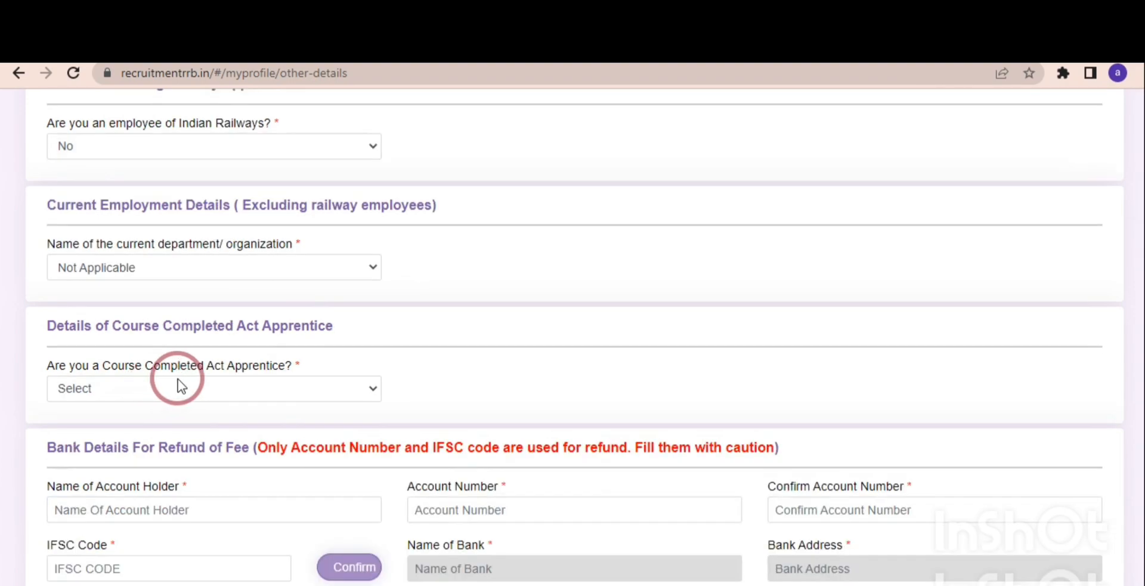
pyautogui.click(237, 385)
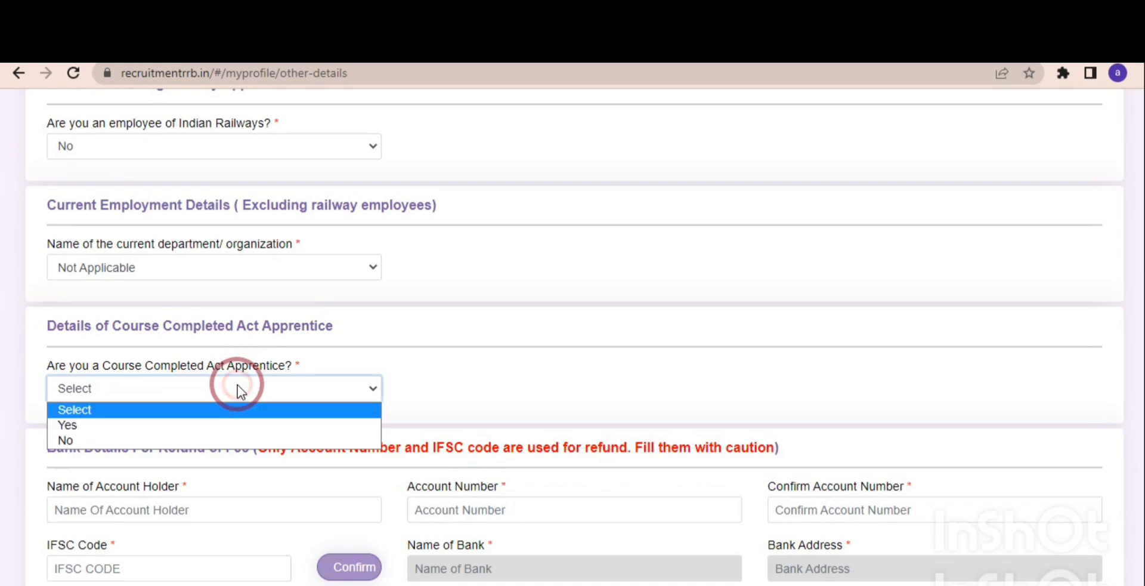
pyautogui.click(171, 443)
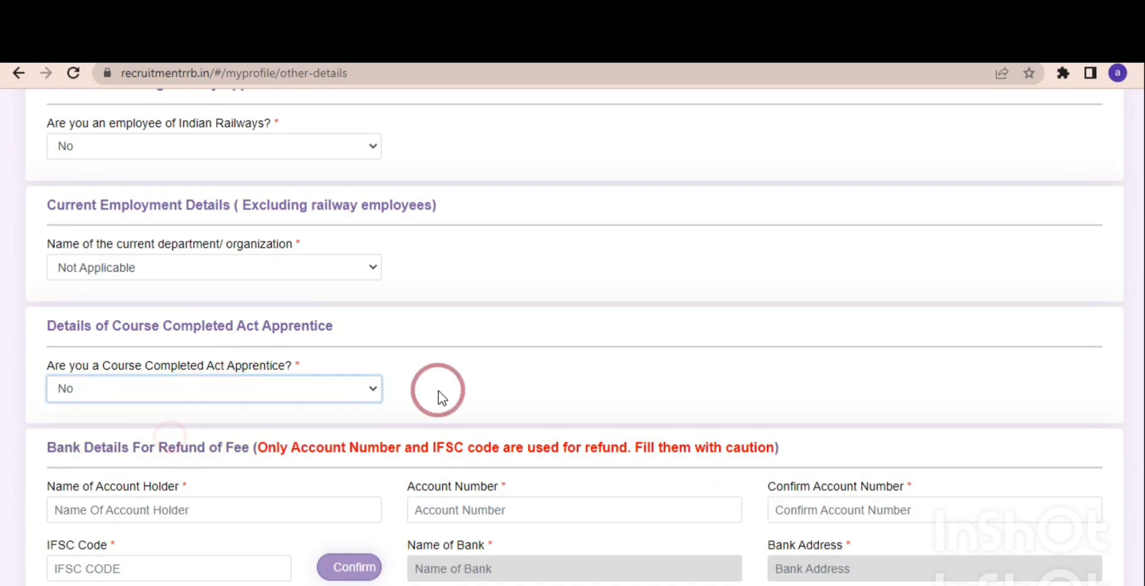
pyautogui.click(493, 388)
# Go through the account holder, account number and IFSC code fields for the fee refund, and save the other details to continue to Educational Qualification.
pyautogui.scroll(-3, 493, 388)
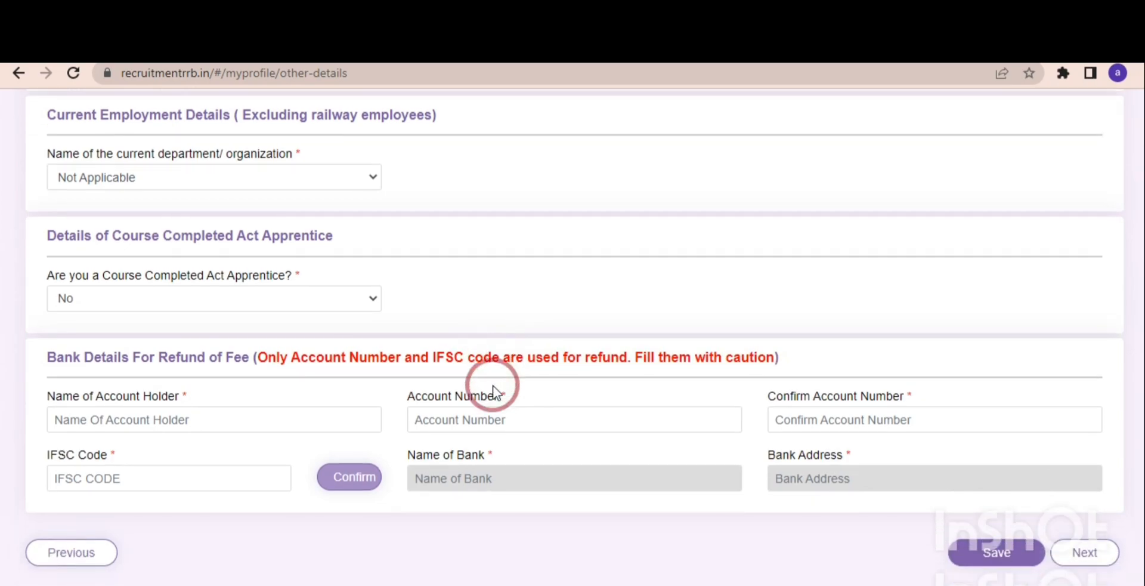
pyautogui.click(155, 426)
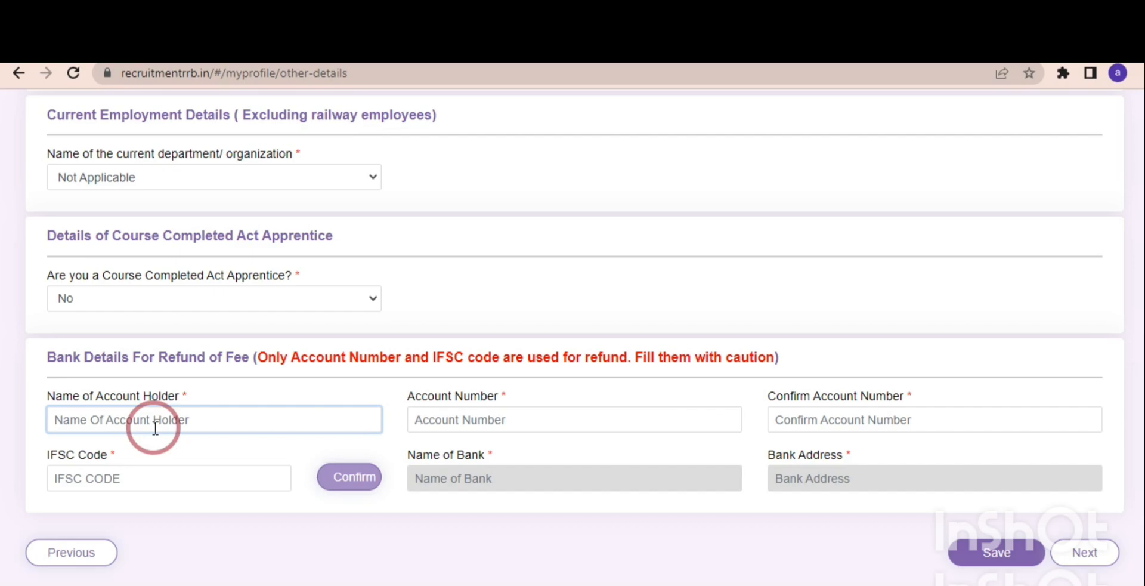
pyautogui.click(457, 413)
pyautogui.click(791, 420)
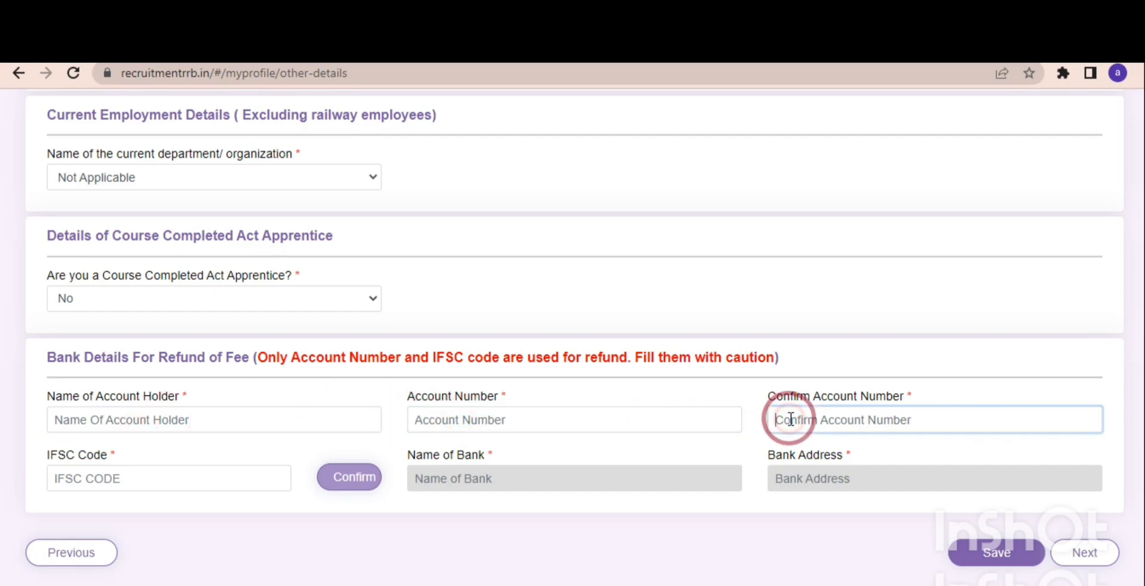
pyautogui.click(181, 477)
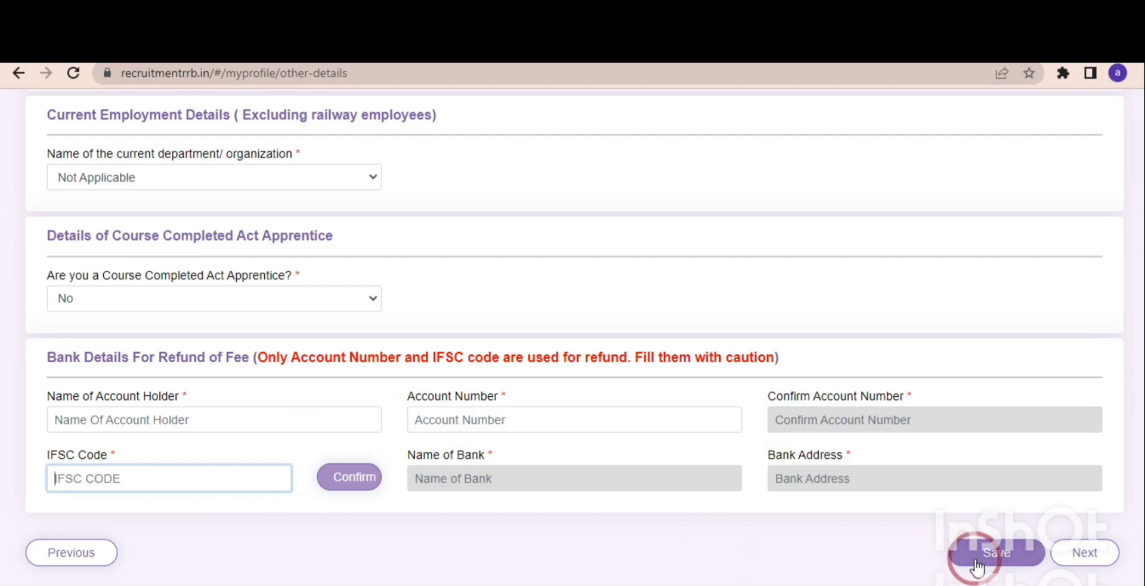
pyautogui.click(1073, 550)
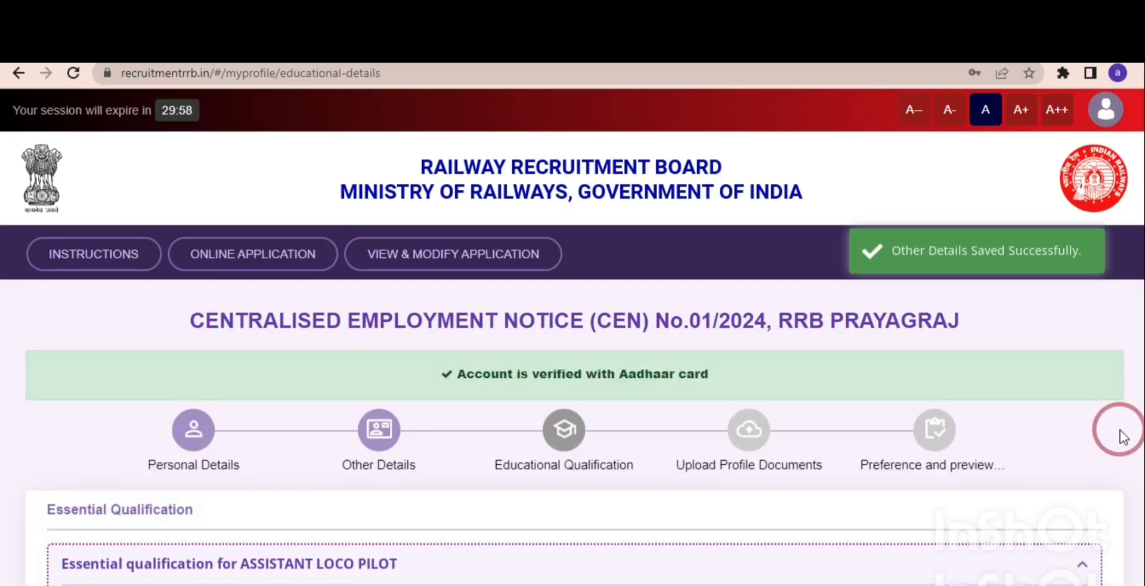
# Review the Assistant Loco Pilot essential qualifications and set the matriculation entry's state to Uttar Pradesh and district to Pratapgarh.
pyautogui.scroll(-4, 1136, 358)
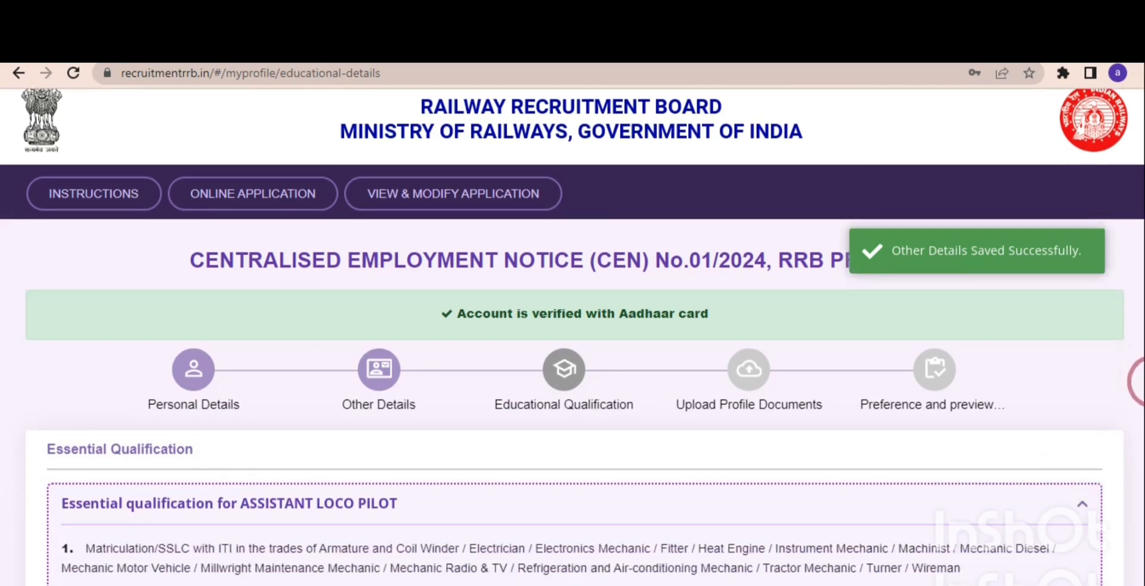
pyautogui.scroll(-1, 1139, 453)
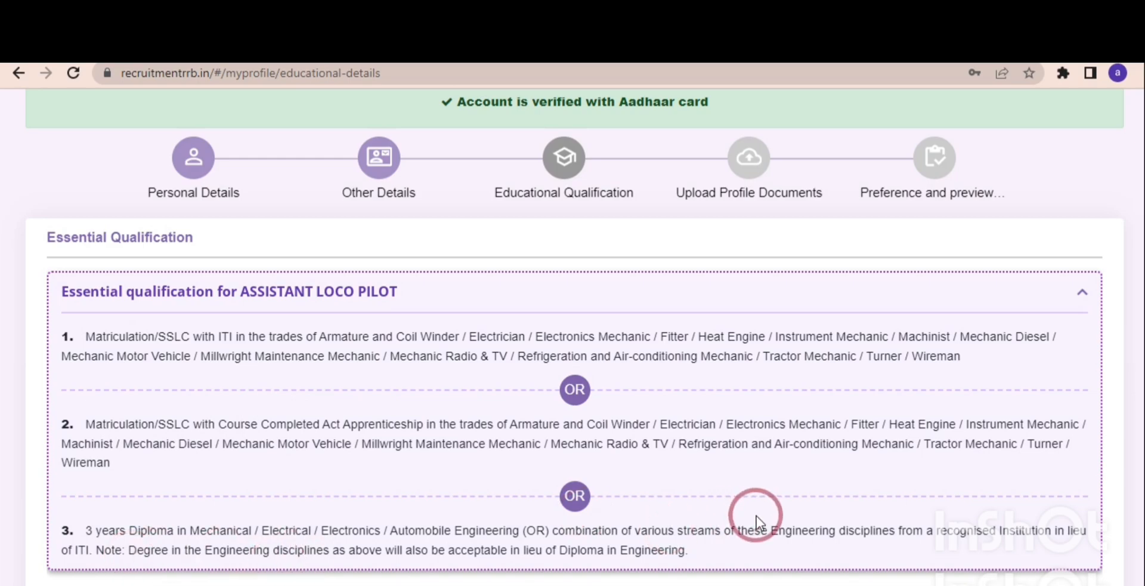
pyautogui.scroll(-4, 1141, 379)
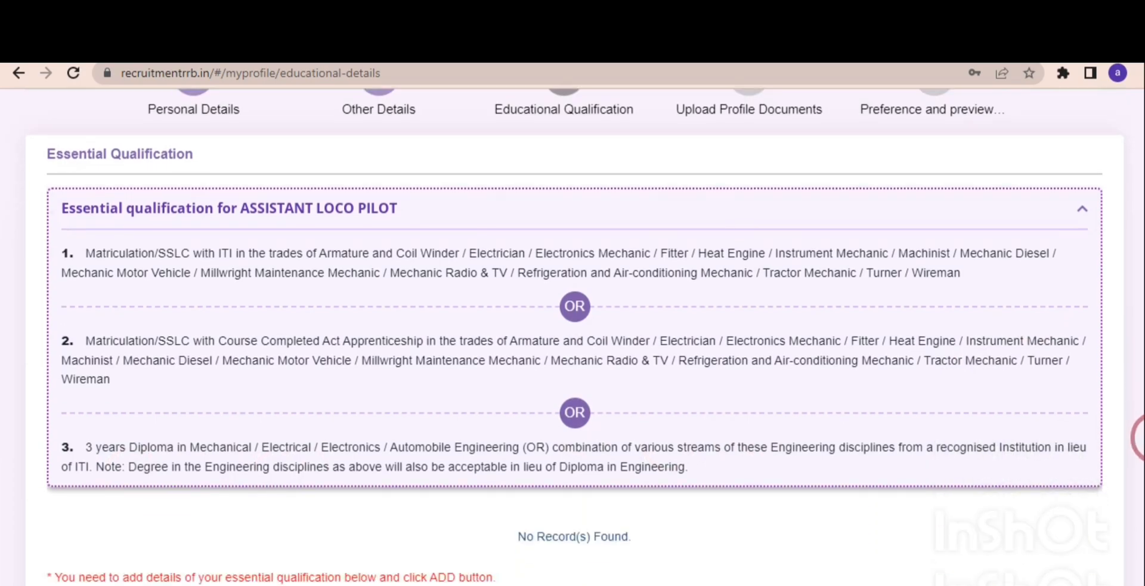
pyautogui.scroll(-3, 1141, 480)
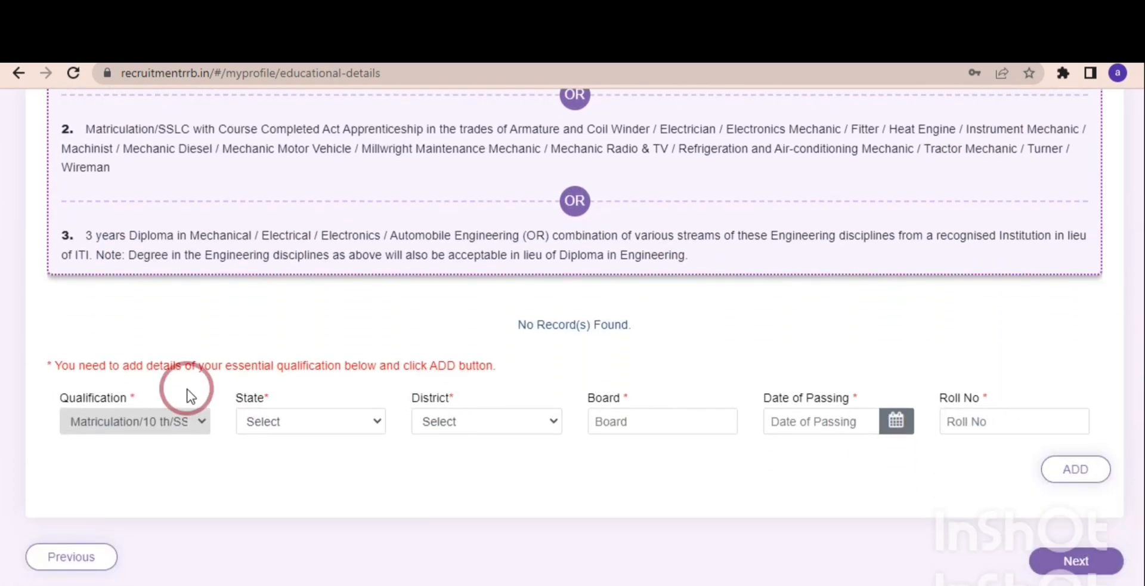
pyautogui.click(284, 428)
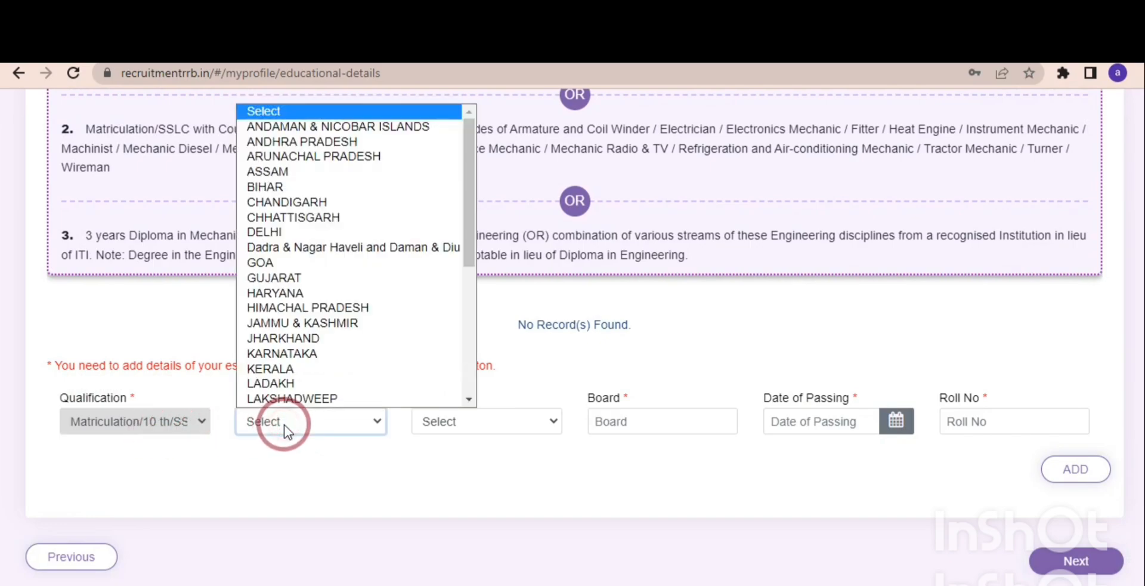
pyautogui.press('u')
pyautogui.press('Return')
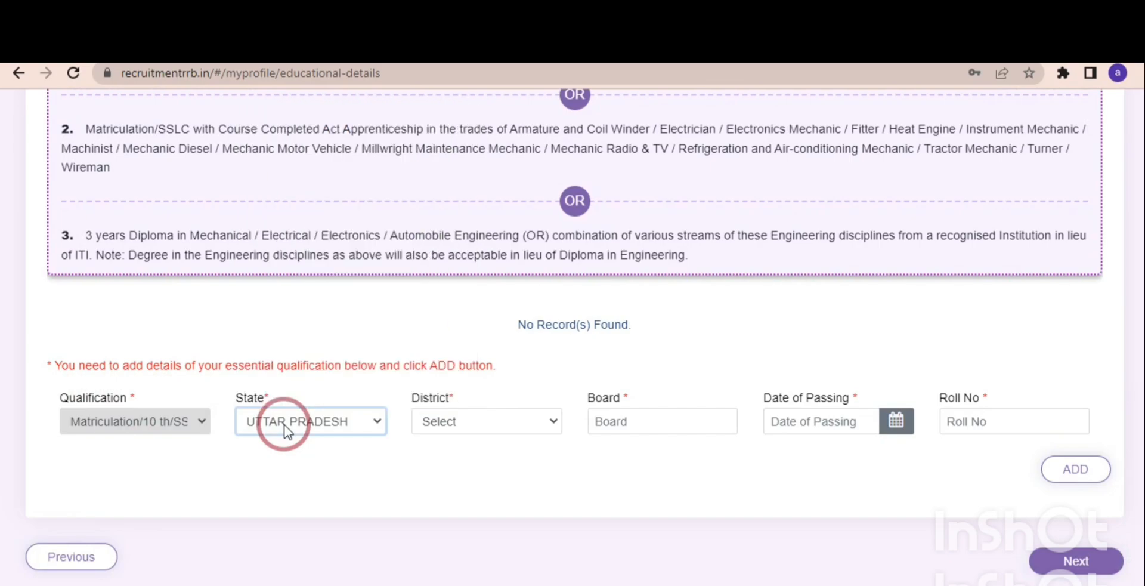
pyautogui.click(452, 428)
pyautogui.press('p')
pyautogui.press('r')
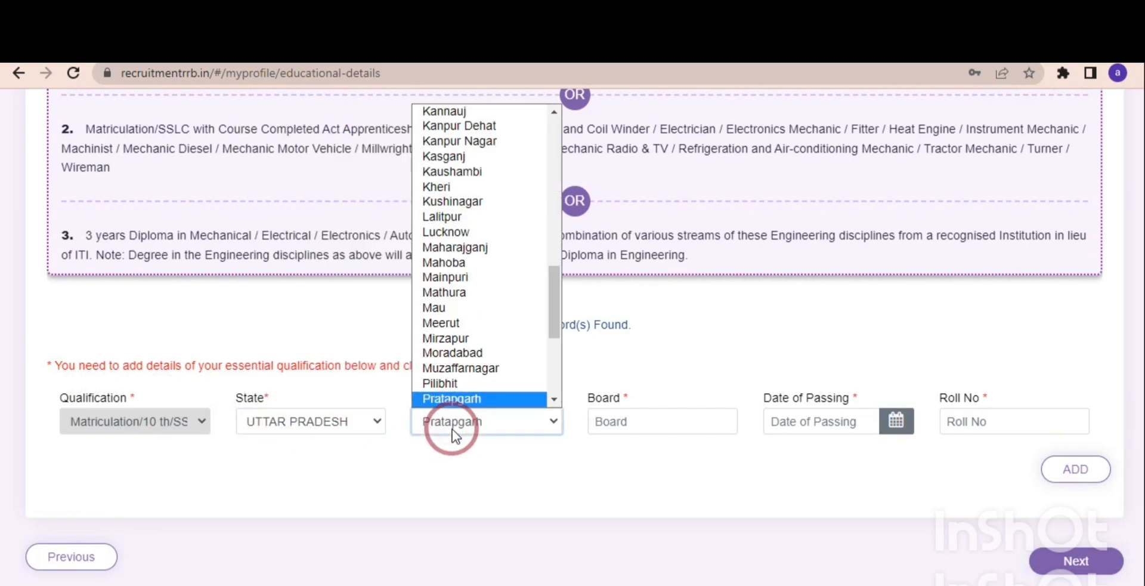
pyautogui.press('Return')
# Enter UP BOARD as the board of the matriculation qualification.
pyautogui.click(621, 423)
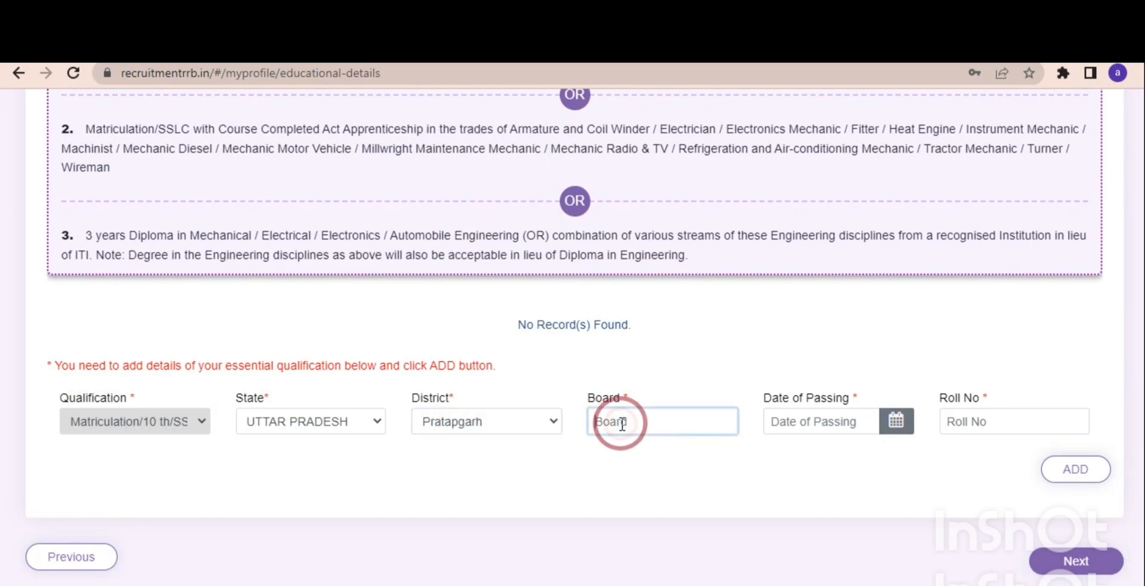
pyautogui.write('UP BOARD')
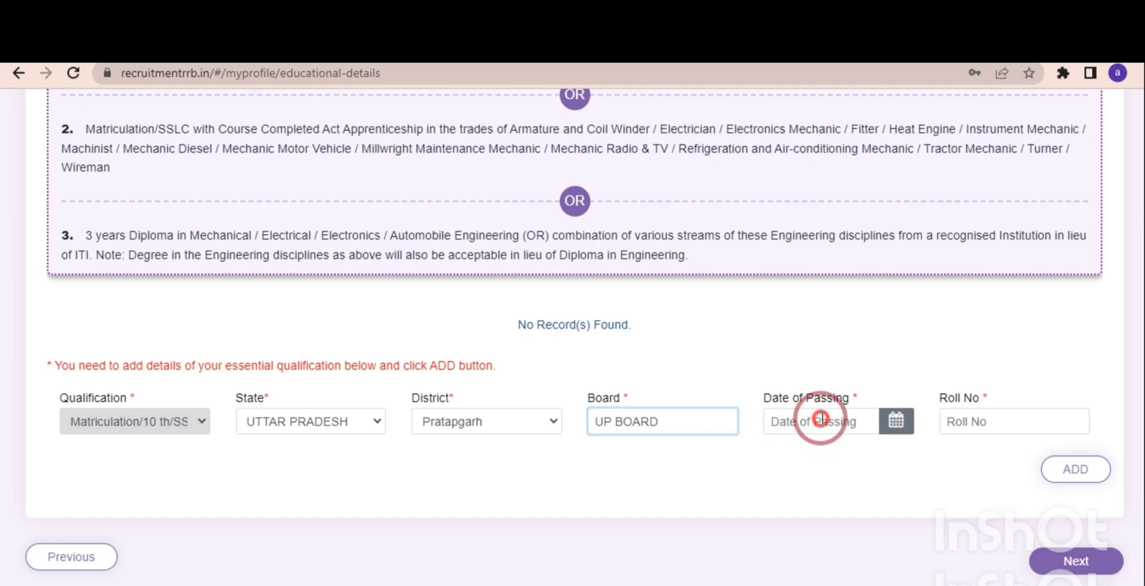
# Set the matriculation qualification's date of passing to 21/04/2011.
pyautogui.click(821, 419)
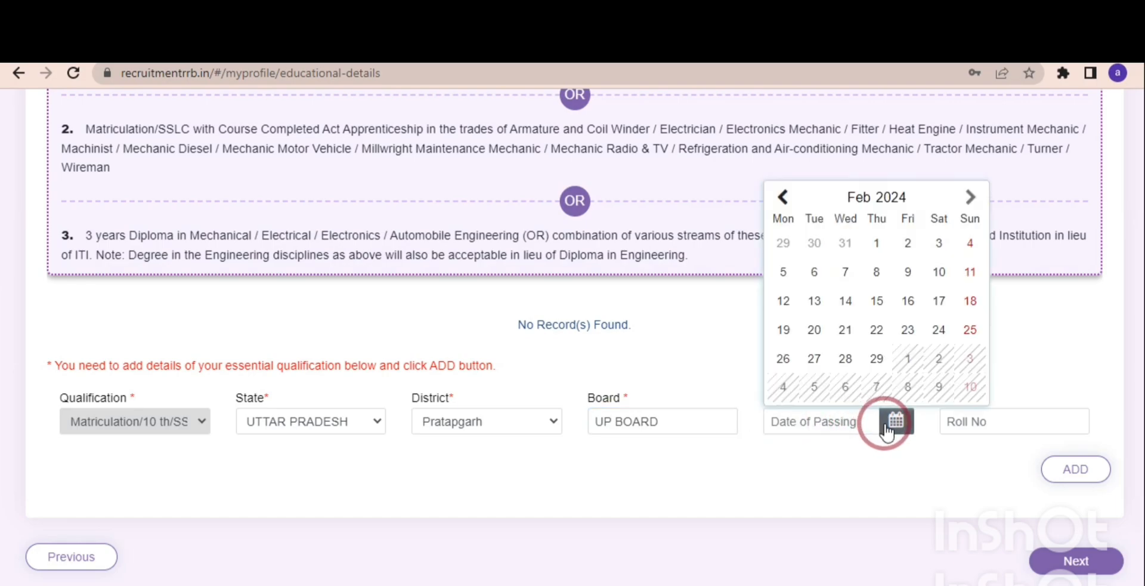
pyautogui.click(889, 200)
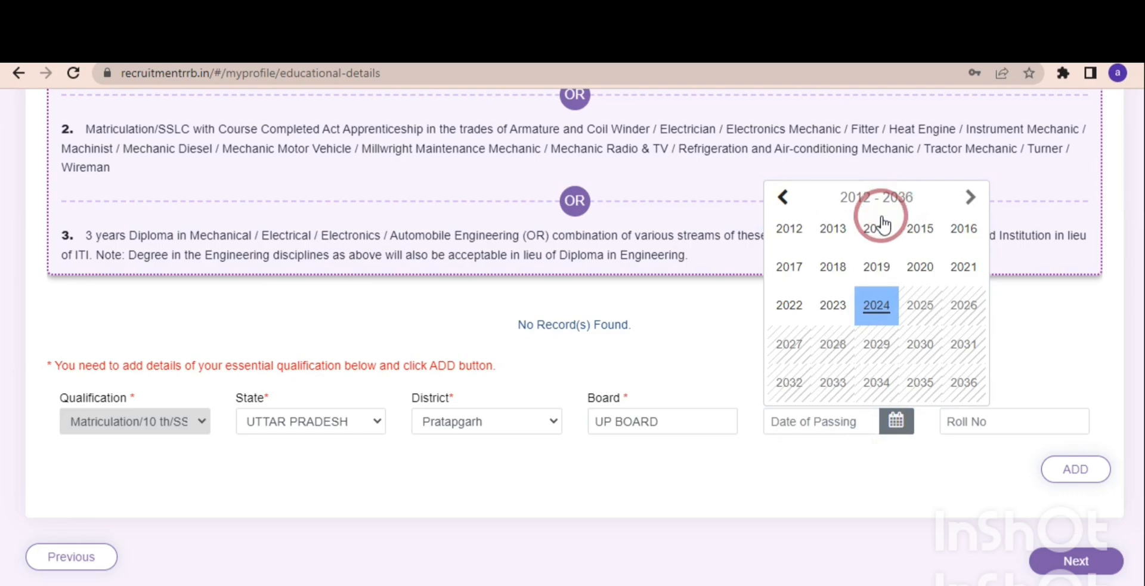
pyautogui.click(783, 197)
pyautogui.click(784, 197)
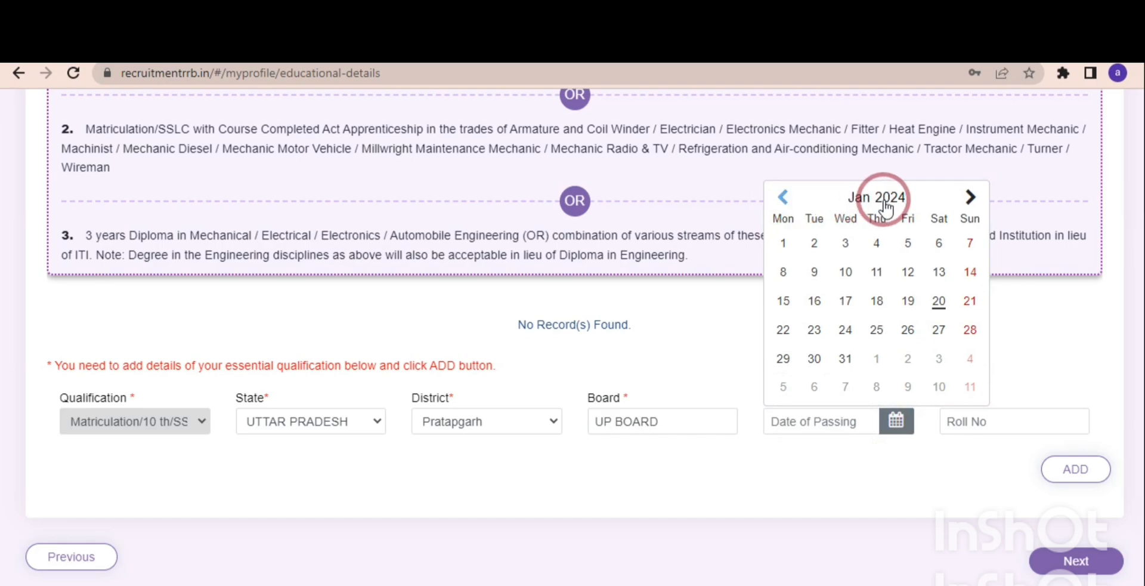
pyautogui.click(887, 199)
pyautogui.click(783, 197)
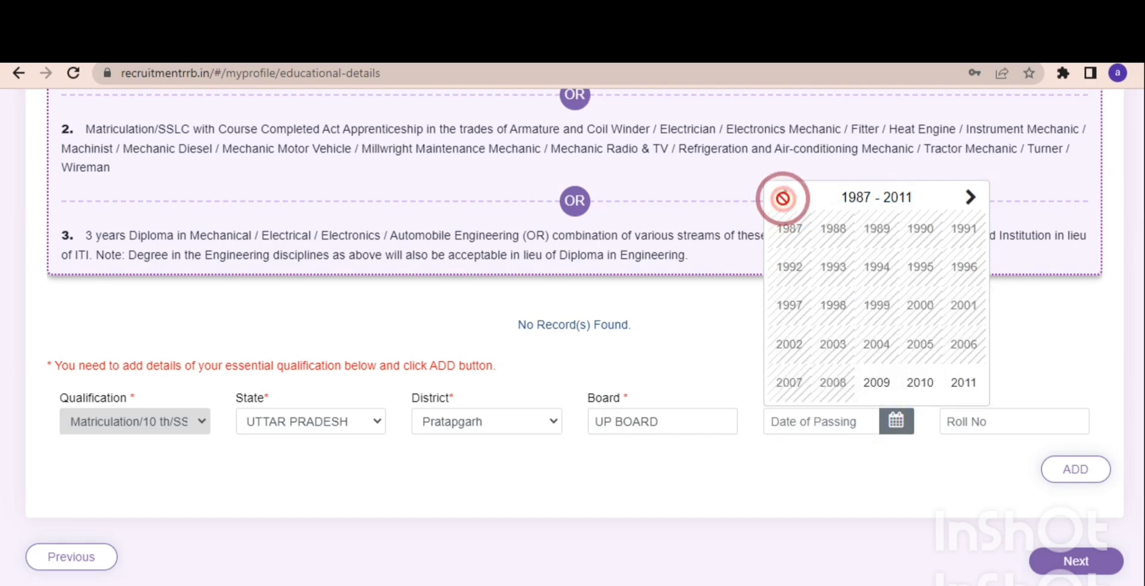
pyautogui.click(955, 384)
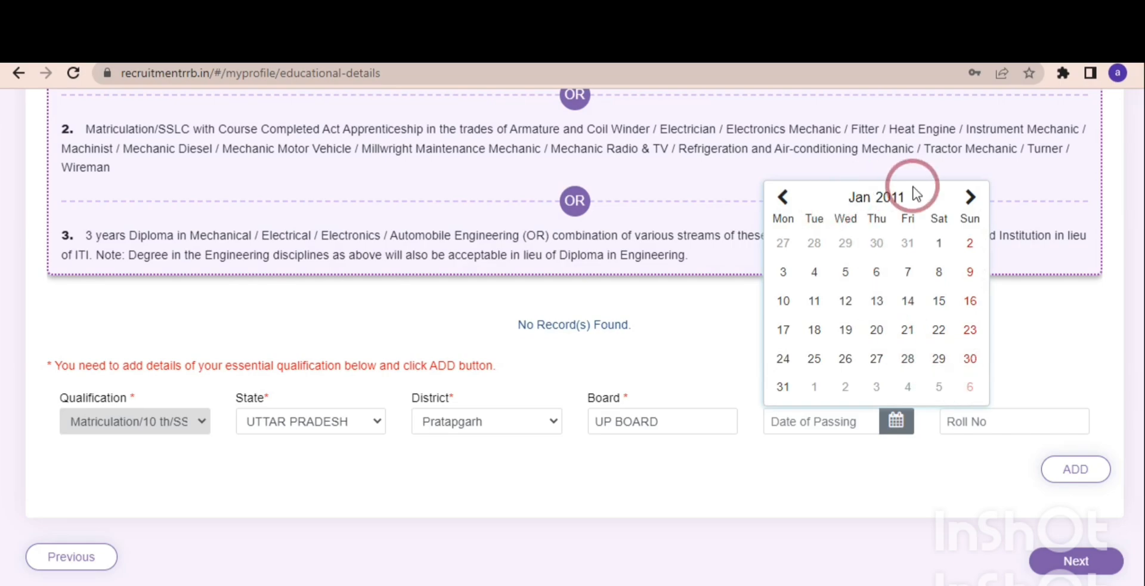
pyautogui.click(969, 199)
pyautogui.click(969, 198)
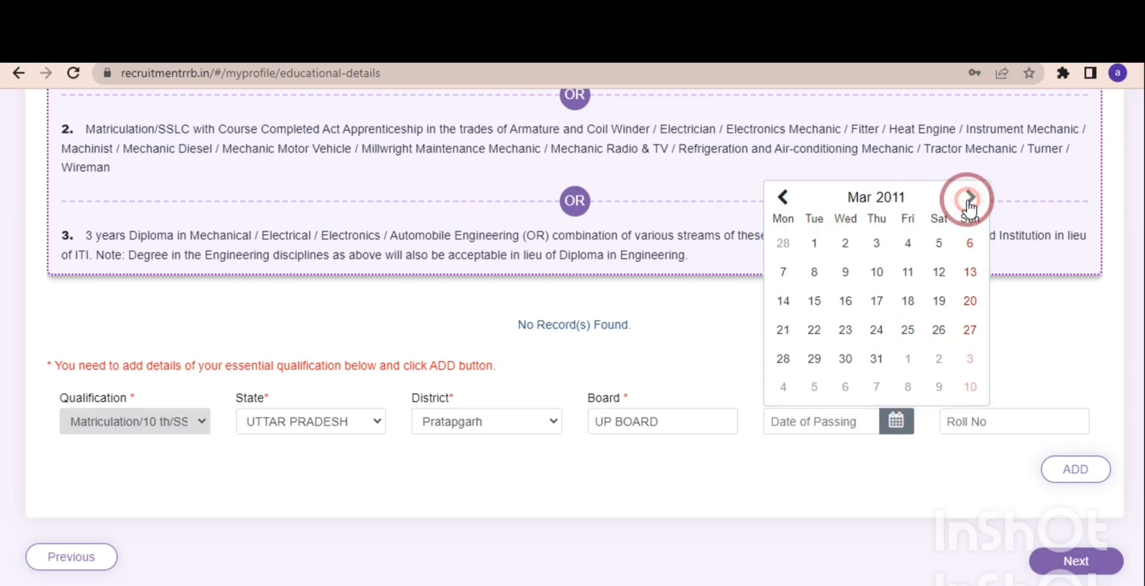
pyautogui.click(970, 199)
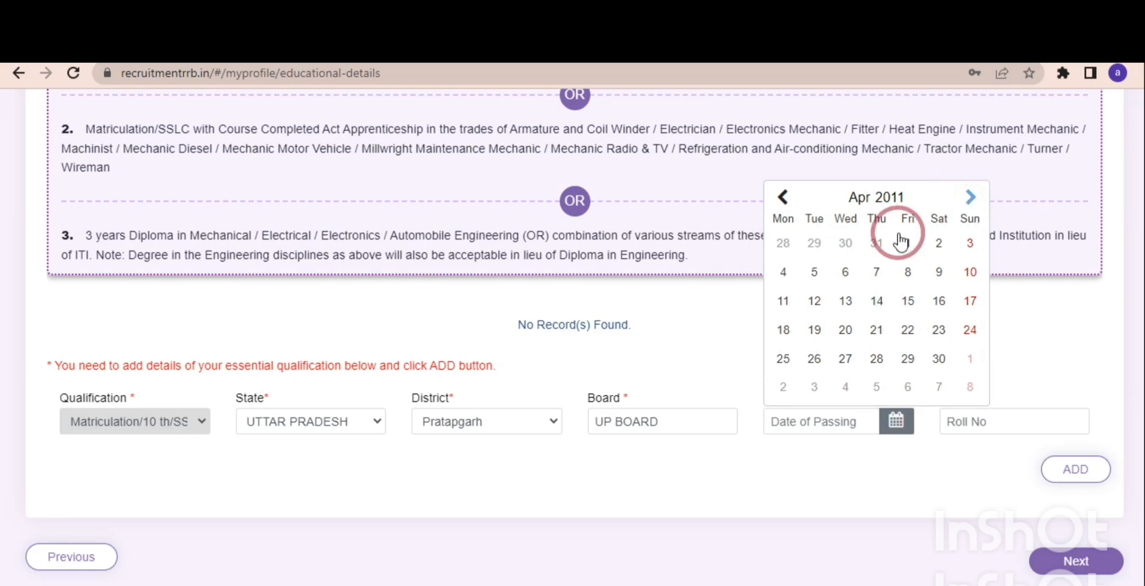
pyautogui.click(875, 329)
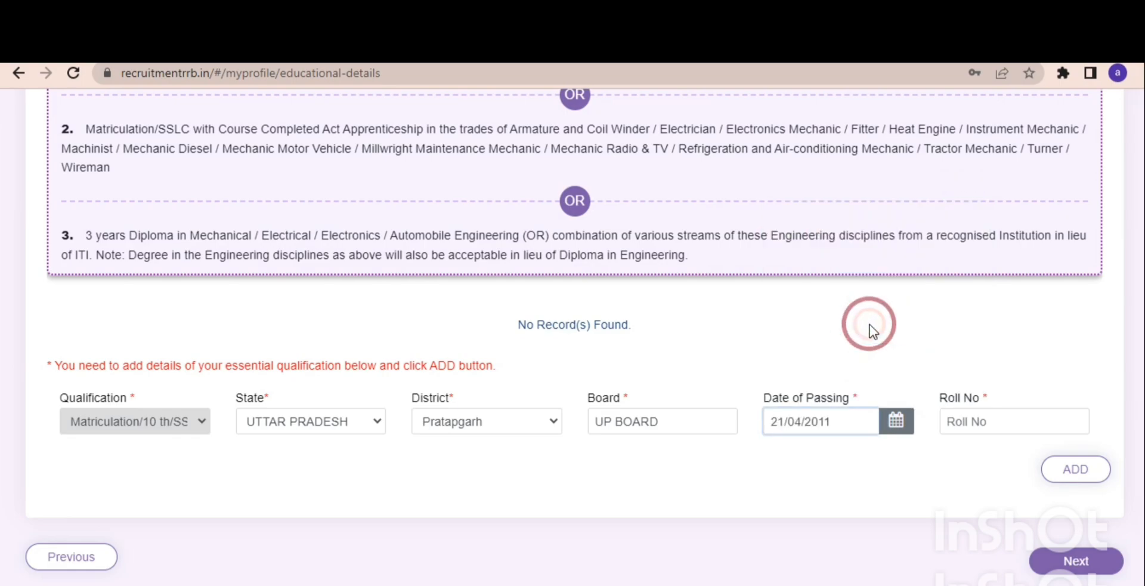
# Enter the matriculation roll number and add the qualification to the record list.
pyautogui.click(962, 418)
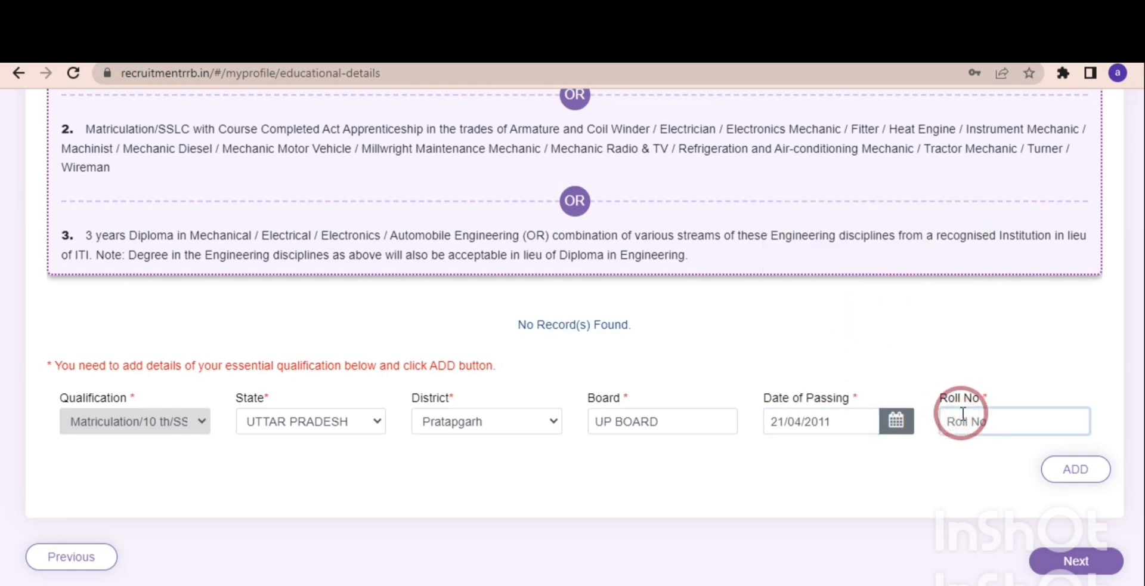
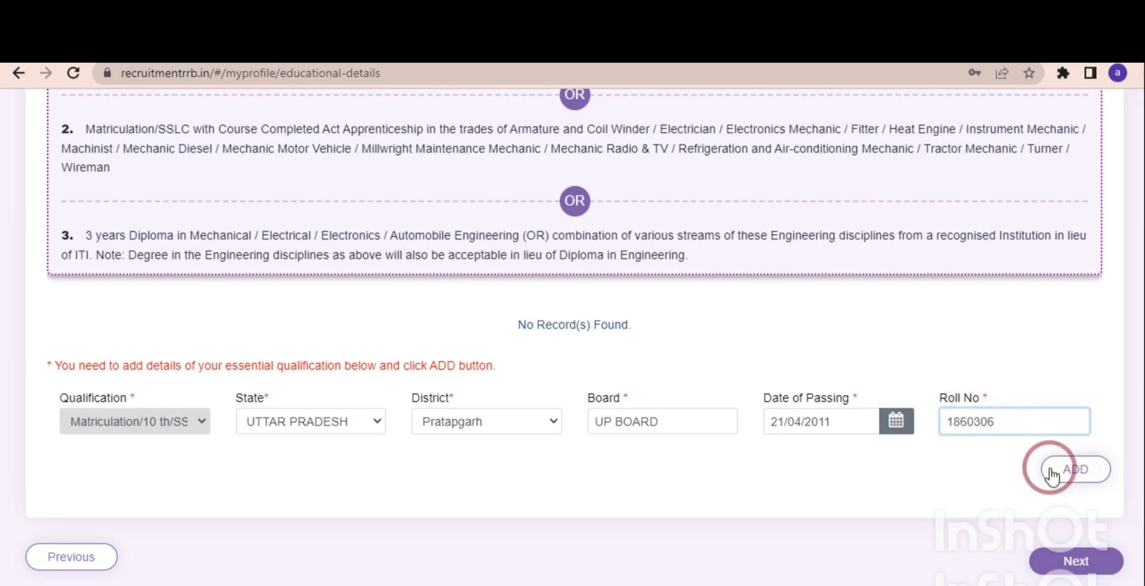
pyautogui.click(1051, 474)
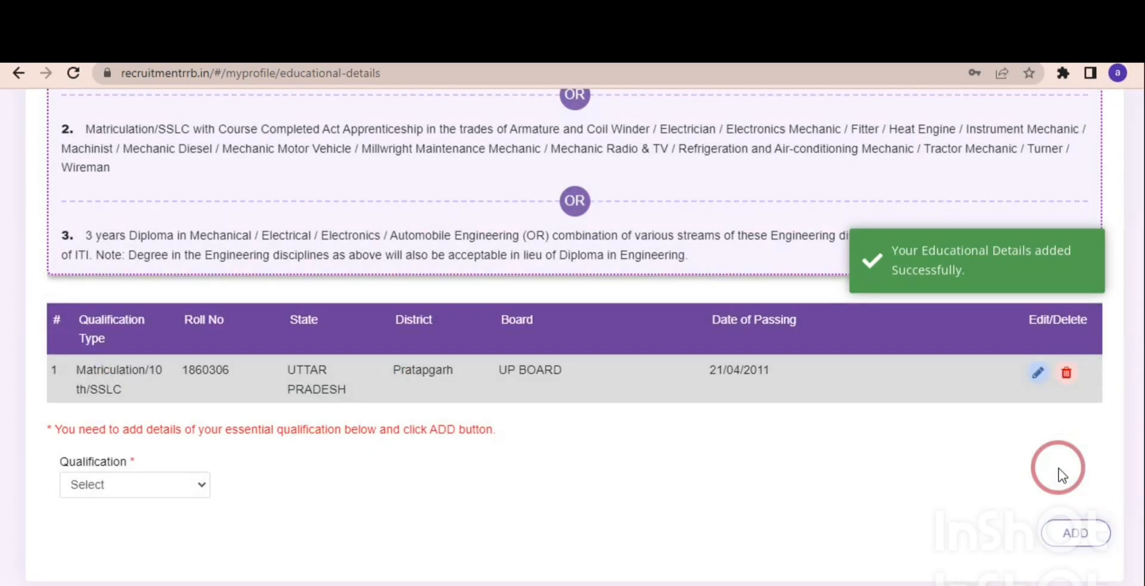
# Choose Degree in Engineering as the second qualification, with Mechanical Engineering as its discipline.
pyautogui.click(171, 485)
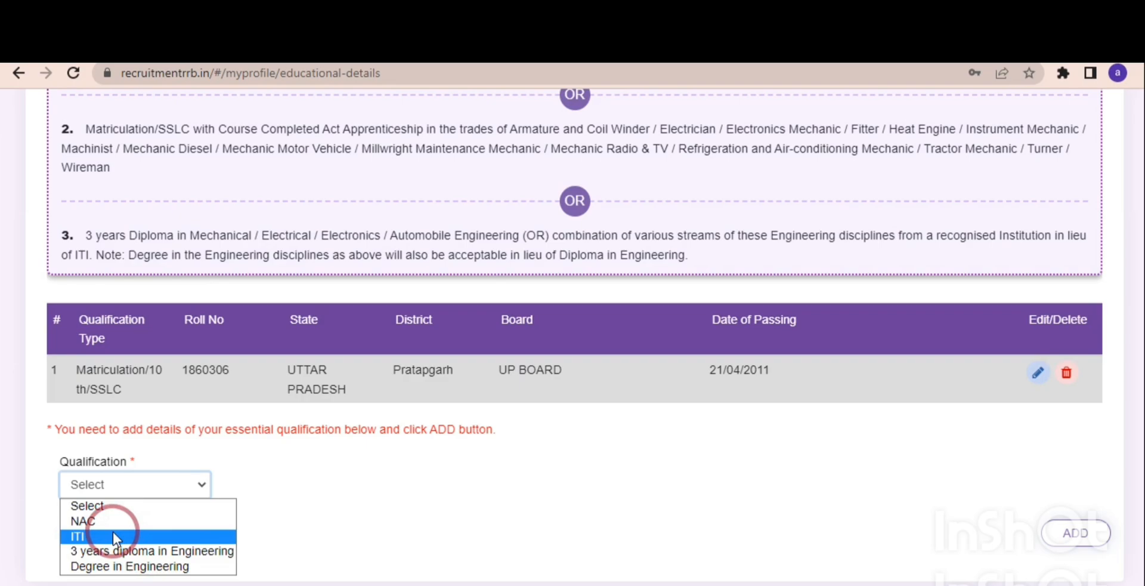
pyautogui.click(135, 567)
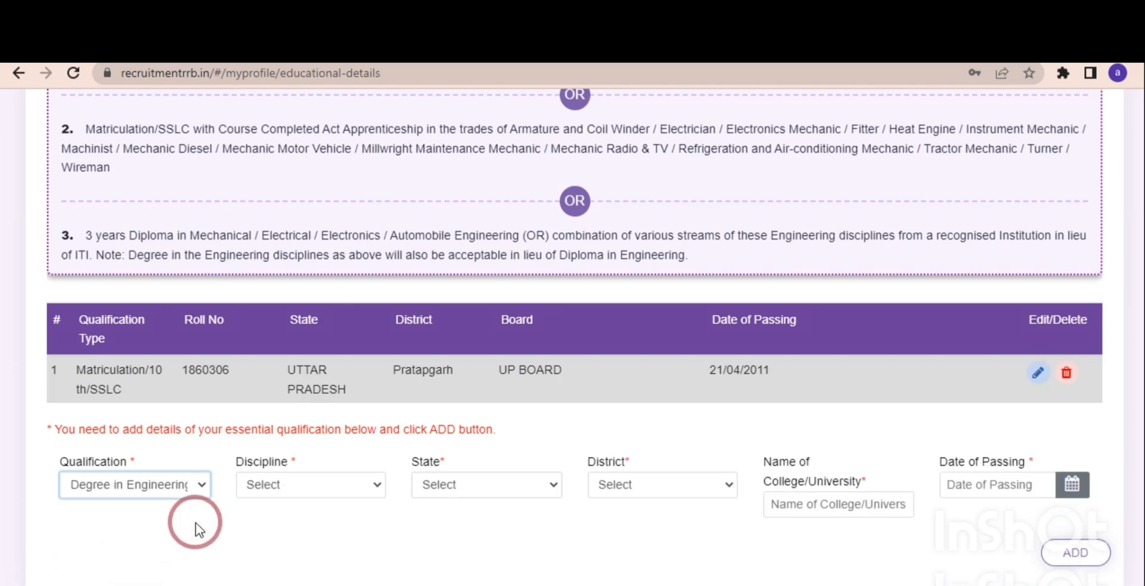
pyautogui.click(279, 486)
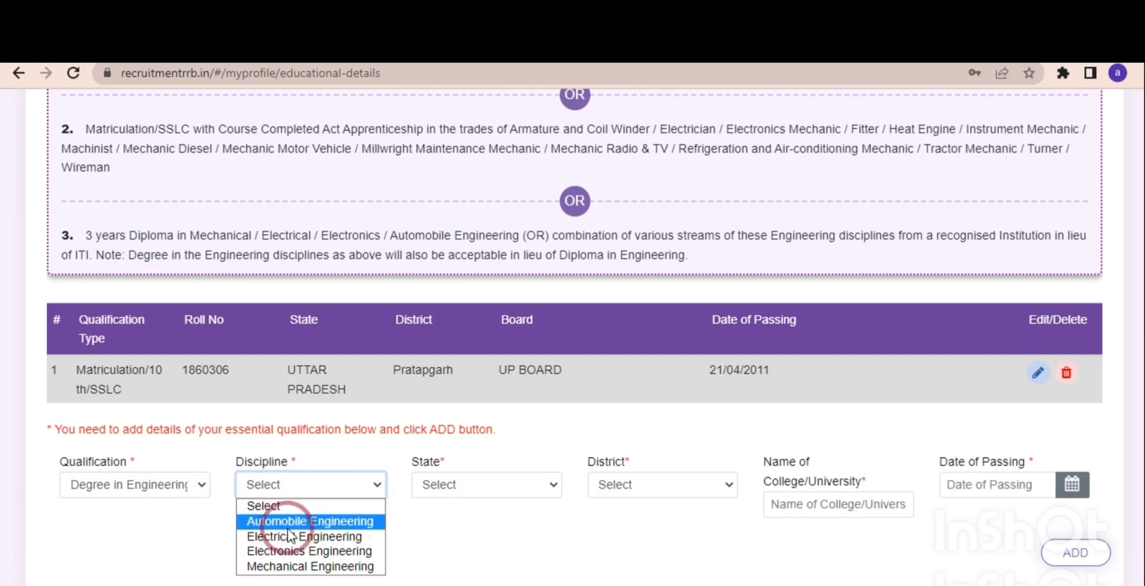
pyautogui.click(296, 567)
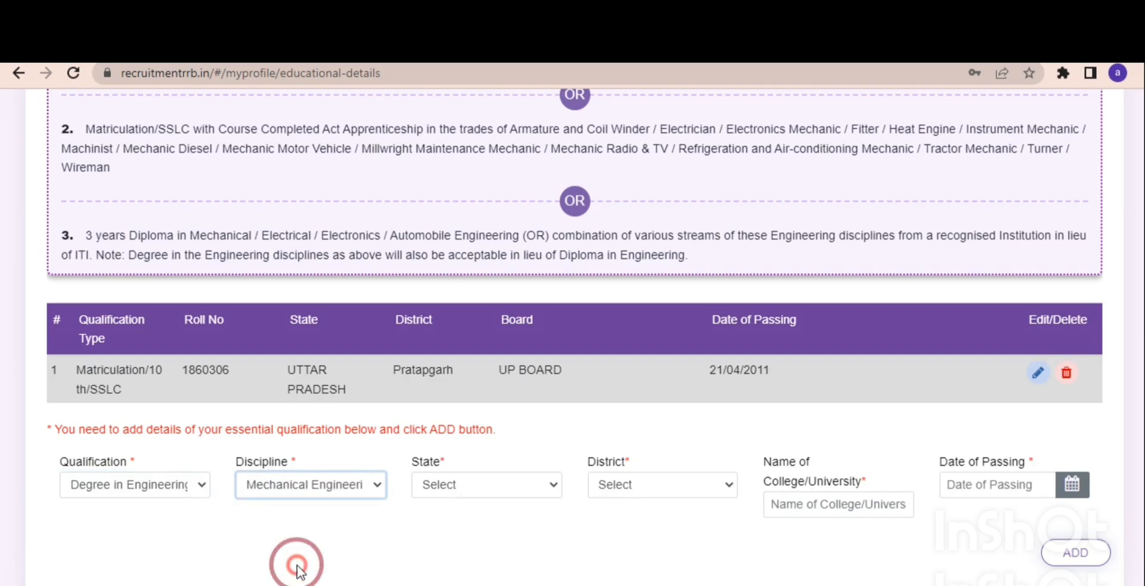
# Set the engineering degree's state to Uttar Pradesh and its district to Pratapgarh.
pyautogui.click(459, 499)
pyautogui.press('u')
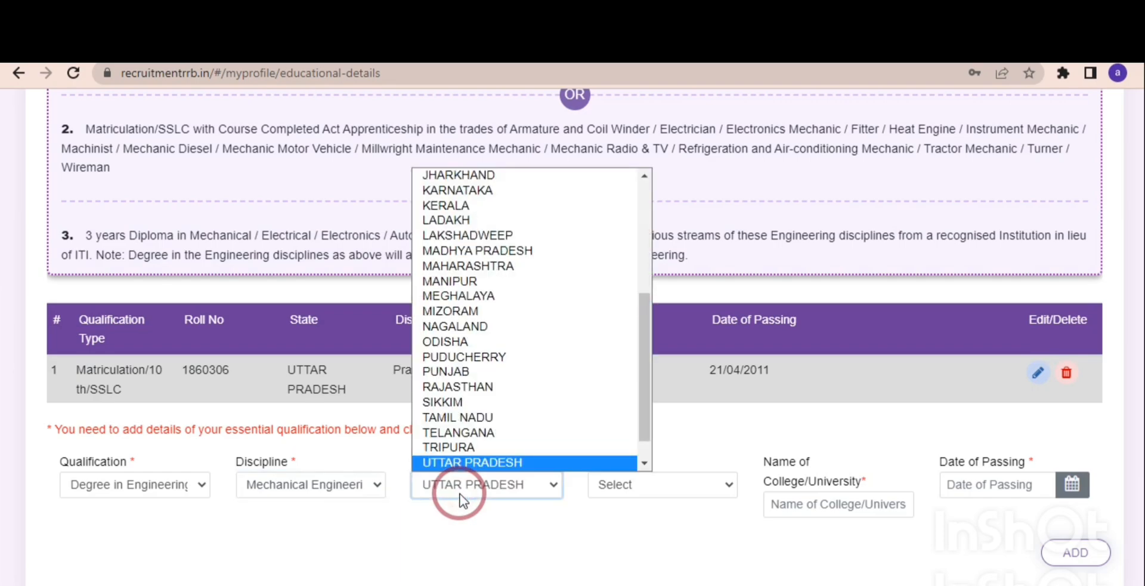
pyautogui.click(460, 498)
pyautogui.click(612, 488)
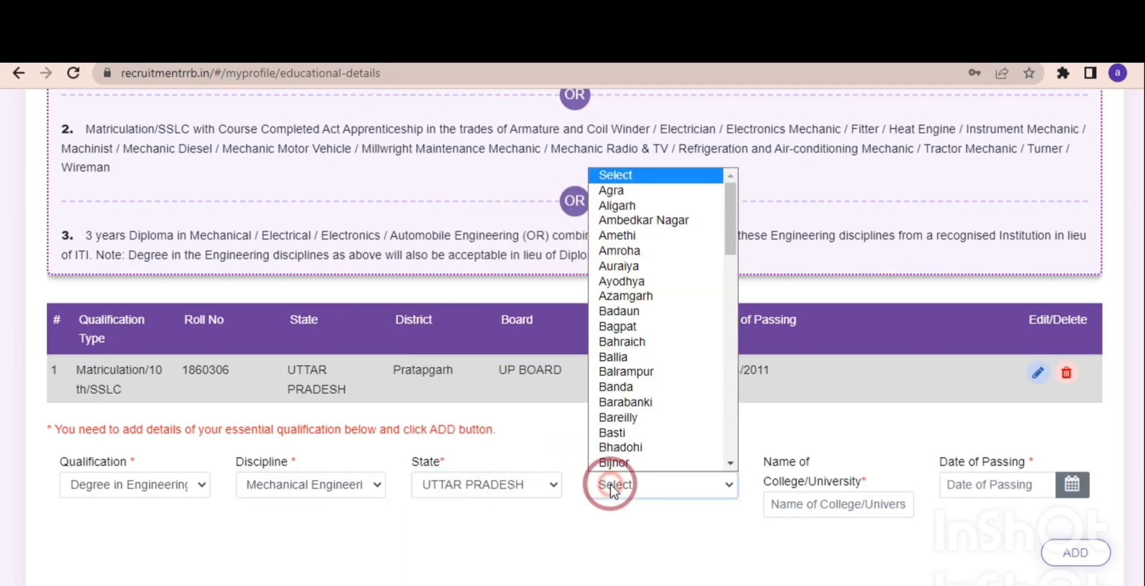
pyautogui.press('p')
pyautogui.press('r')
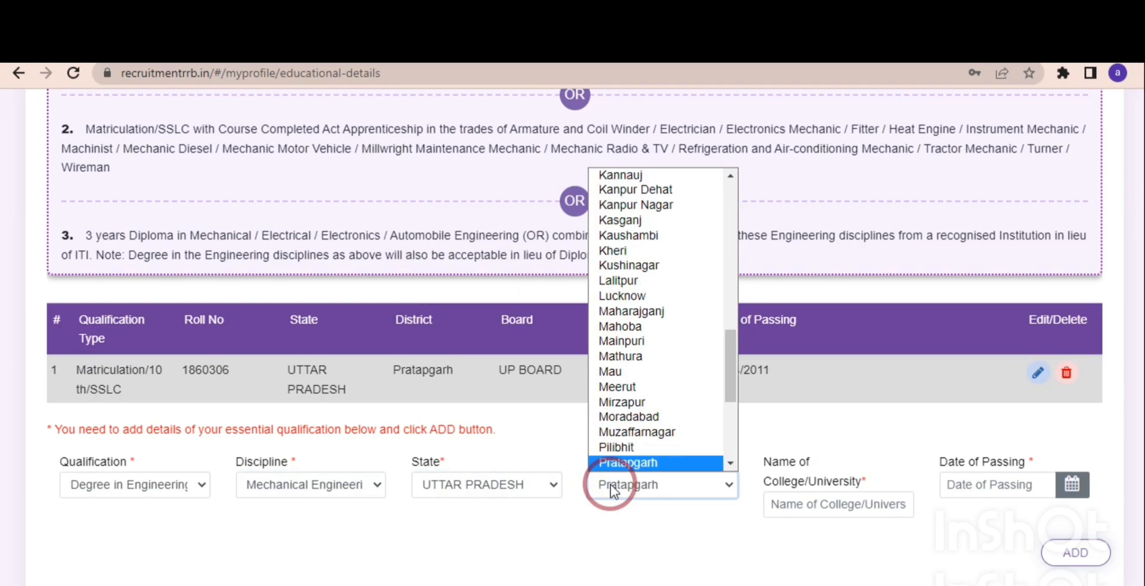
pyautogui.press('Return')
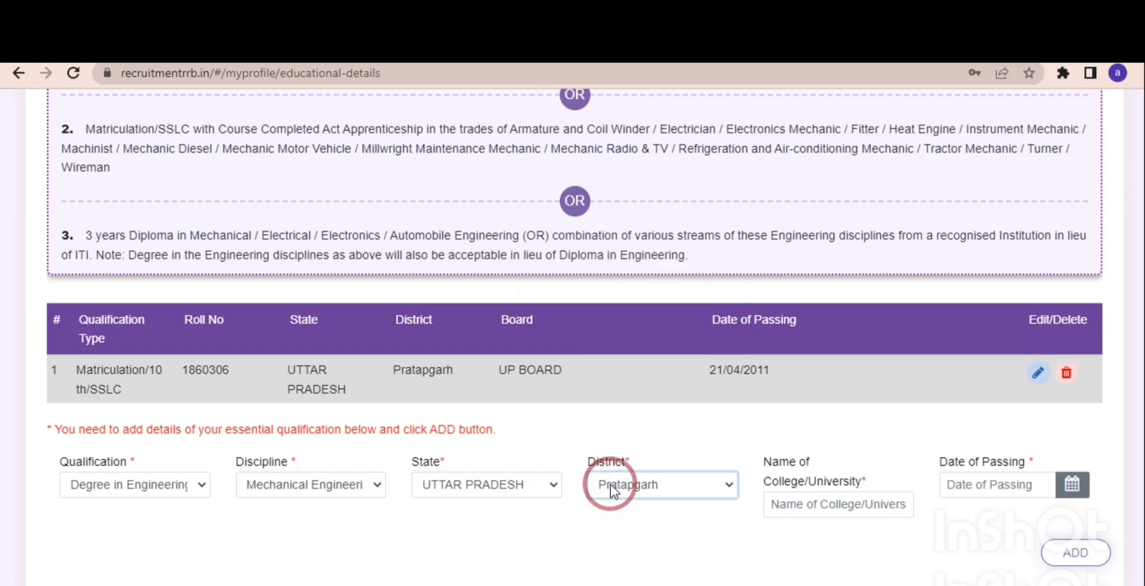
# Enter N C E T as the degree's college and set its date of passing to 25/05/2017.
pyautogui.click(798, 507)
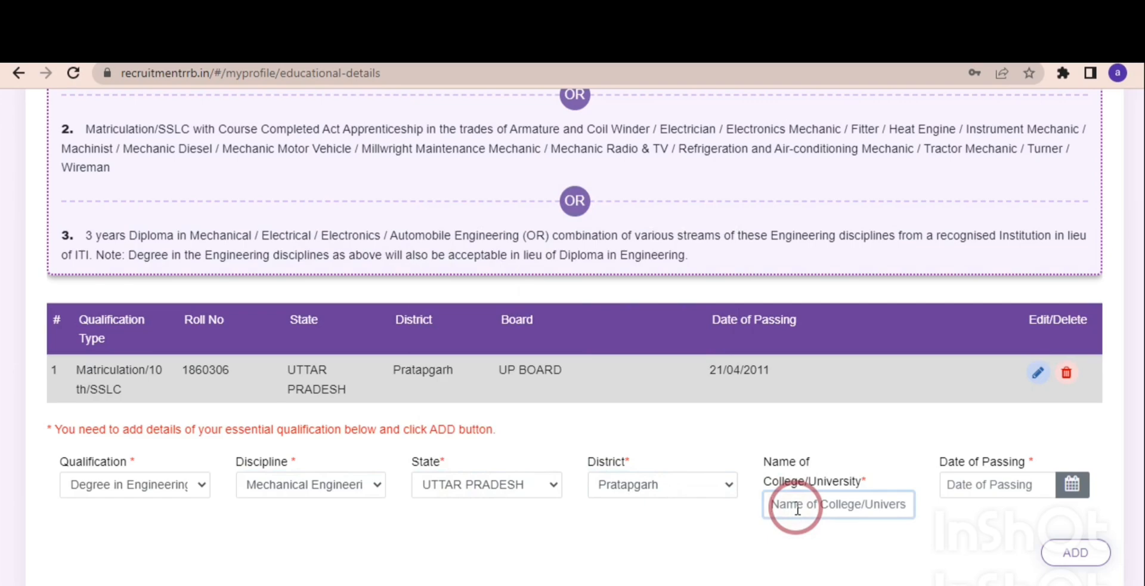
pyautogui.write('N C E T')
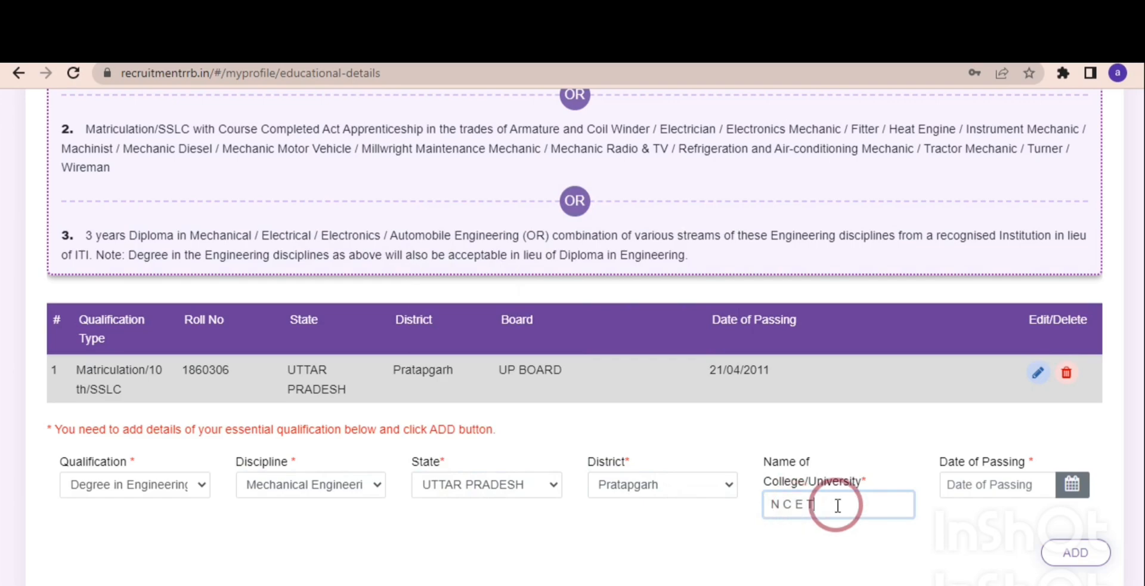
pyautogui.click(975, 481)
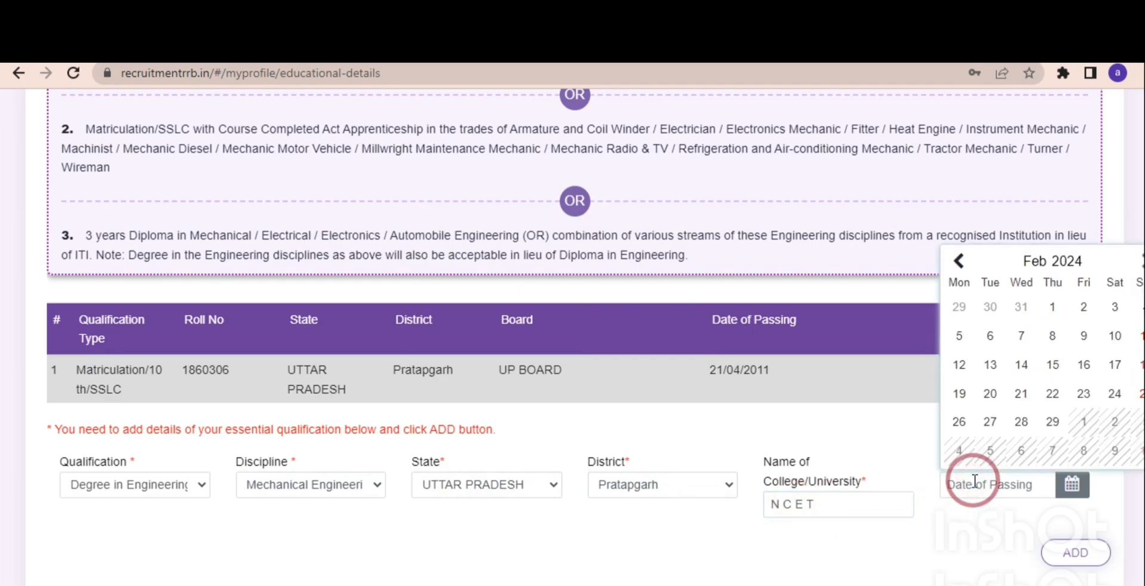
pyautogui.click(1067, 262)
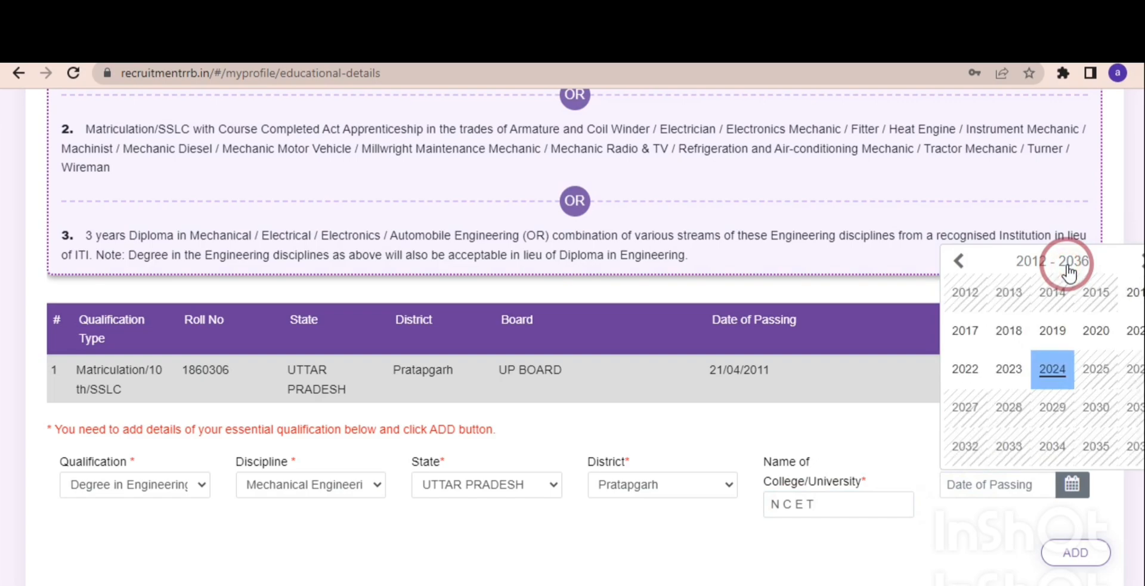
pyautogui.click(965, 537)
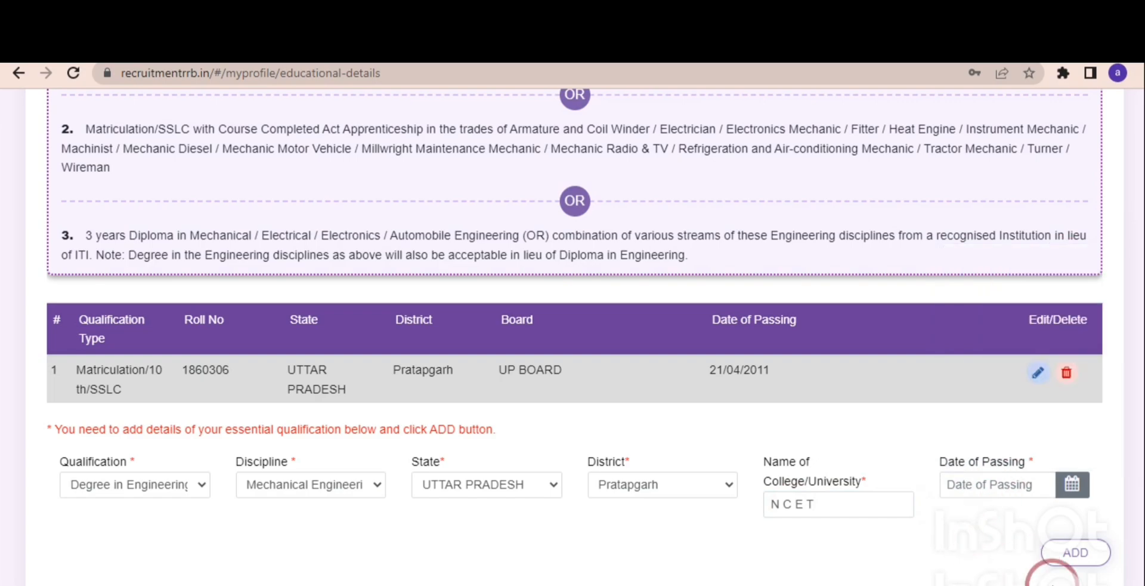
# Add the engineering degree to the qualification records and continue to Upload Profile Documents.
pyautogui.click(1078, 554)
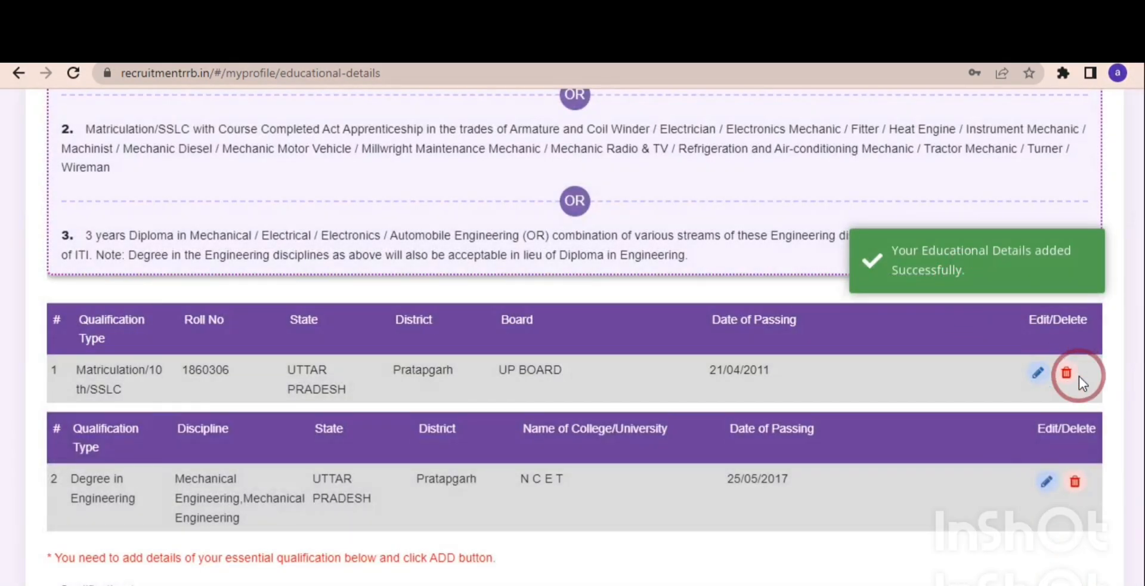
pyautogui.scroll(-3, 1134, 501)
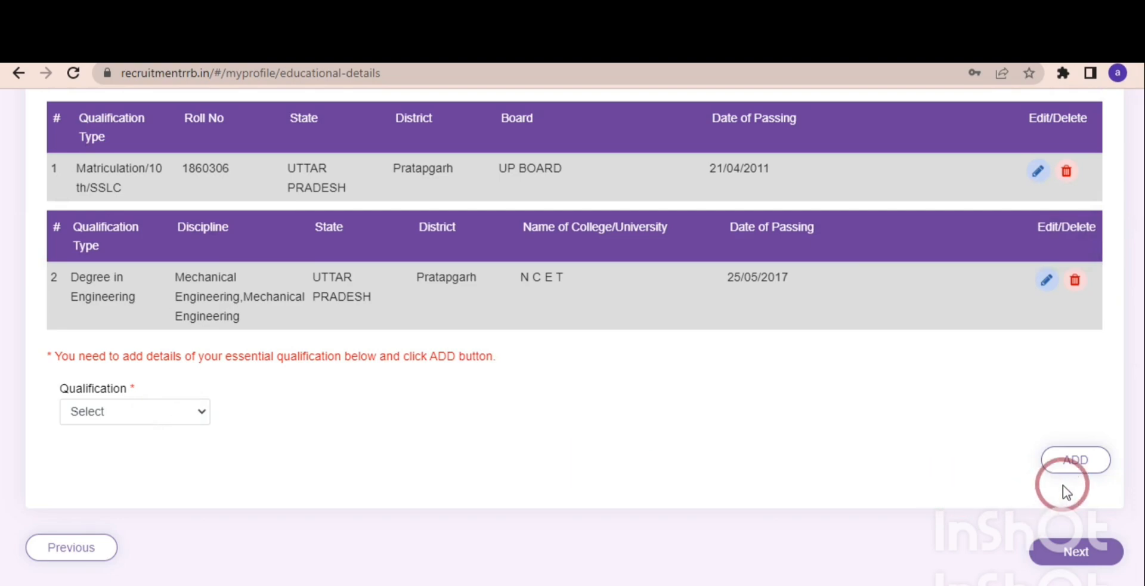
pyautogui.click(1076, 550)
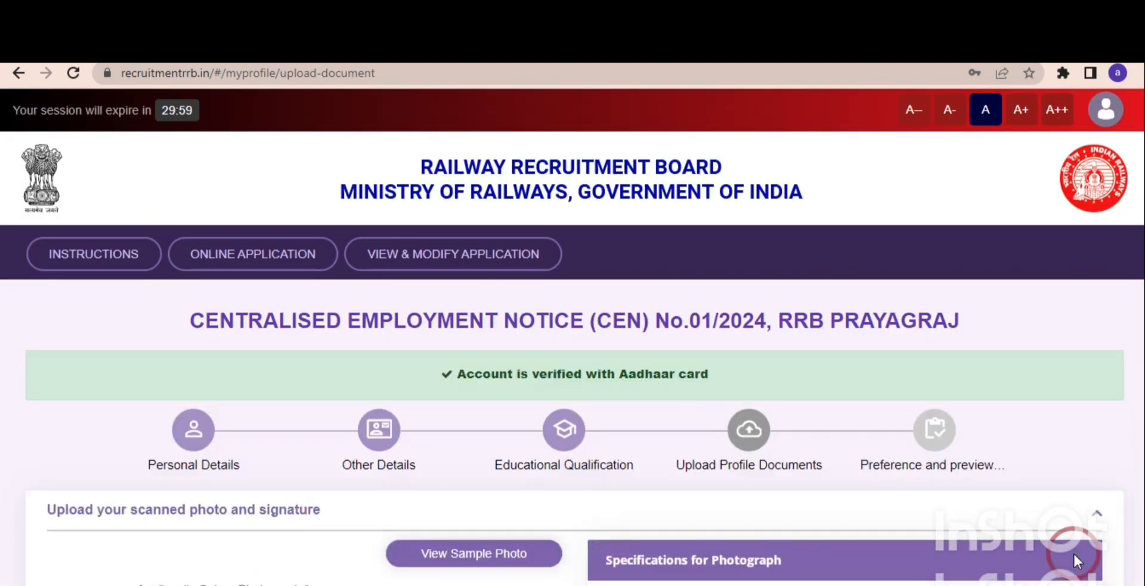
# Review the photograph specifications and the sample photos showing acceptable and rejected applicant pictures.
pyautogui.moveTo(1144, 303); pyautogui.dragTo(1140, 461)
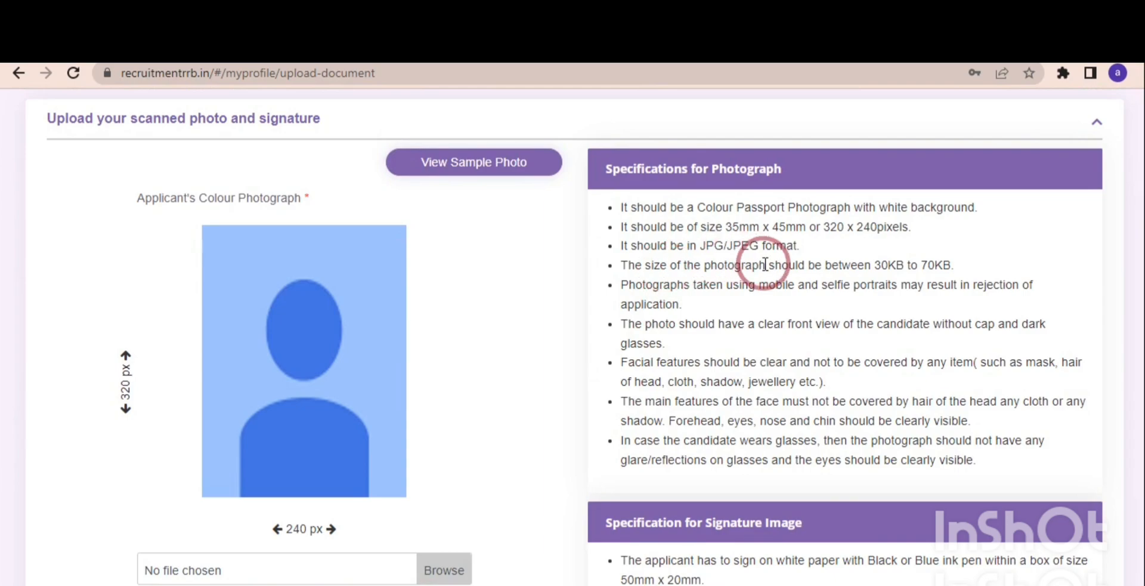
pyautogui.click(496, 170)
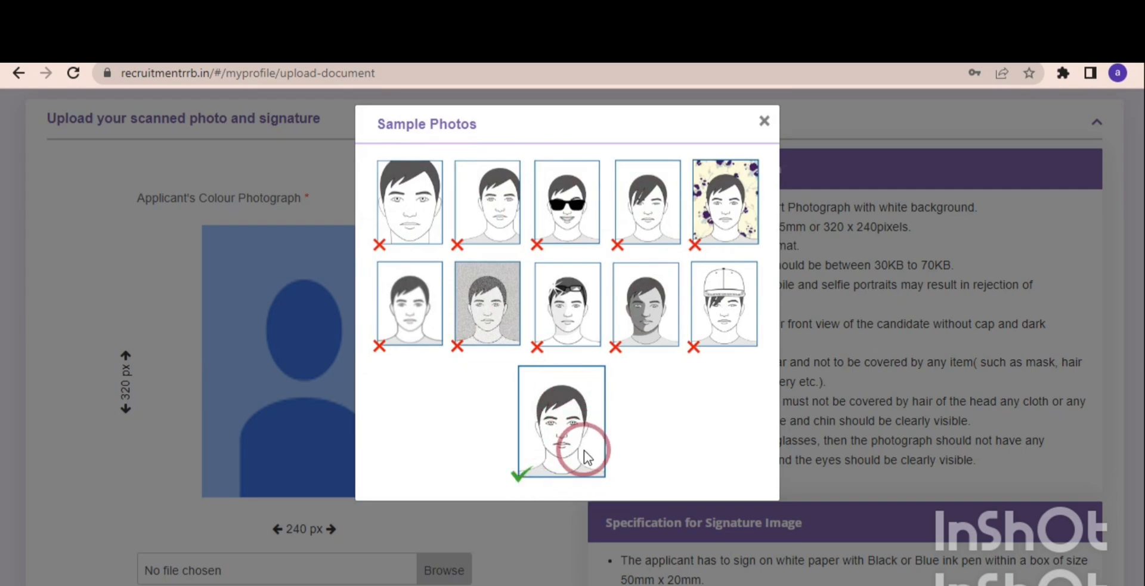
pyautogui.click(514, 542)
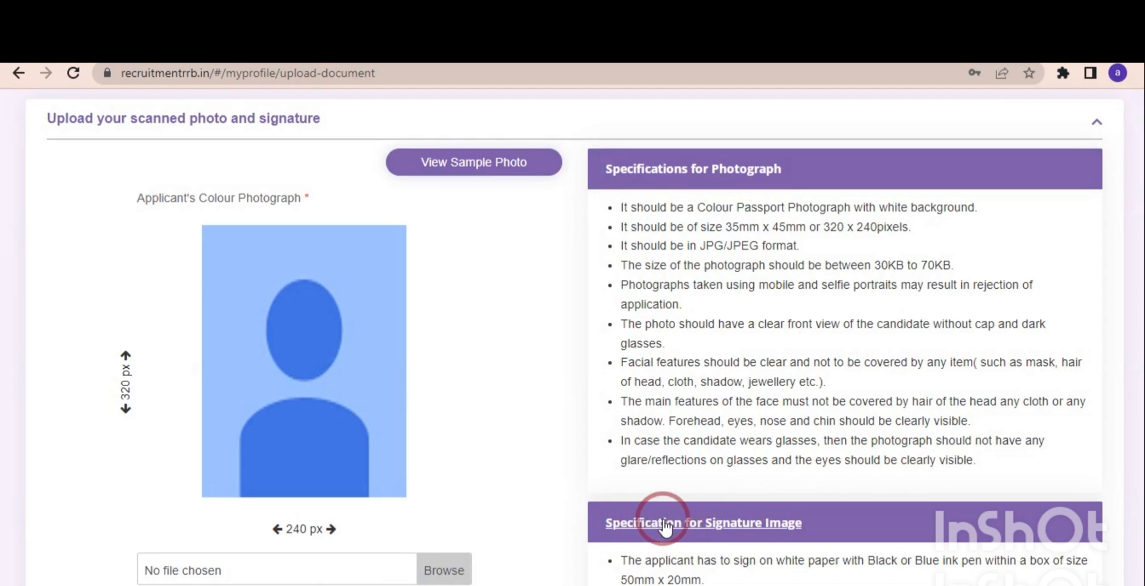
# Upload and save 22.jpg as the applicant's photograph and 2.jpg as the signature, and continue to the preference stage.
pyautogui.scroll(-5, 1134, 412)
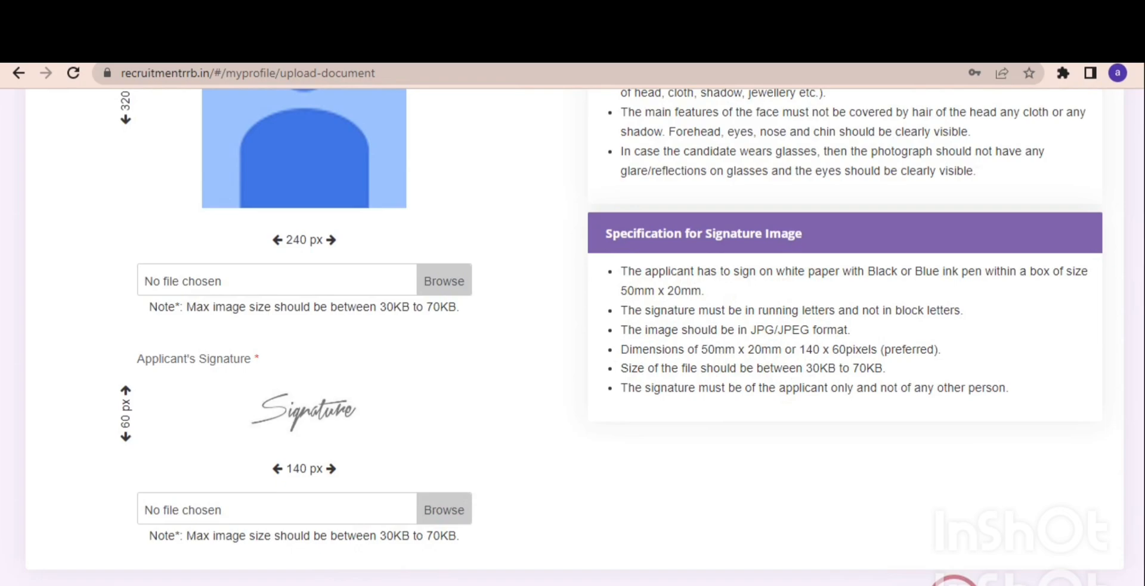
pyautogui.click(978, 546)
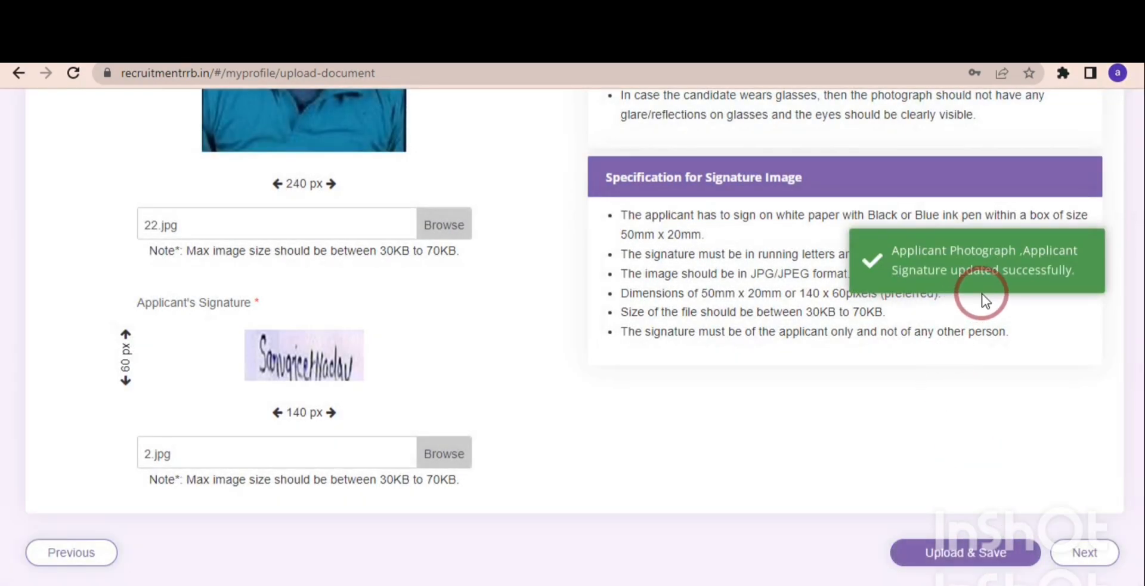
pyautogui.click(1081, 549)
# Select Mechanic (Motor Vehicle) as the exam trade for part B of CBT-2.
pyautogui.scroll(-2, 1142, 296)
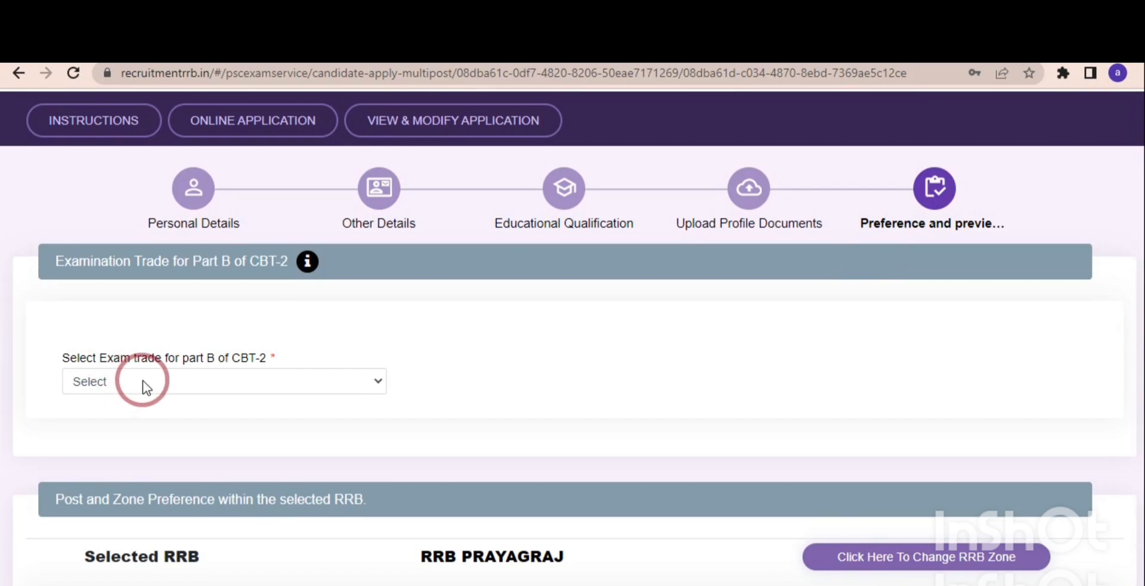
pyautogui.click(160, 379)
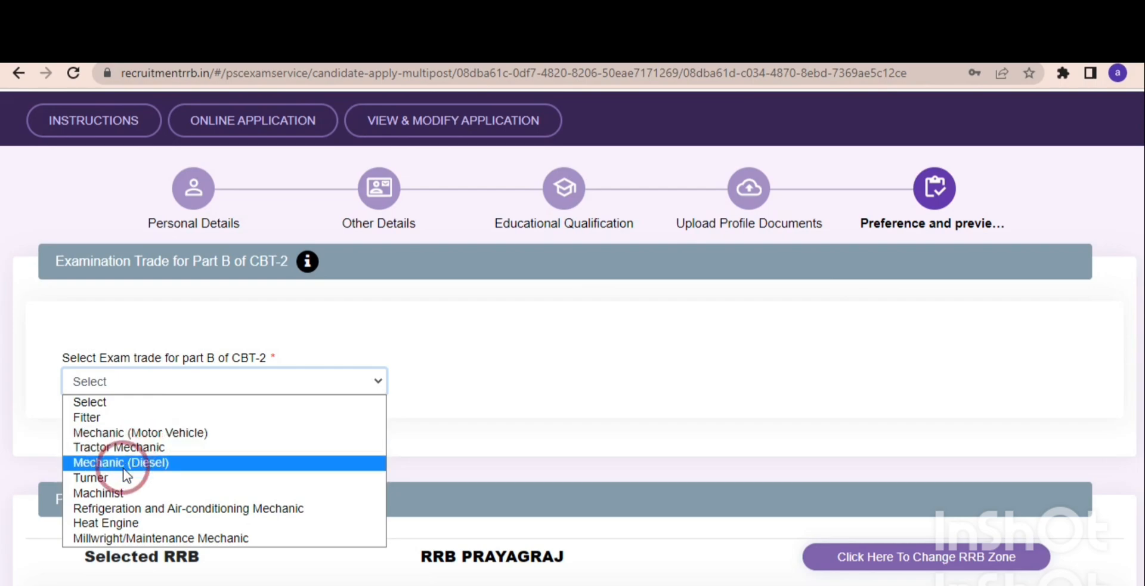
pyautogui.click(123, 434)
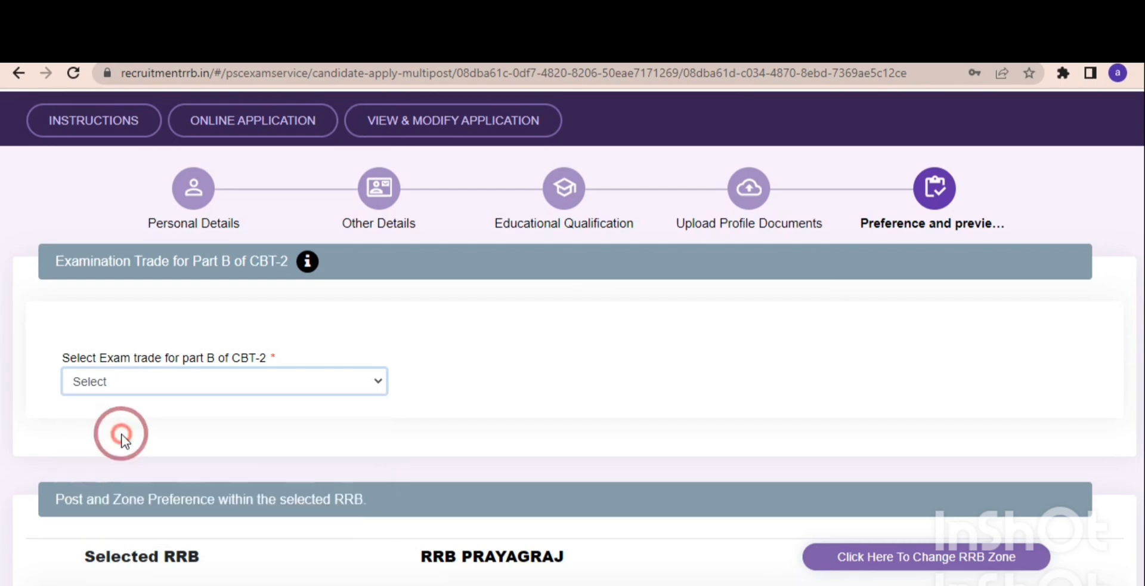
# Confirm that the order of post preference within RRB Prayagraj has been exercised and checked.
pyautogui.scroll(-3, 1138, 388)
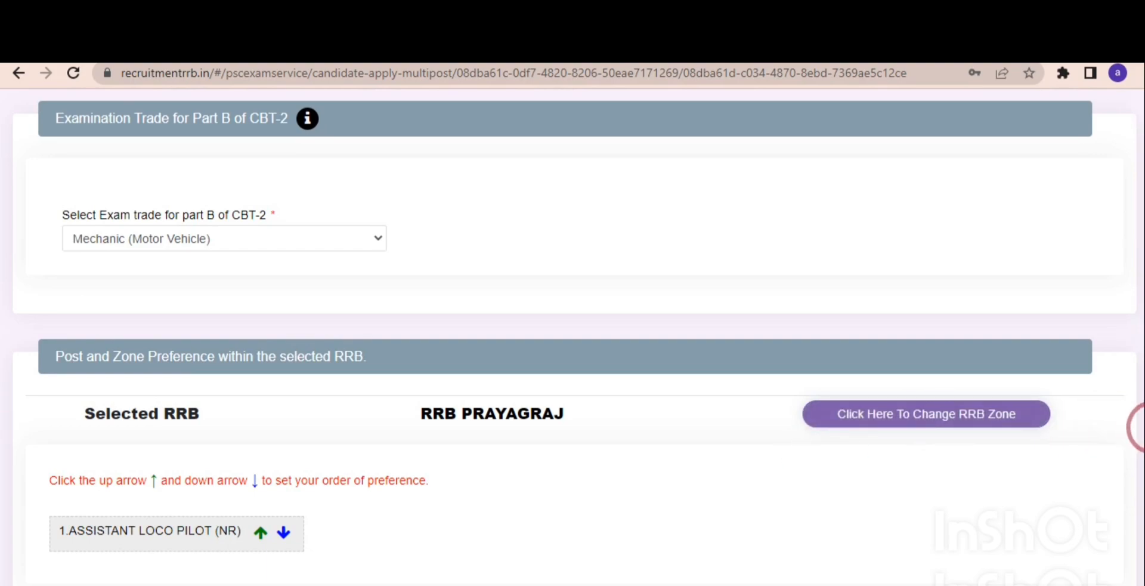
pyautogui.scroll(-3, 1136, 427)
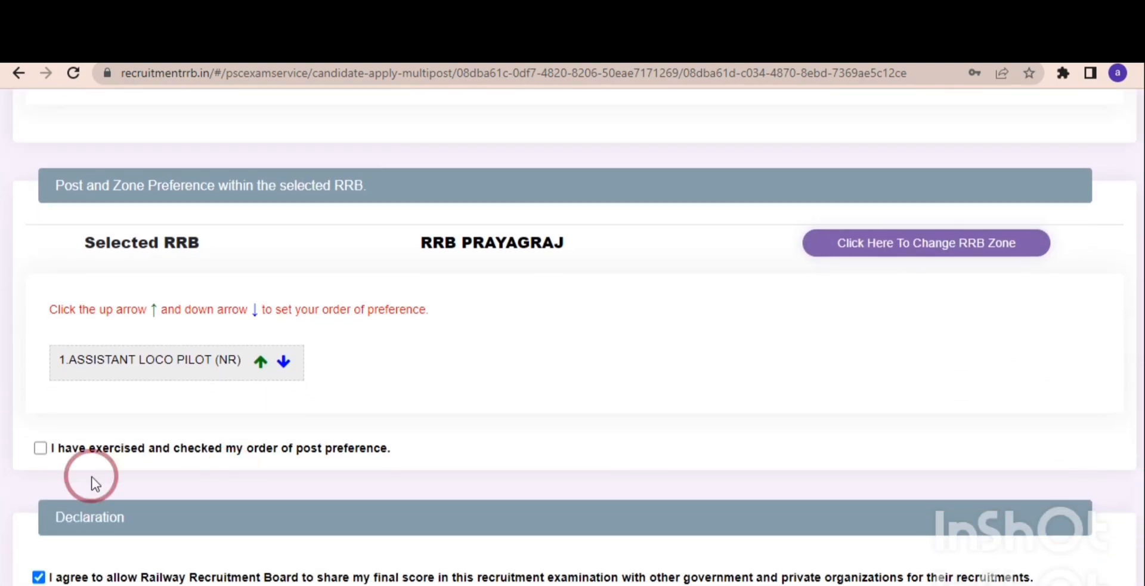
pyautogui.click(40, 448)
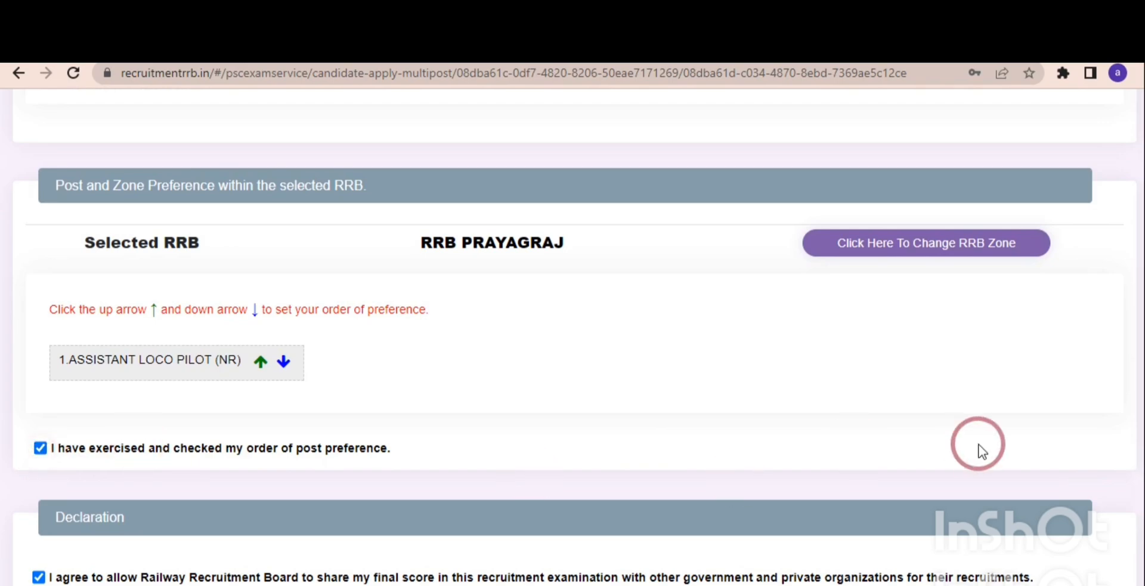
# Accept the eligibility declaration and enter RAMPUR as the place of declaration.
pyautogui.scroll(-4, 1138, 525)
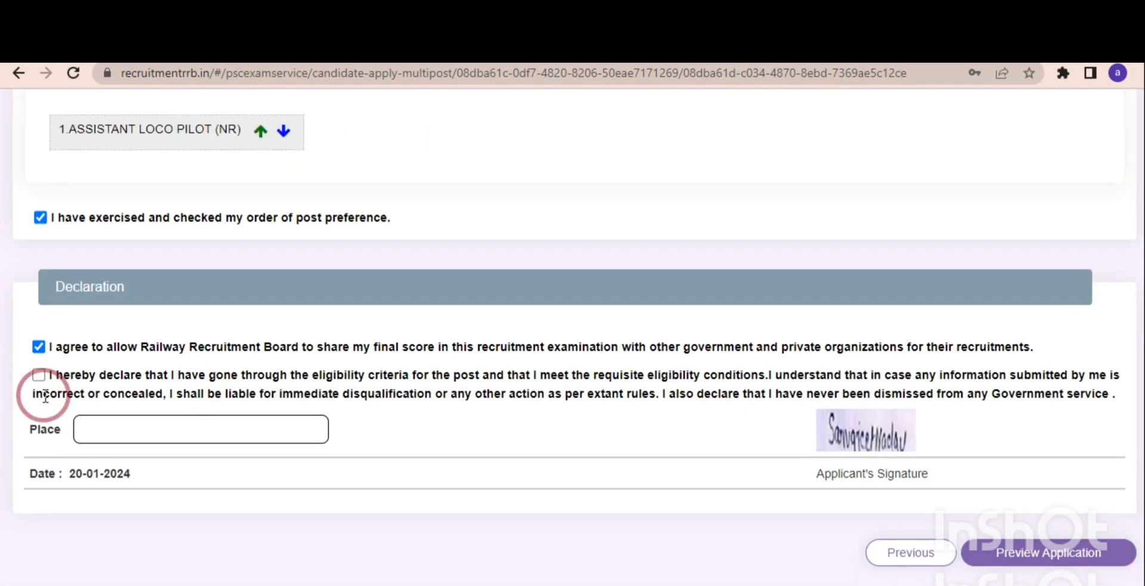
pyautogui.click(42, 388)
pyautogui.click(160, 430)
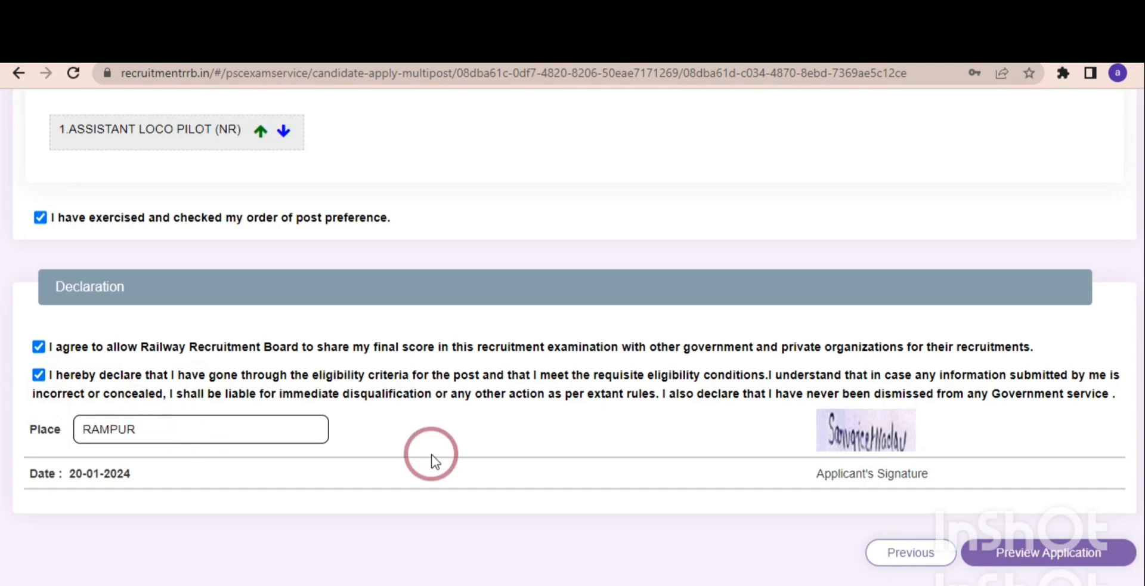
# Preview the completed application, confirm the details as re-checked and correct, and submit it for payment.
pyautogui.click(1018, 544)
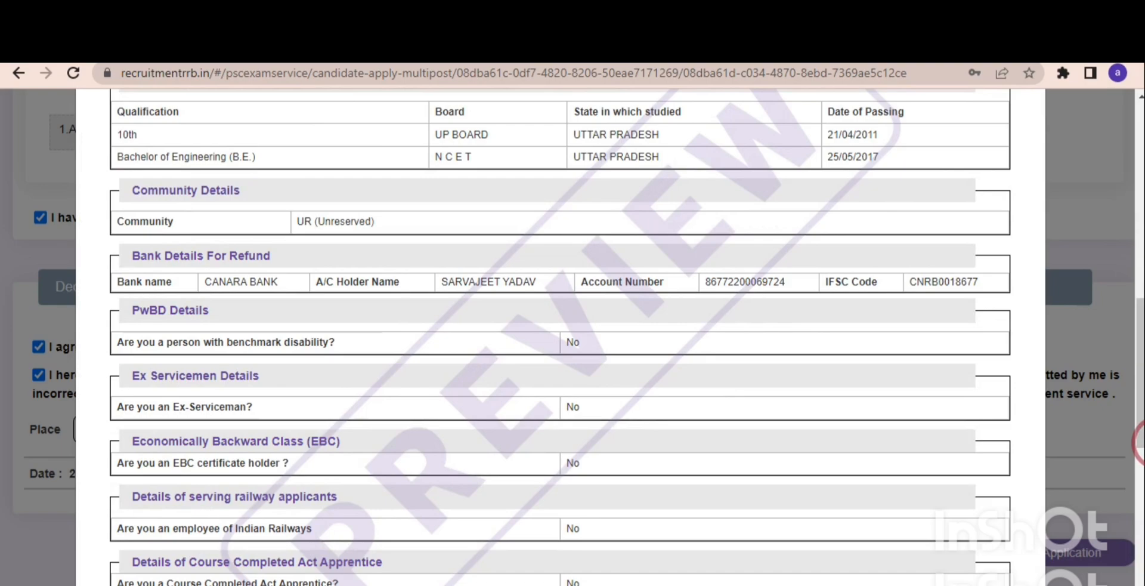
pyautogui.moveTo(1139, 441); pyautogui.dragTo(877, 581)
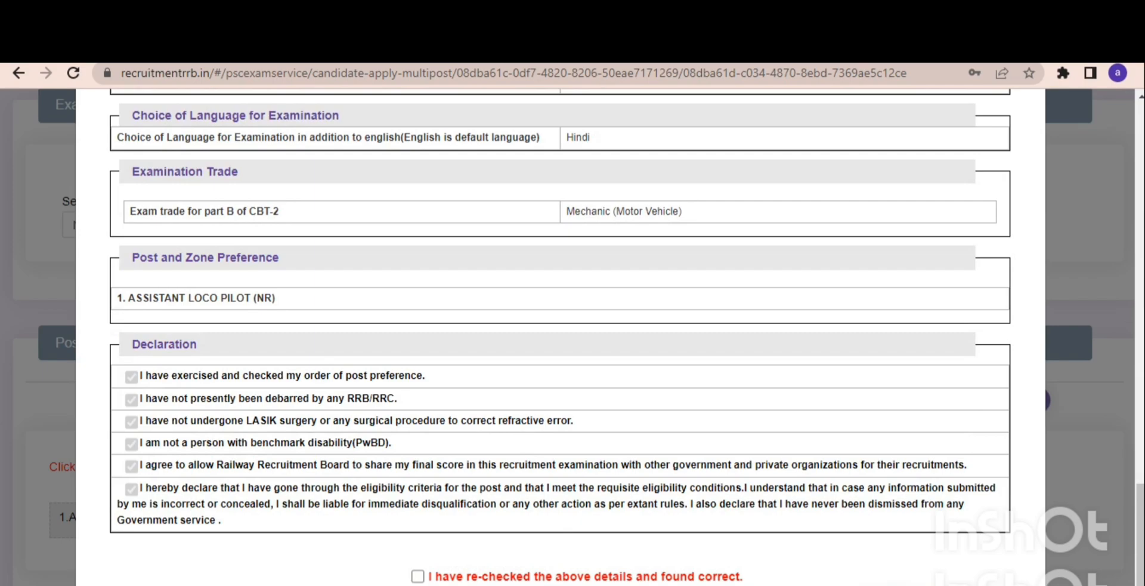
pyautogui.click(418, 576)
pyautogui.click(969, 581)
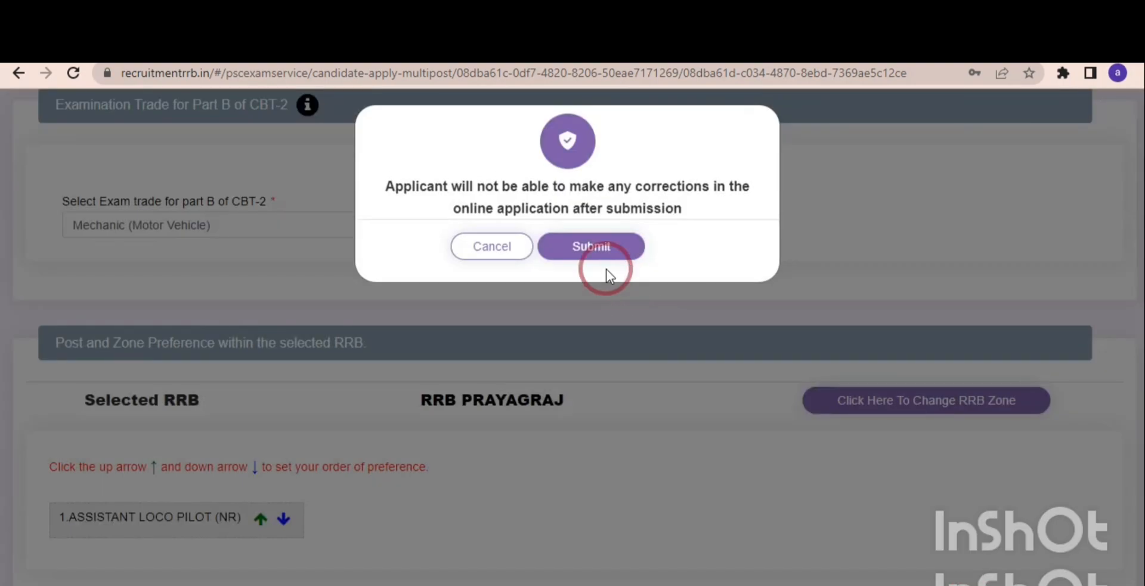
pyautogui.click(594, 247)
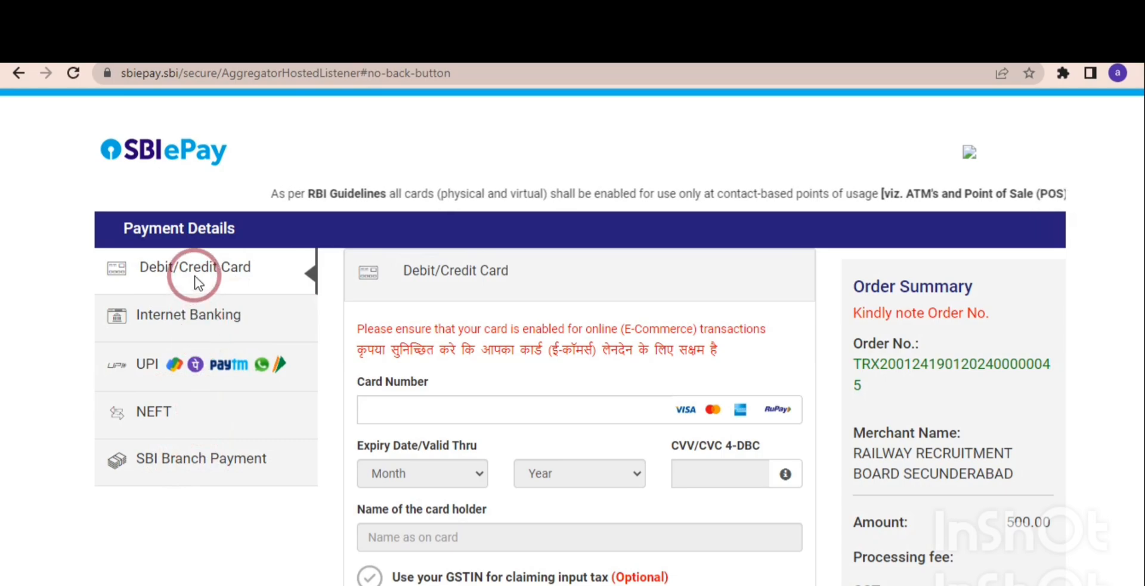
pyautogui.click(401, 411)
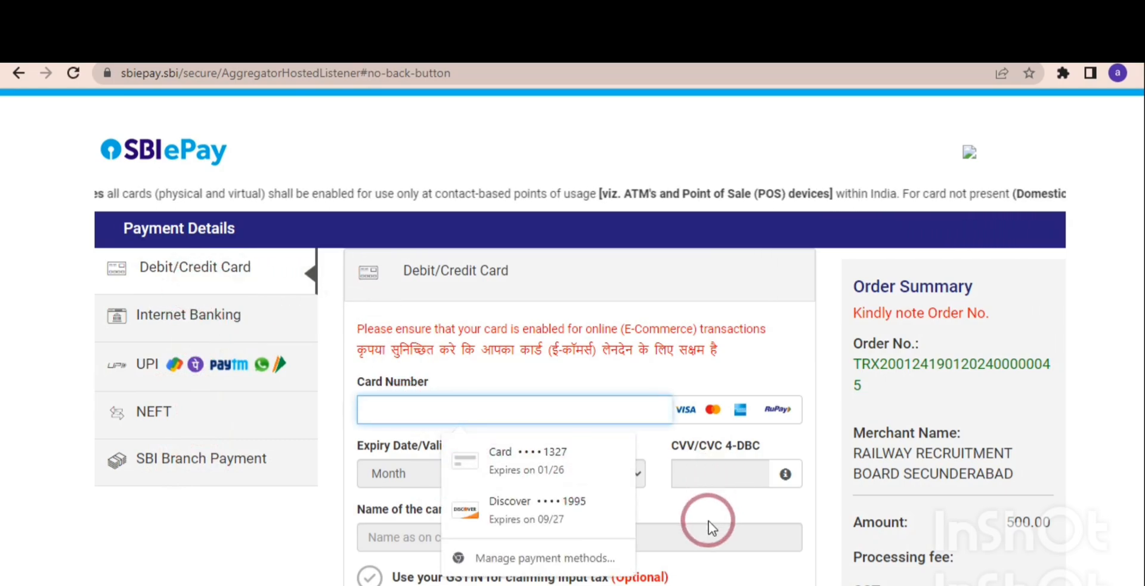
pyautogui.click(699, 507)
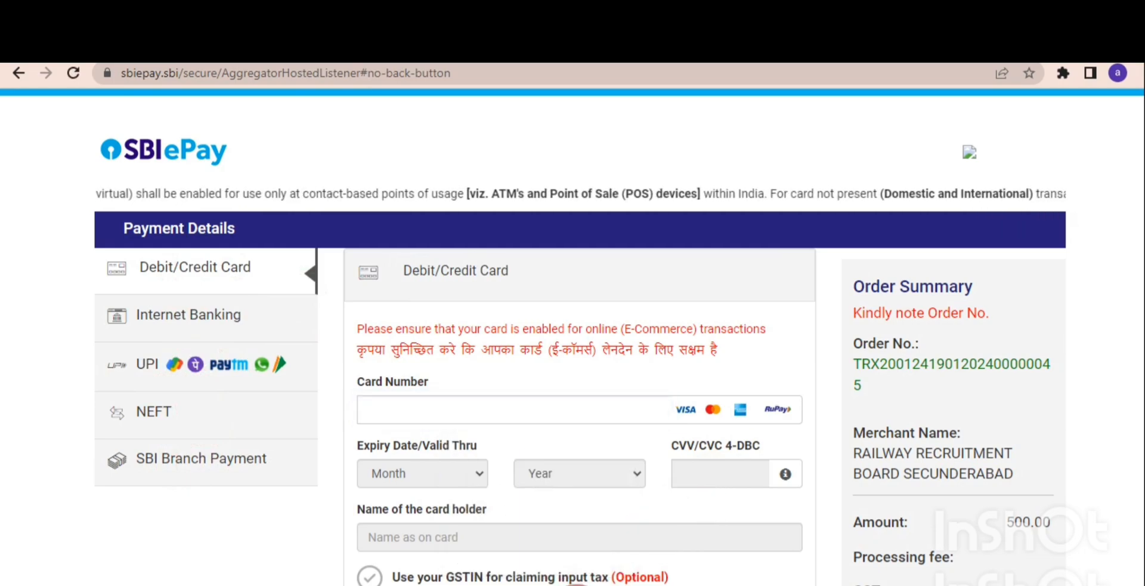